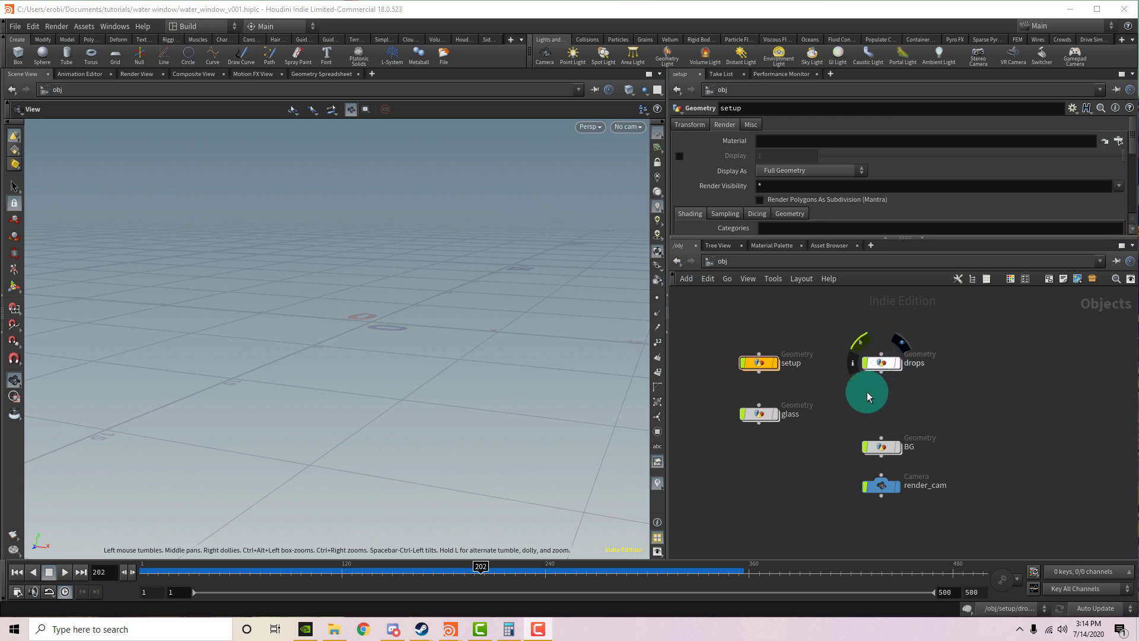
- Open the setup geometry network and examine the parameters of the drop_source line and the rand_mass node
{"action": "left_click", "coordinate": [764, 368]}
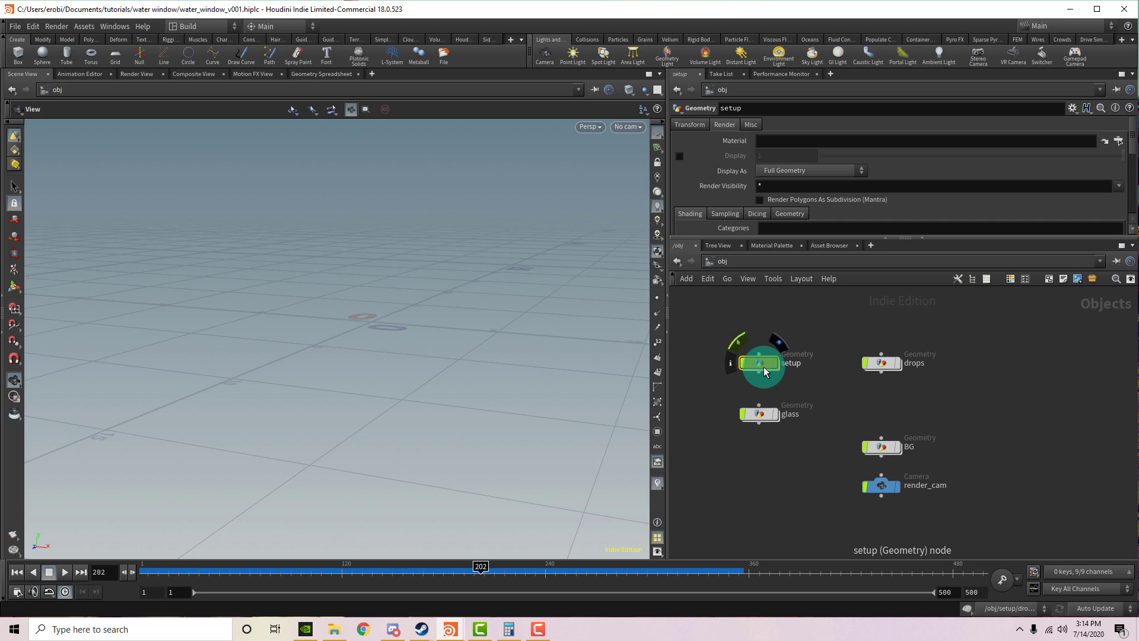
{"action": "double_click", "coordinate": [764, 368]}
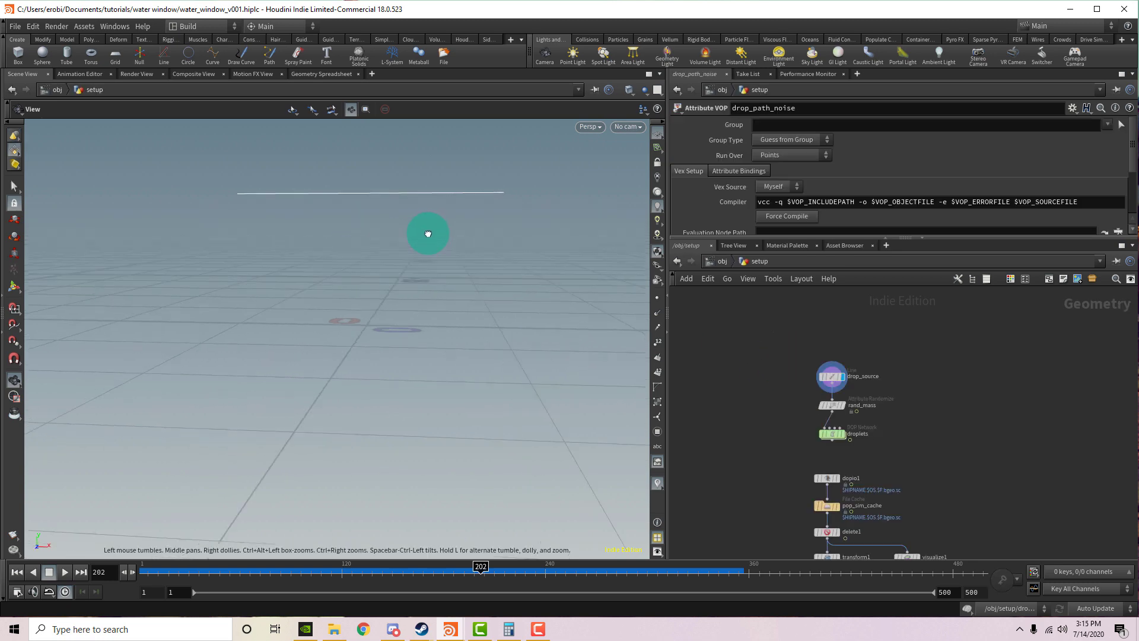
{"action": "left_click", "coordinate": [834, 376]}
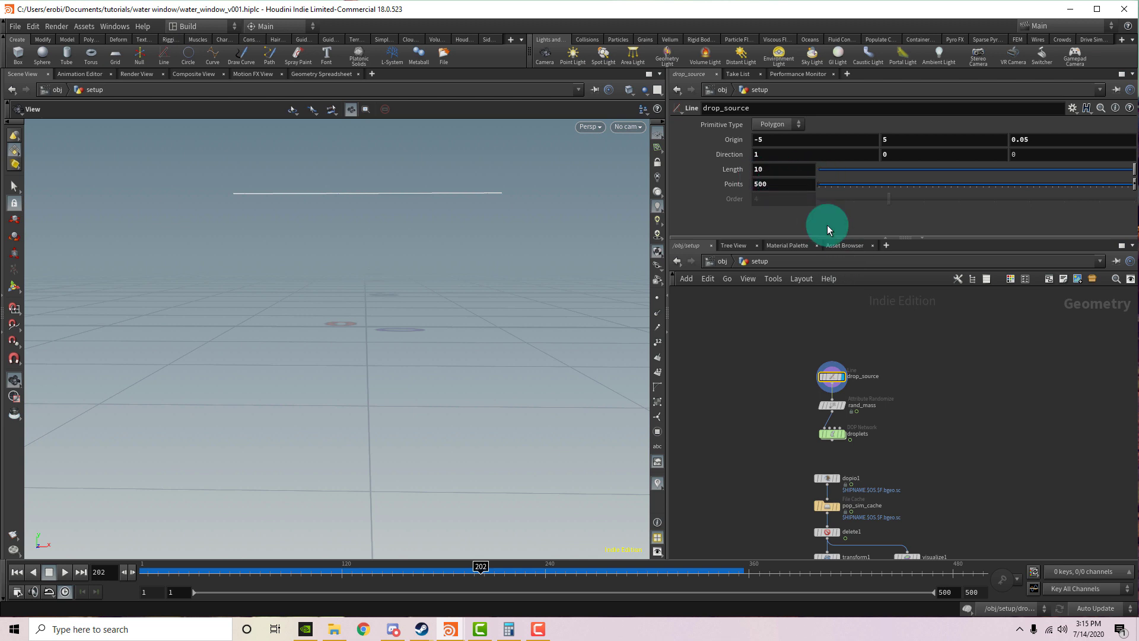
{"action": "middle_click_drag", "start_coordinate": [899, 390], "coordinate": [881, 365]}
{"action": "left_click", "coordinate": [813, 377]}
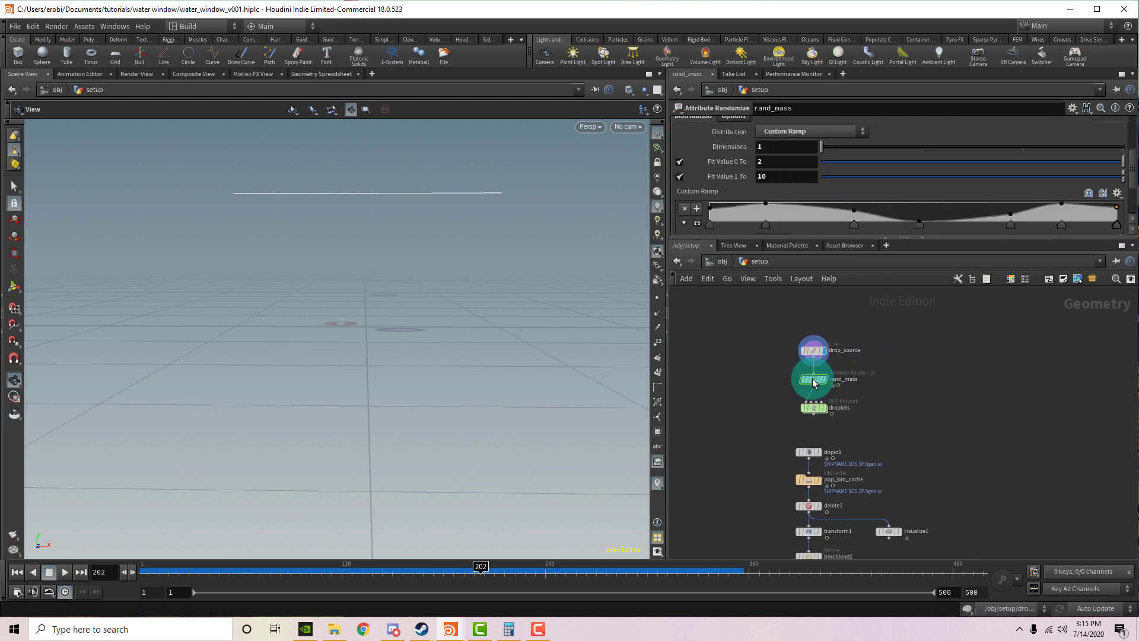
{"action": "scroll", "coordinate": [866, 208], "scroll_direction": "up", "scroll_amount": 3}
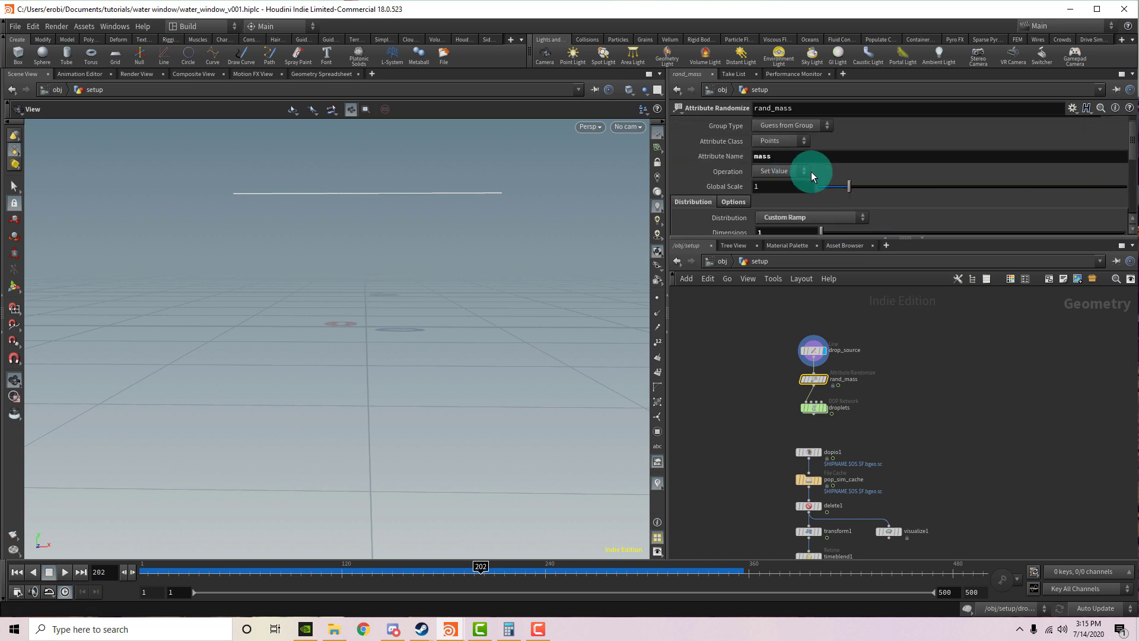
{"action": "scroll", "coordinate": [881, 168], "scroll_direction": "down", "scroll_amount": 1}
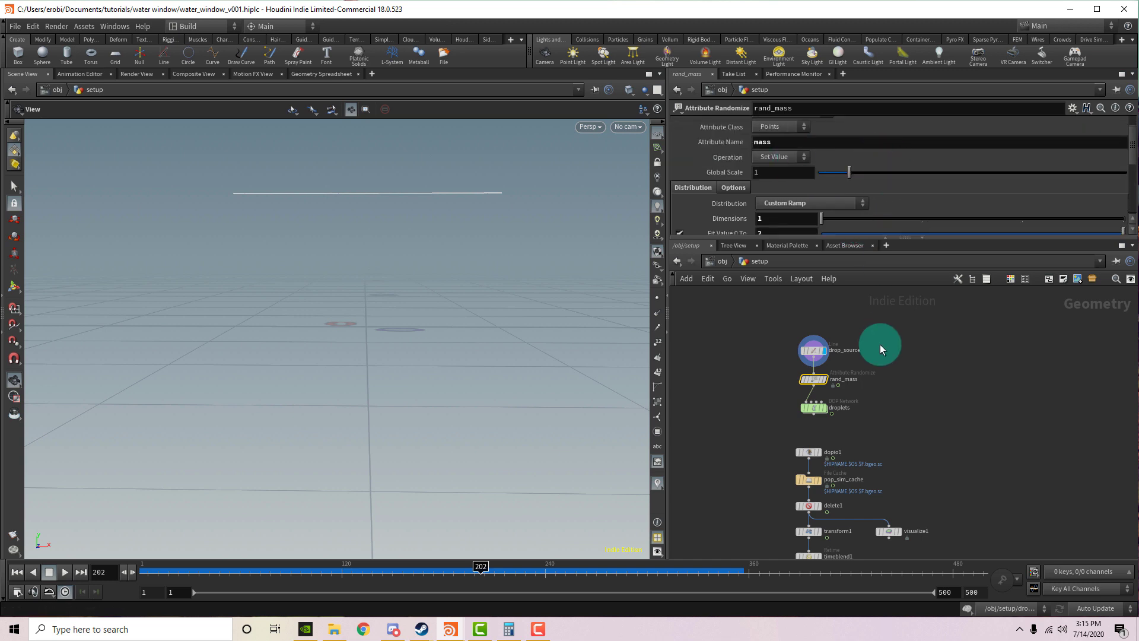
- Enter the droplets DOP network, lay out its nodes, and scrub the timeline to frame 260 to preview the falling particles
{"action": "double_click", "coordinate": [816, 406]}
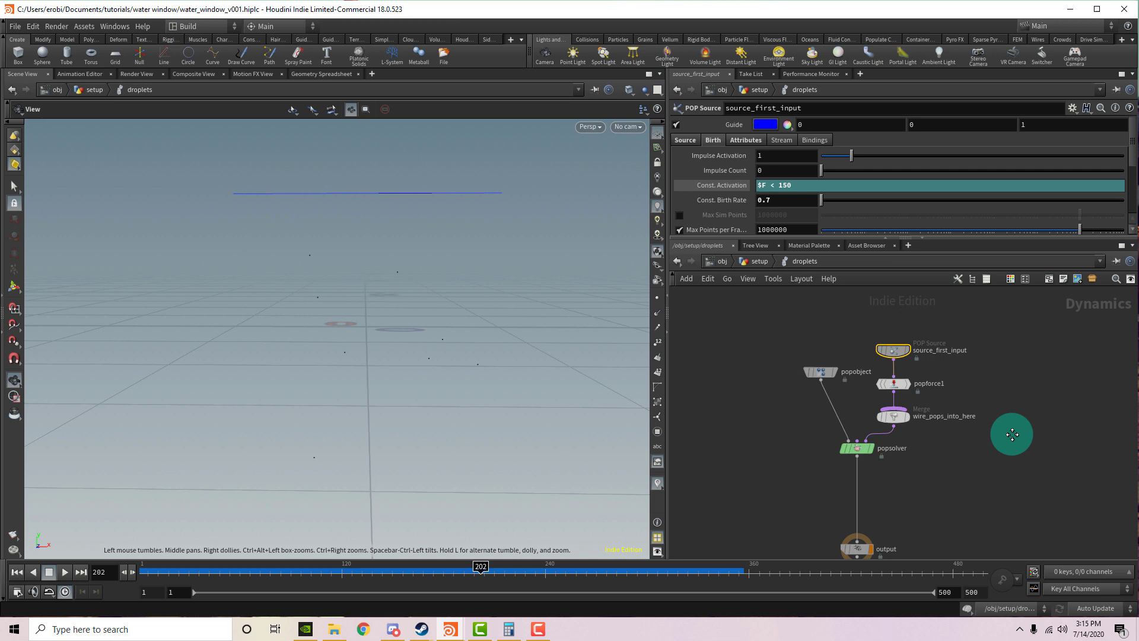
{"action": "key", "text": "l"}
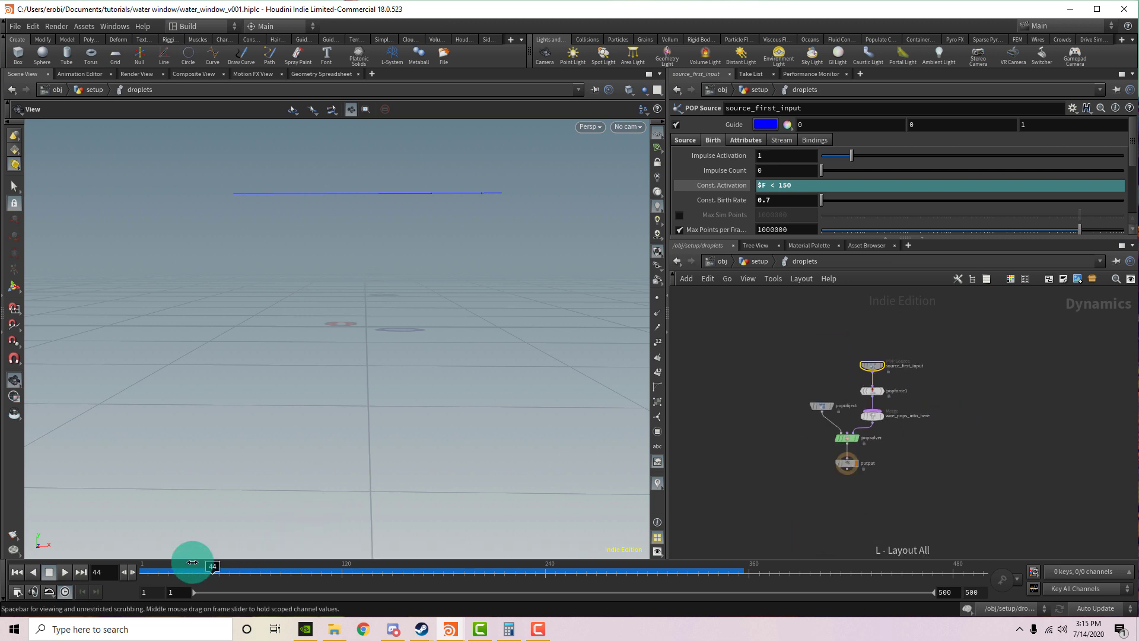
{"action": "left_click", "coordinate": [307, 572]}
{"action": "left_click_drag", "start_coordinate": [338, 578], "coordinate": [358, 571]}
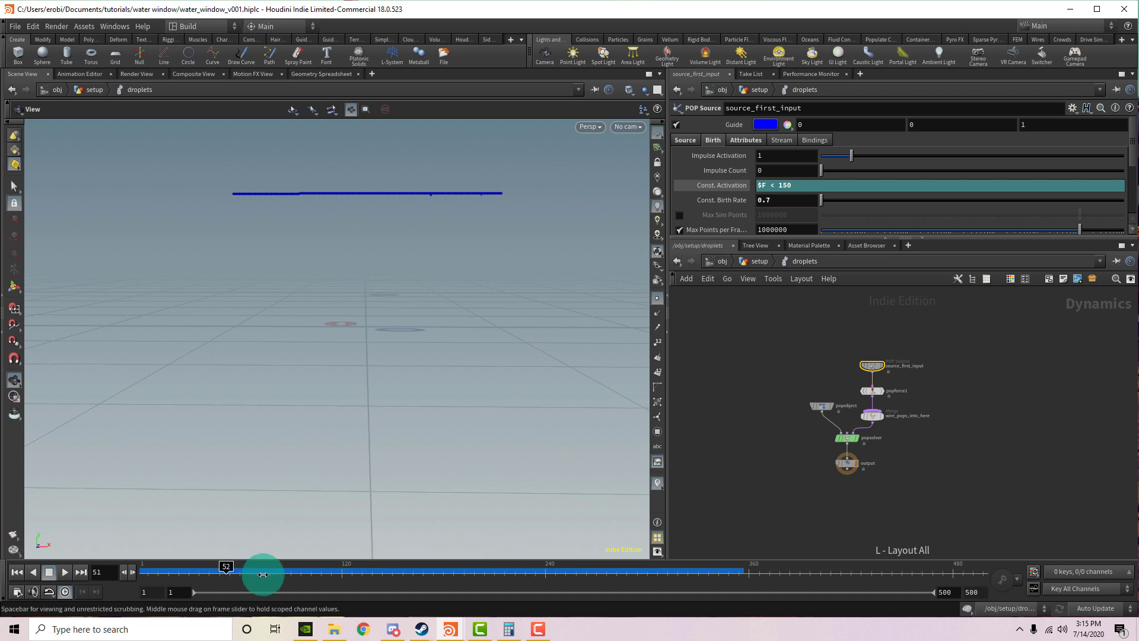
{"action": "left_click_drag", "start_coordinate": [261, 569], "coordinate": [473, 573]}
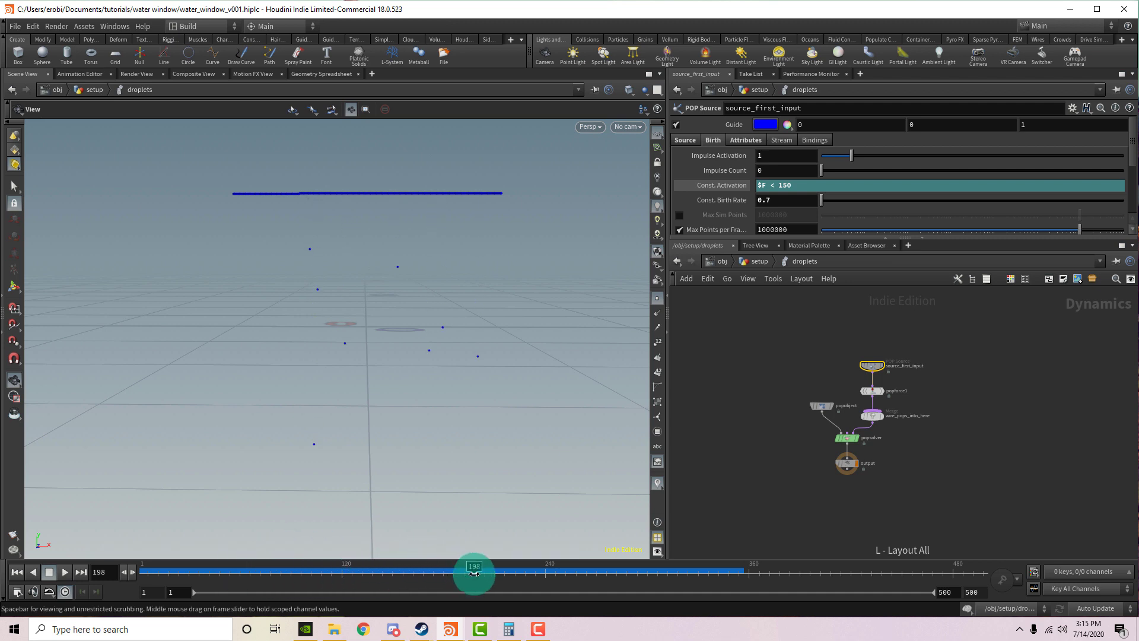
{"action": "left_click_drag", "start_coordinate": [474, 573], "coordinate": [578, 567]}
- Examine the popforce1 node's force settings and scrub the timeline to preview their effect on the particles
{"action": "scroll", "coordinate": [872, 386], "scroll_direction": "up", "scroll_amount": 1}
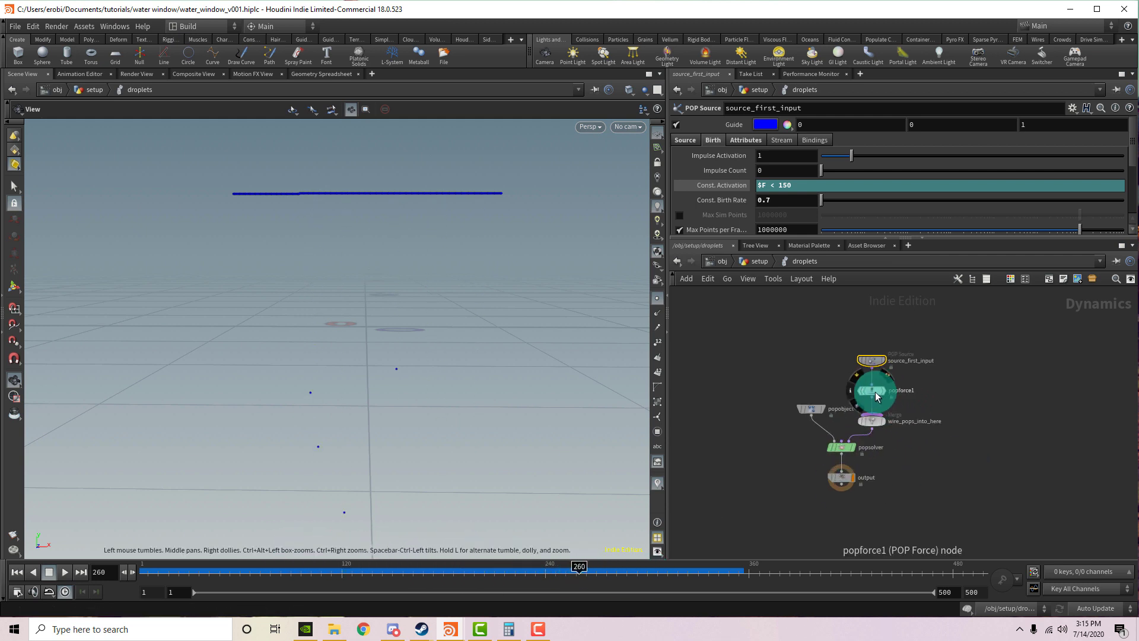
{"action": "left_click", "coordinate": [872, 390]}
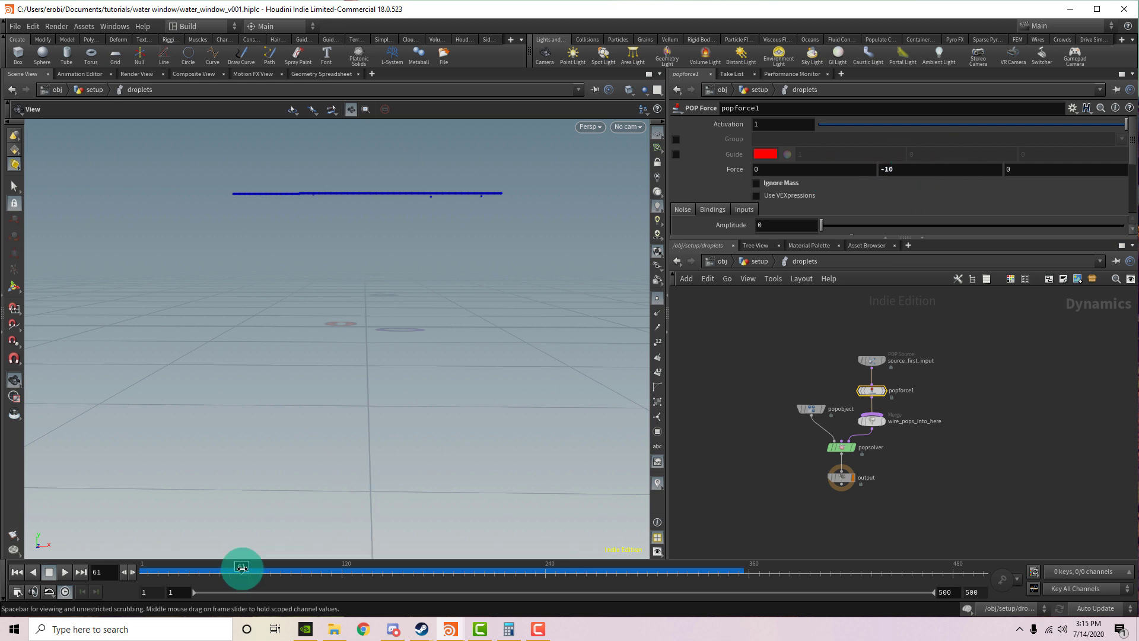
{"action": "left_click_drag", "start_coordinate": [242, 564], "coordinate": [610, 586]}
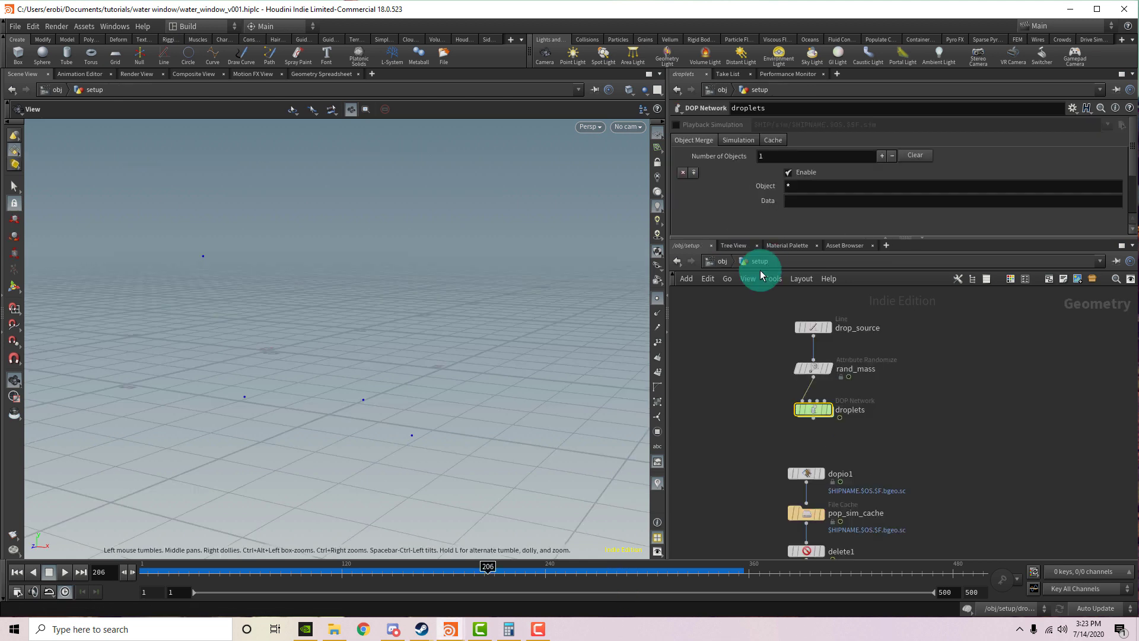
- Display the pop_sim_cache node's points in the viewport of the setup network
{"action": "middle_click_drag", "start_coordinate": [919, 457], "coordinate": [817, 378]}
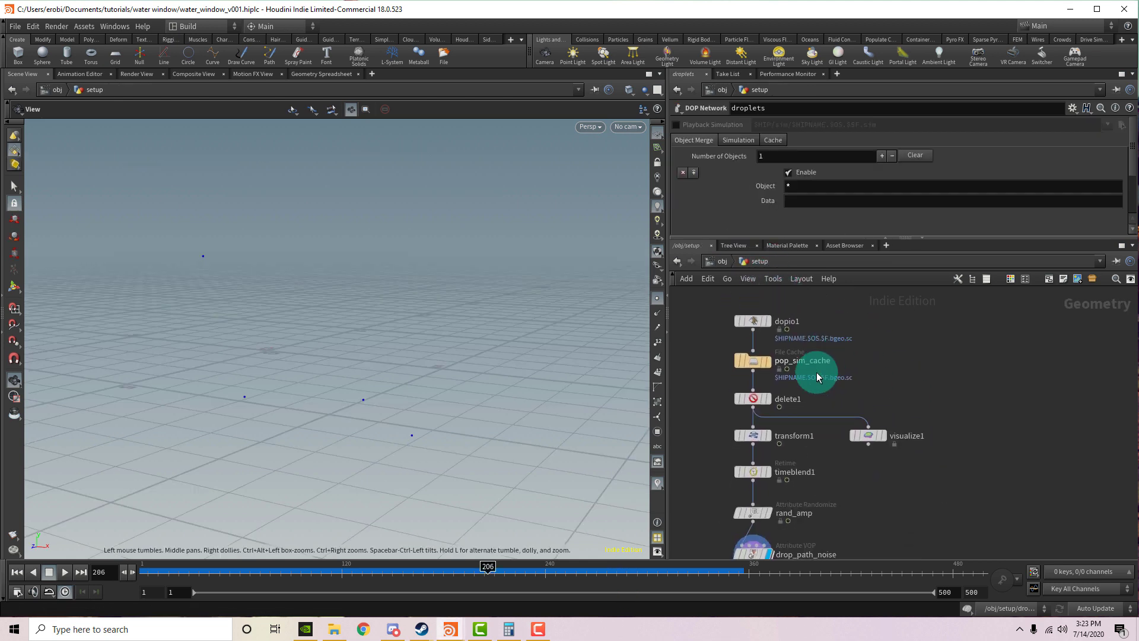
{"action": "mouse_move", "coordinate": [765, 362]}
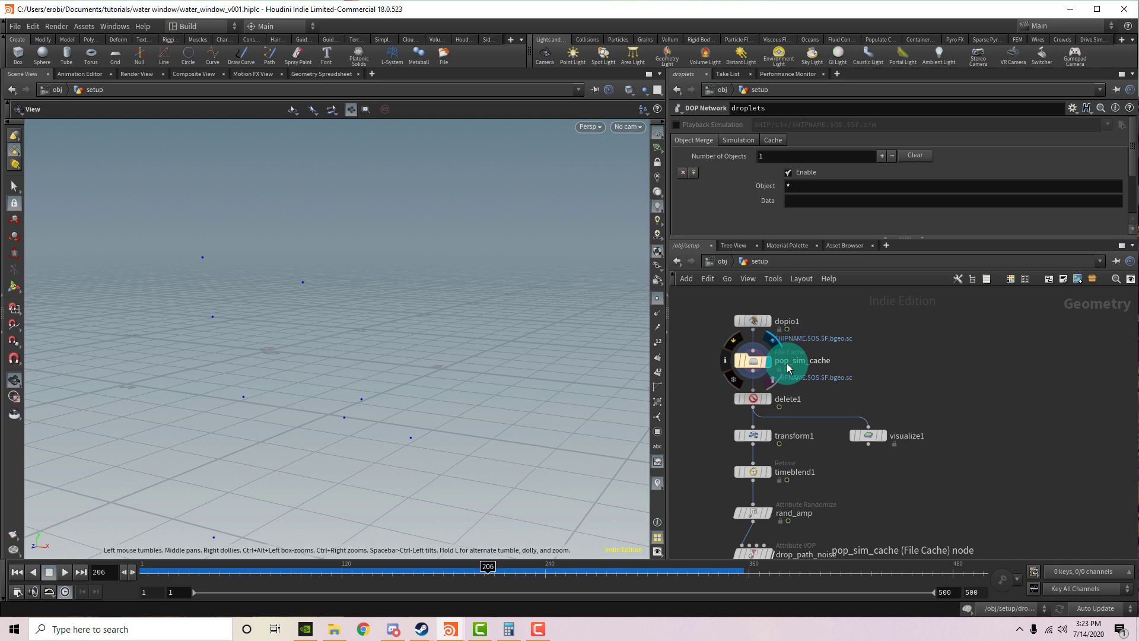
{"action": "left_click_drag", "start_coordinate": [318, 354], "coordinate": [383, 364]}
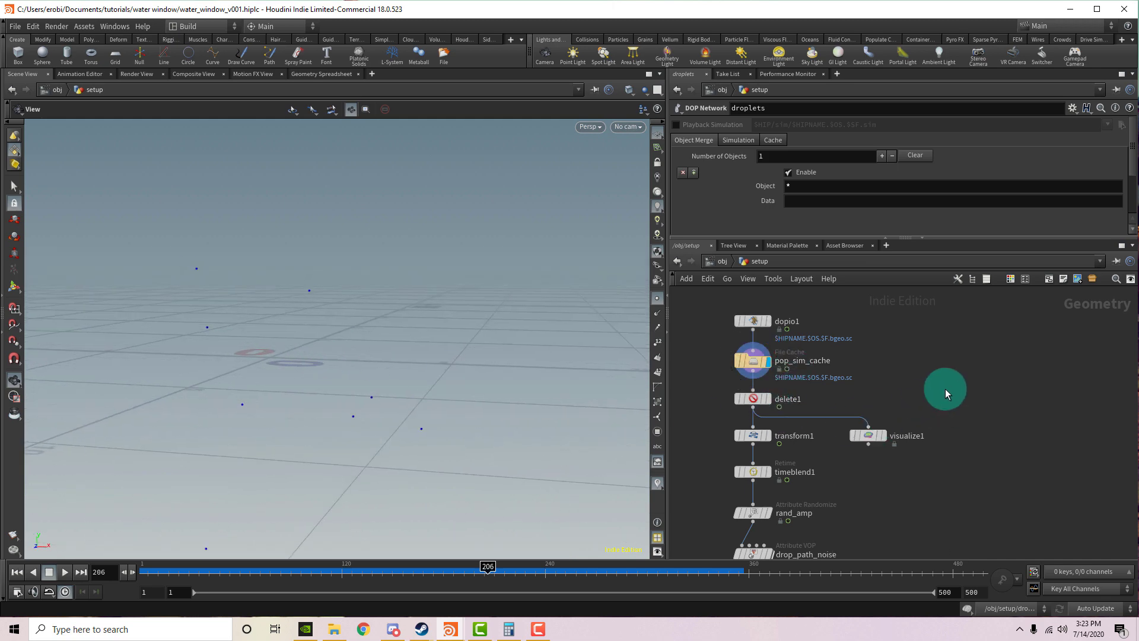
- Add a Time Blend node beside the main chain and wire the pop_sim_cache output into it
{"action": "key", "text": "Tab"}
{"action": "type", "text": "time"}
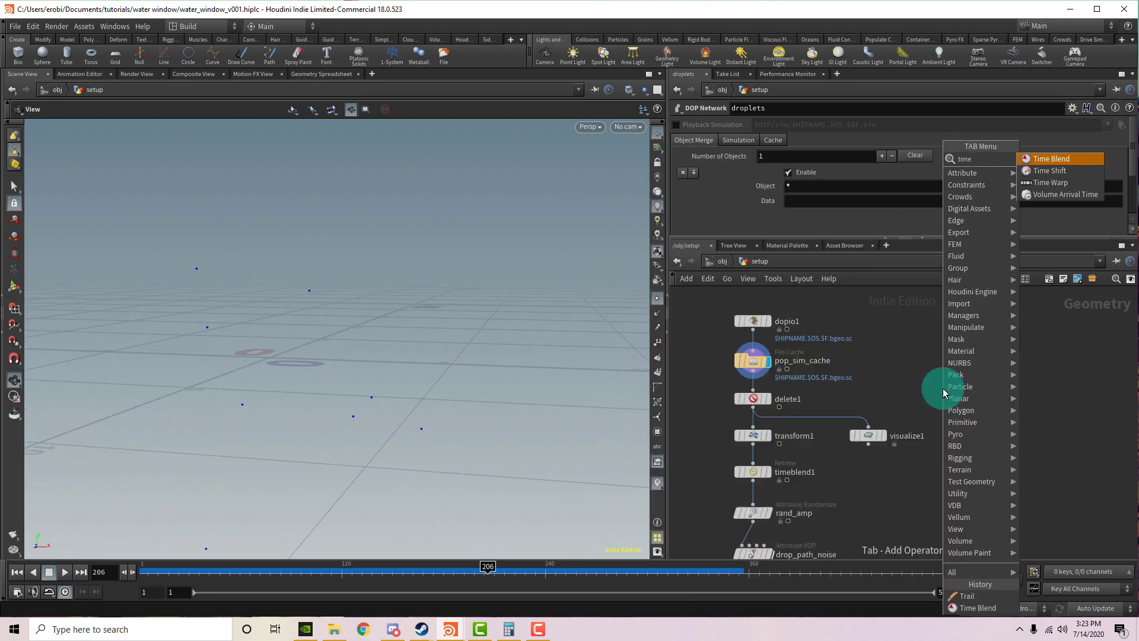
{"action": "key", "text": "Return"}
{"action": "left_click", "coordinate": [935, 408]}
{"action": "left_click", "coordinate": [934, 400]}
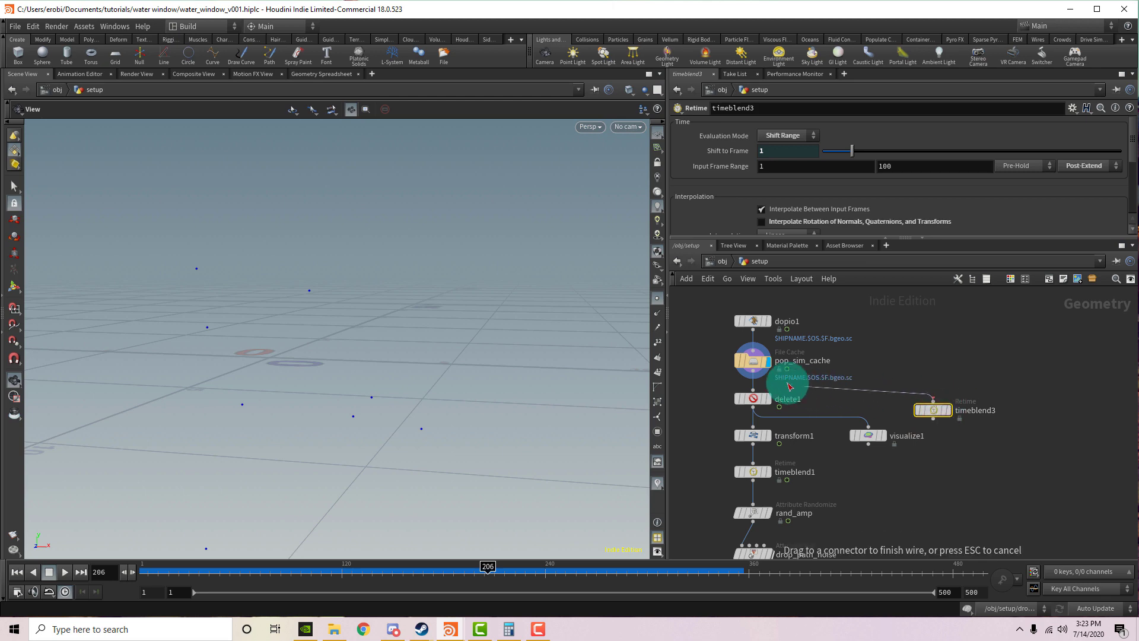
{"action": "left_click", "coordinate": [759, 374]}
{"action": "left_click_drag", "start_coordinate": [929, 411], "coordinate": [978, 410]}
- Add a Trail node below the new Time Blend node, display it, and set its Trail Length to 50
{"action": "key", "text": "Tab"}
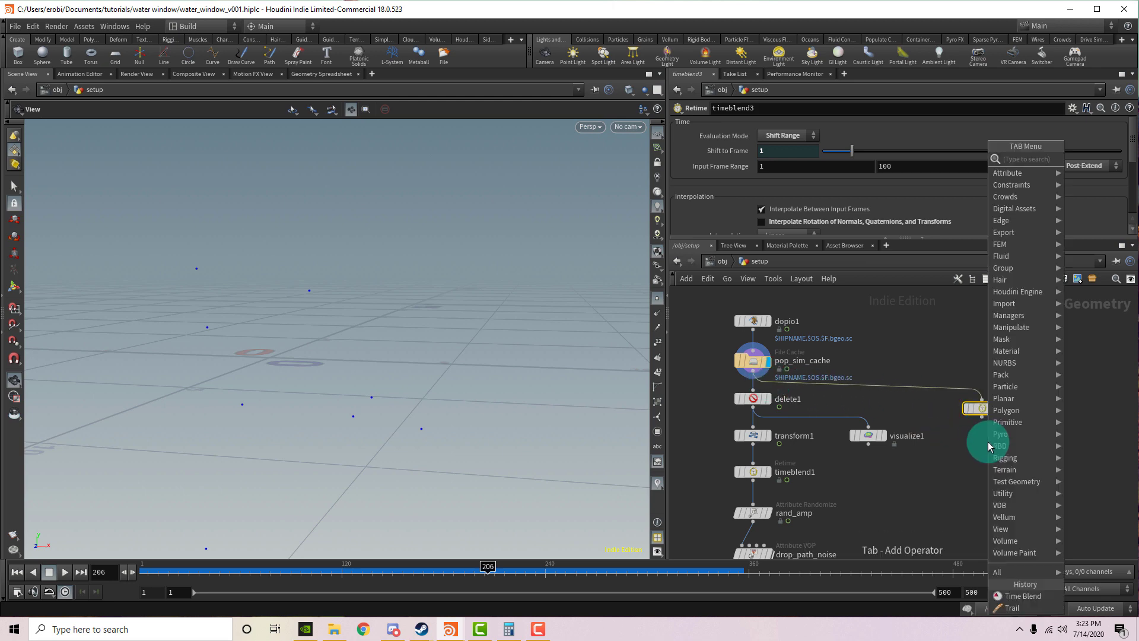
{"action": "type", "text": "trail"}
{"action": "key", "text": "Return"}
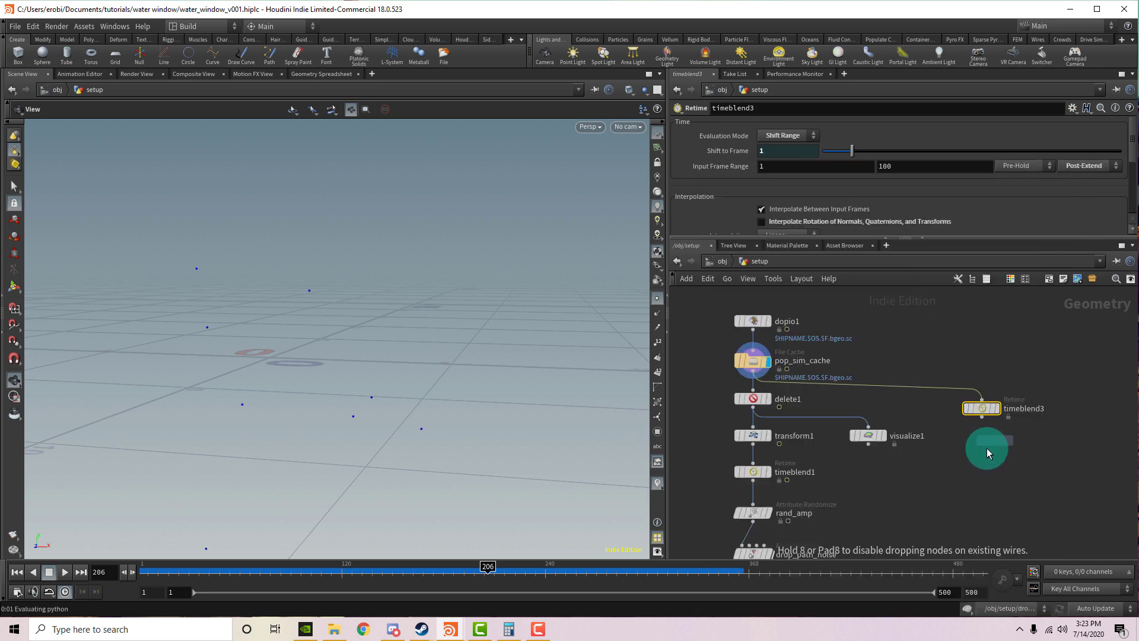
{"action": "left_click", "coordinate": [987, 447]}
{"action": "left_click", "coordinate": [782, 140]}
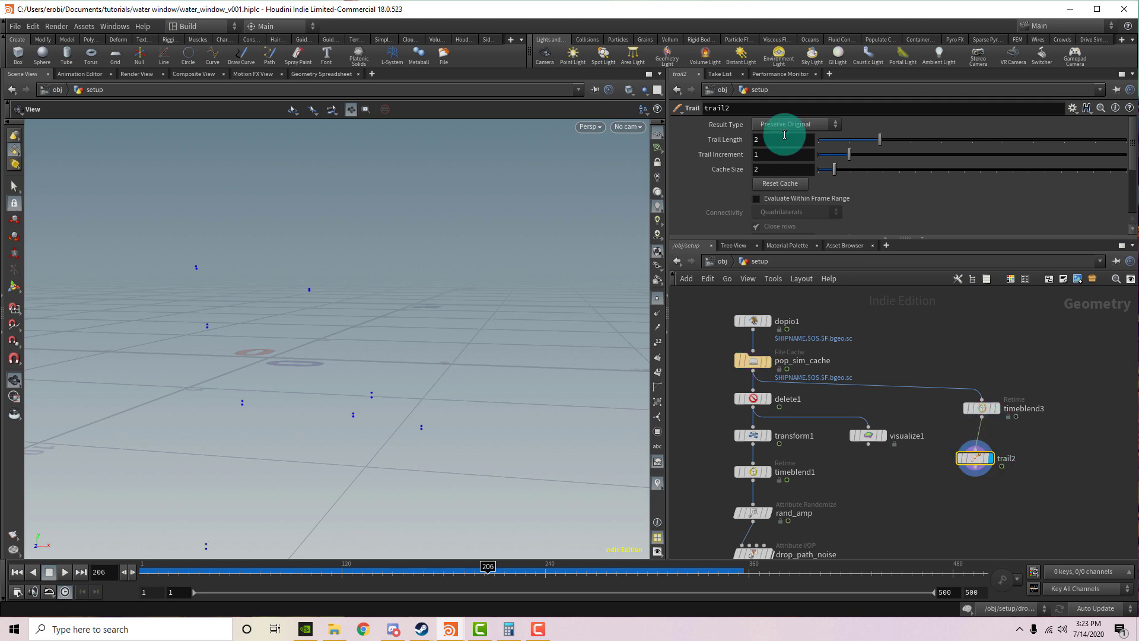
{"action": "type", "text": "50"}
{"action": "key", "text": "Return"}
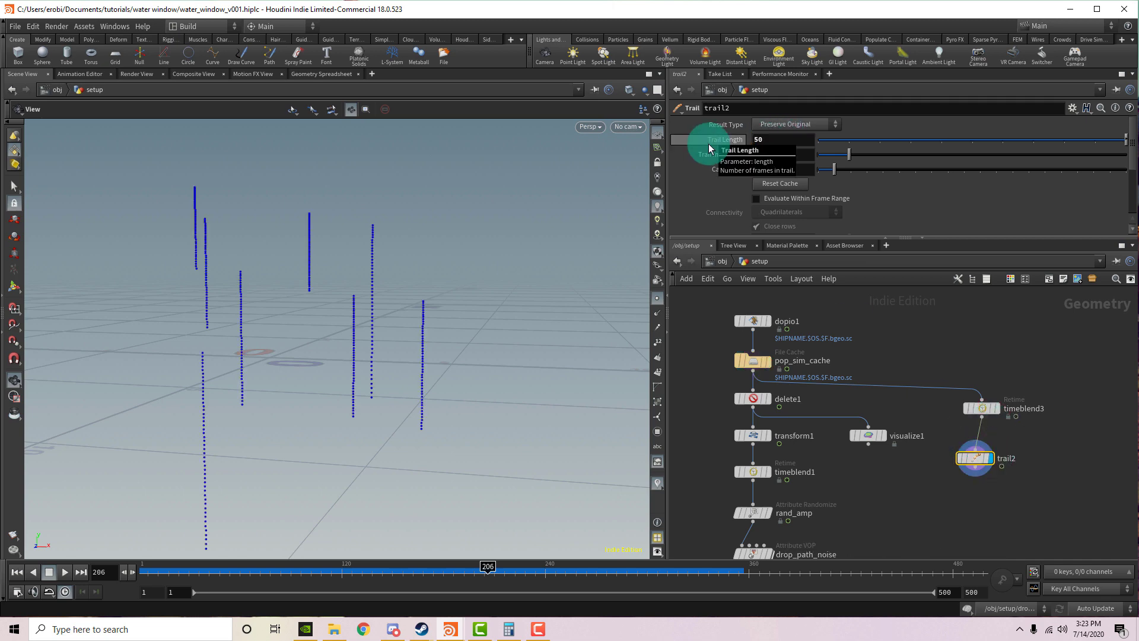
{"action": "left_click_drag", "start_coordinate": [266, 329], "coordinate": [303, 315]}
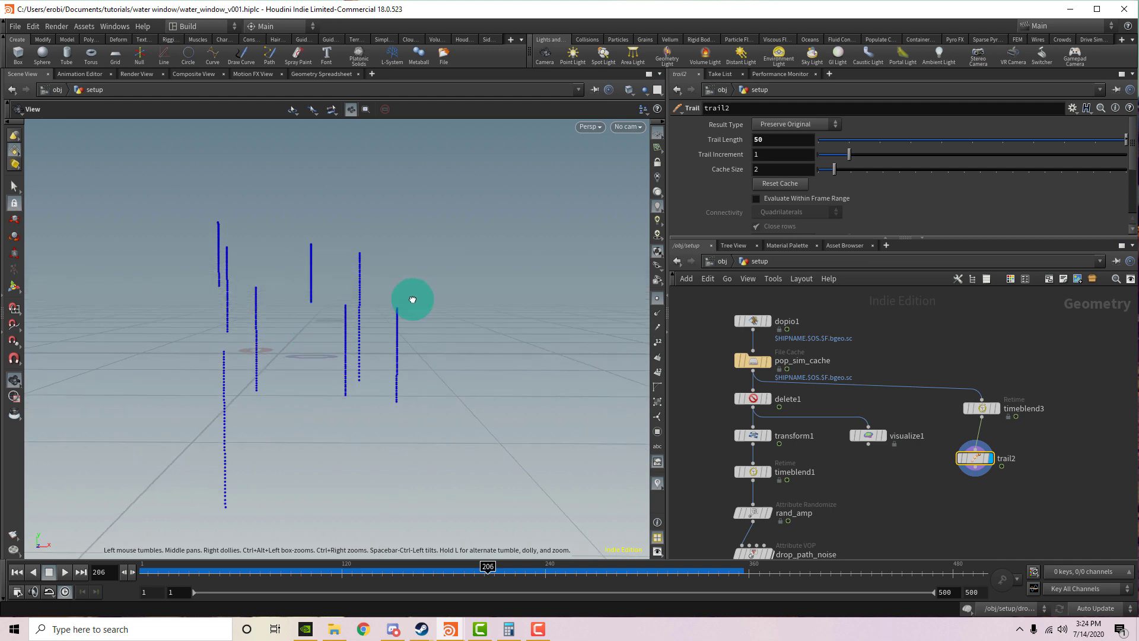
- Delete the timeblend3 and trail2 test nodes
{"action": "left_click_drag", "start_coordinate": [966, 502], "coordinate": [950, 519]}
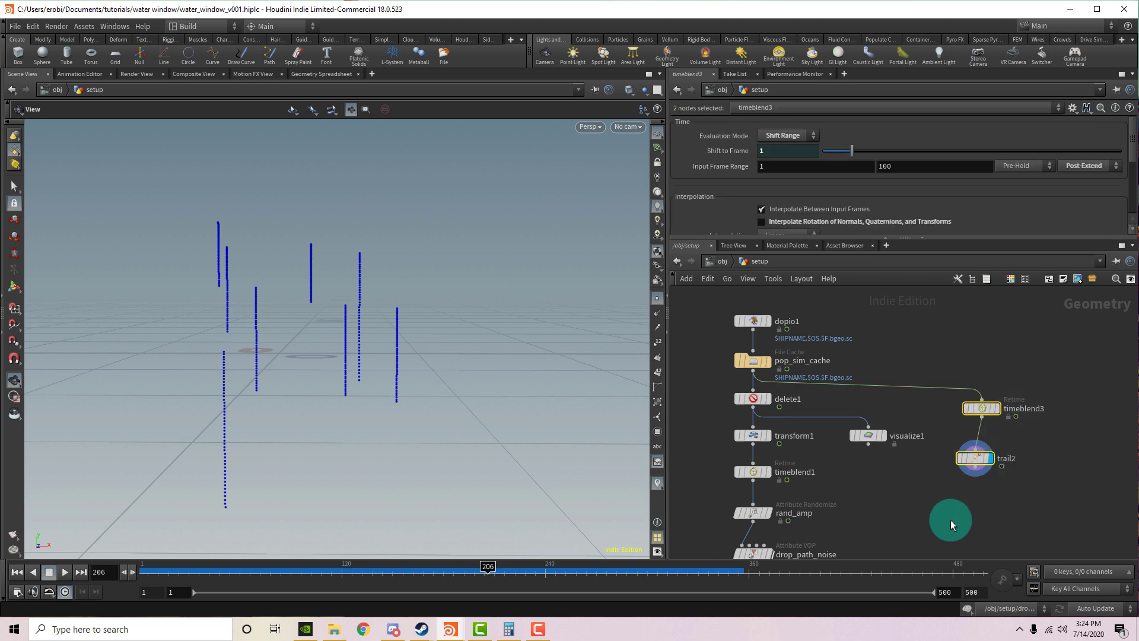
{"action": "right_click_drag", "start_coordinate": [381, 288], "coordinate": [356, 307]}
{"action": "middle_click_drag", "start_coordinate": [356, 308], "coordinate": [352, 258]}
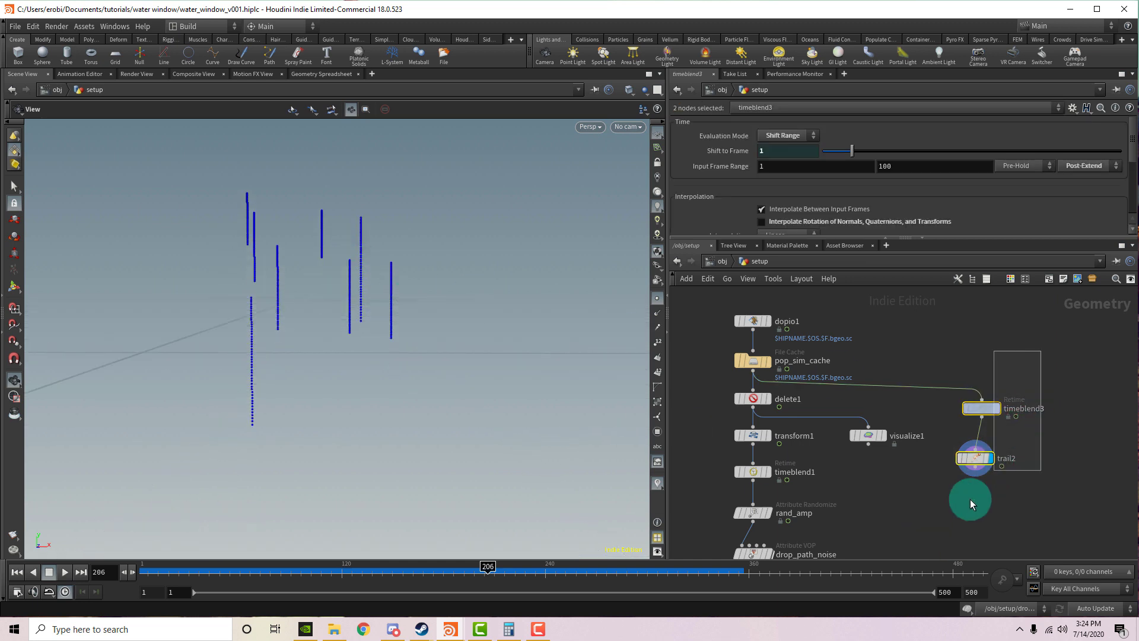
{"action": "key", "text": "Delete"}
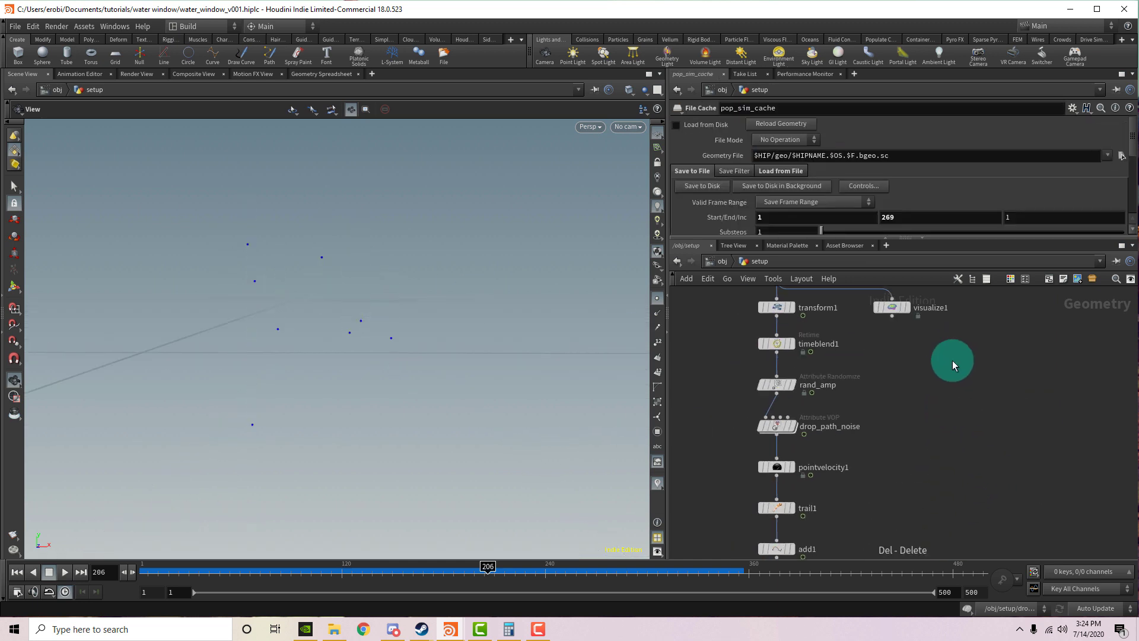
- Display the drop_path_noise Attribute VOP in the viewport and open its inner network
{"action": "scroll", "coordinate": [825, 426], "scroll_direction": "up", "scroll_amount": 2}
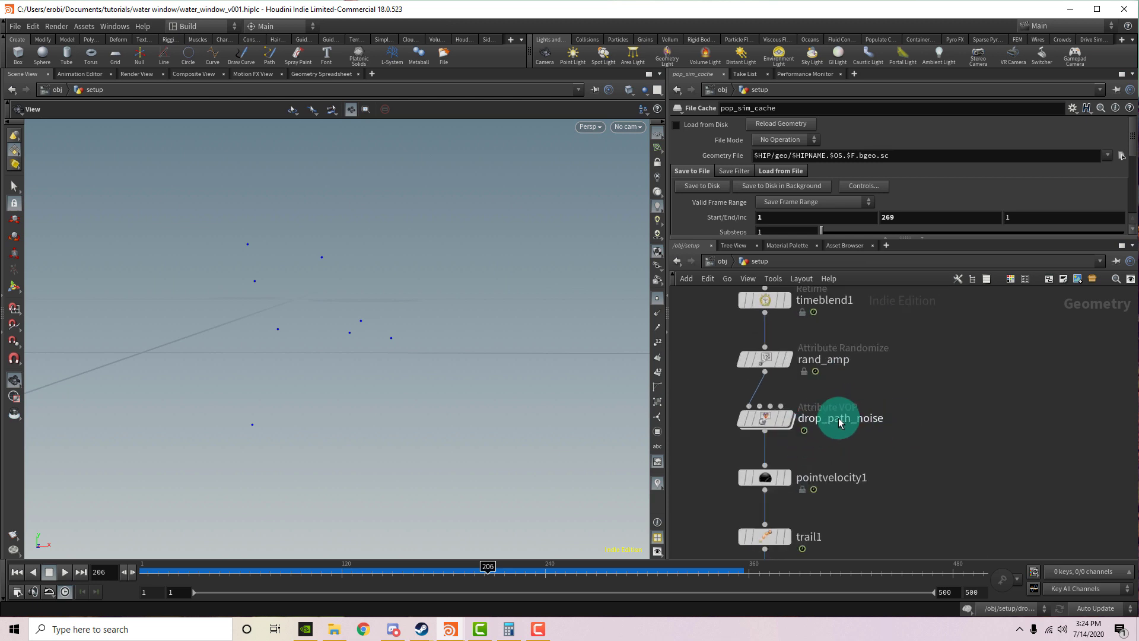
{"action": "left_click", "coordinate": [788, 415]}
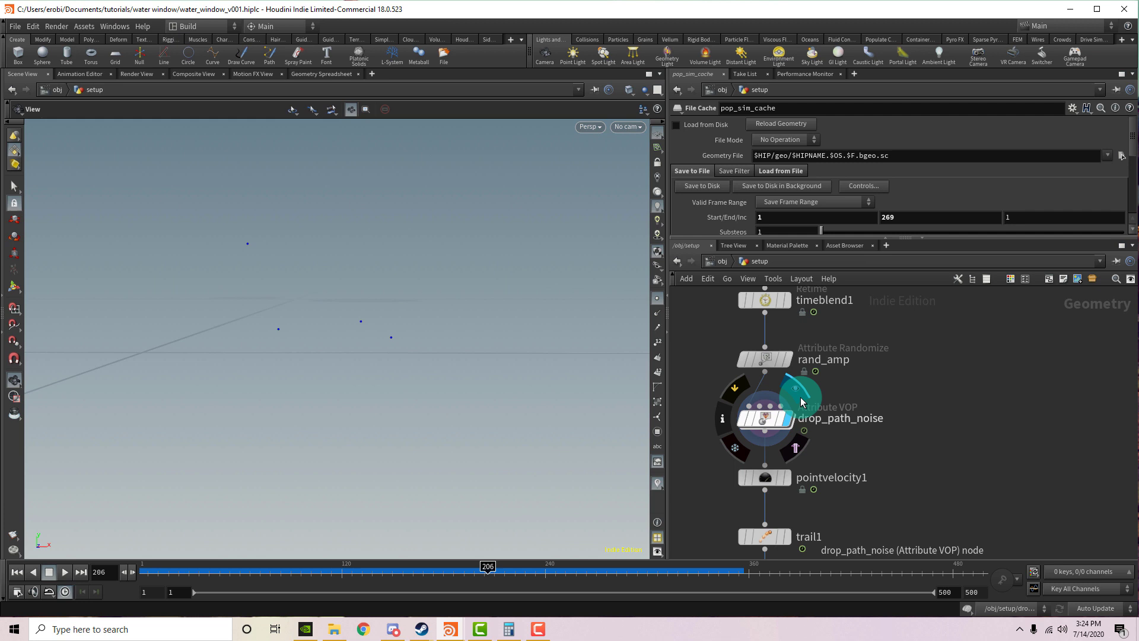
{"action": "double_click", "coordinate": [769, 420]}
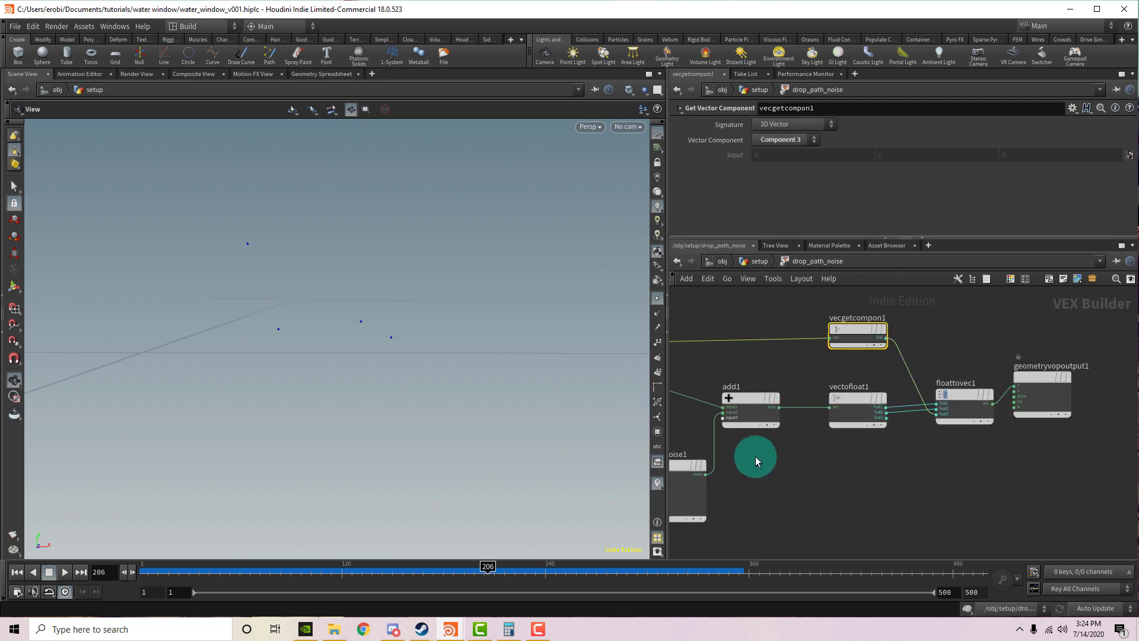
- Examine the drop_path_noise VOP network, following the turbulent noise through the add and vector conversion nodes to the geometry output
{"action": "middle_click_drag", "start_coordinate": [784, 464], "coordinate": [921, 443]}
{"action": "scroll", "coordinate": [857, 486], "scroll_direction": "down", "scroll_amount": 2}
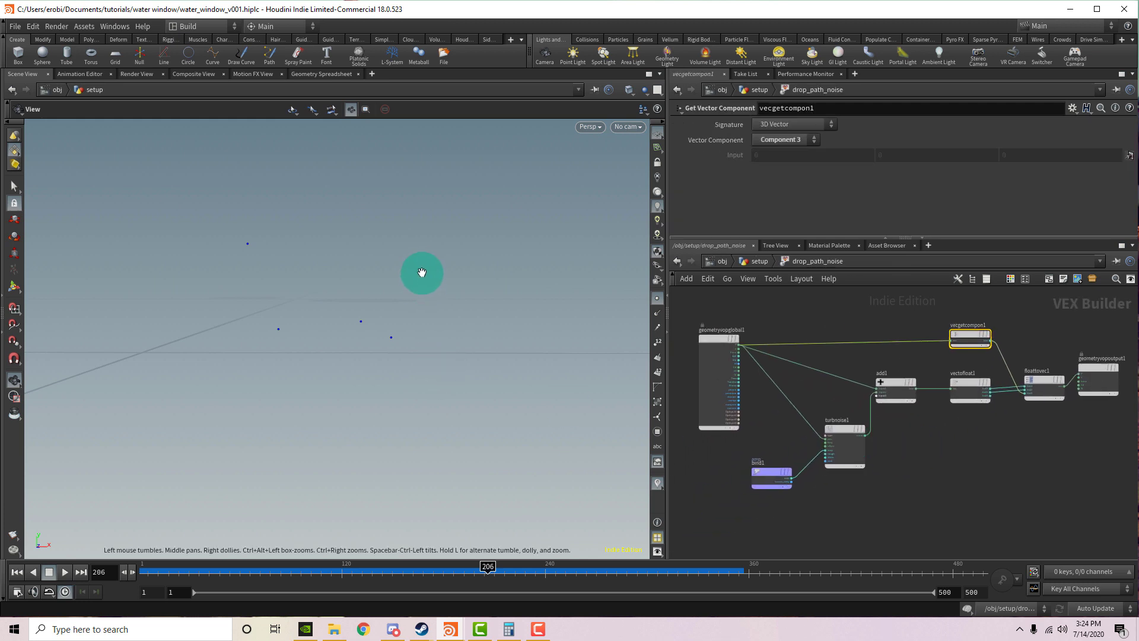
{"action": "left_click_drag", "start_coordinate": [422, 272], "coordinate": [514, 309]}
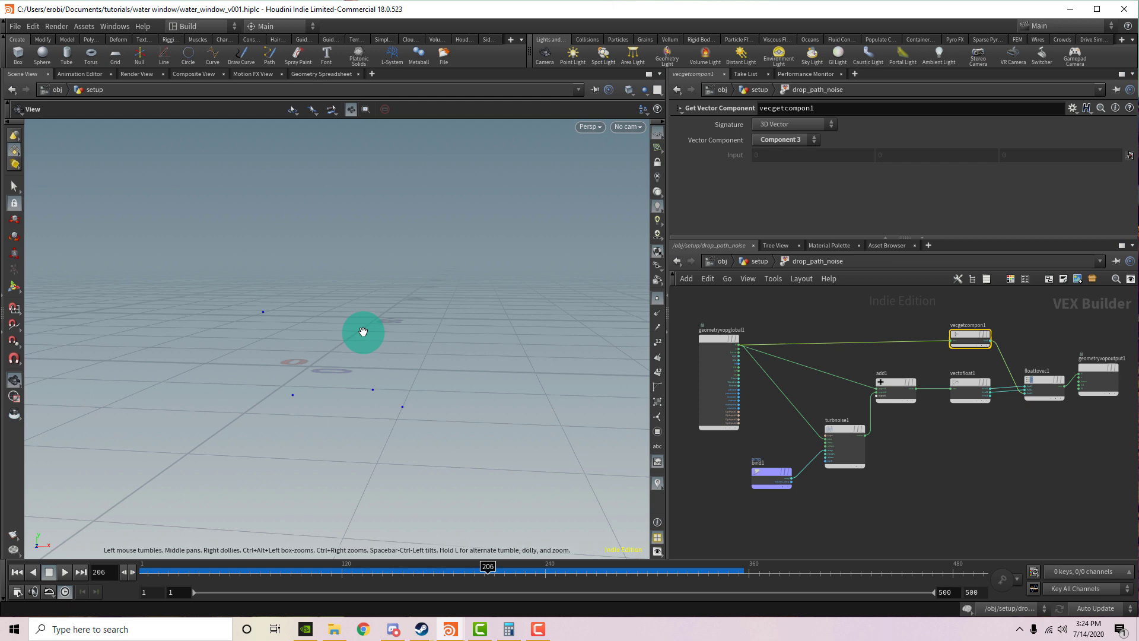
{"action": "left_click_drag", "start_coordinate": [361, 332], "coordinate": [372, 324]}
{"action": "middle_click_drag", "start_coordinate": [917, 439], "coordinate": [874, 452]}
{"action": "mouse_move", "coordinate": [802, 444]}
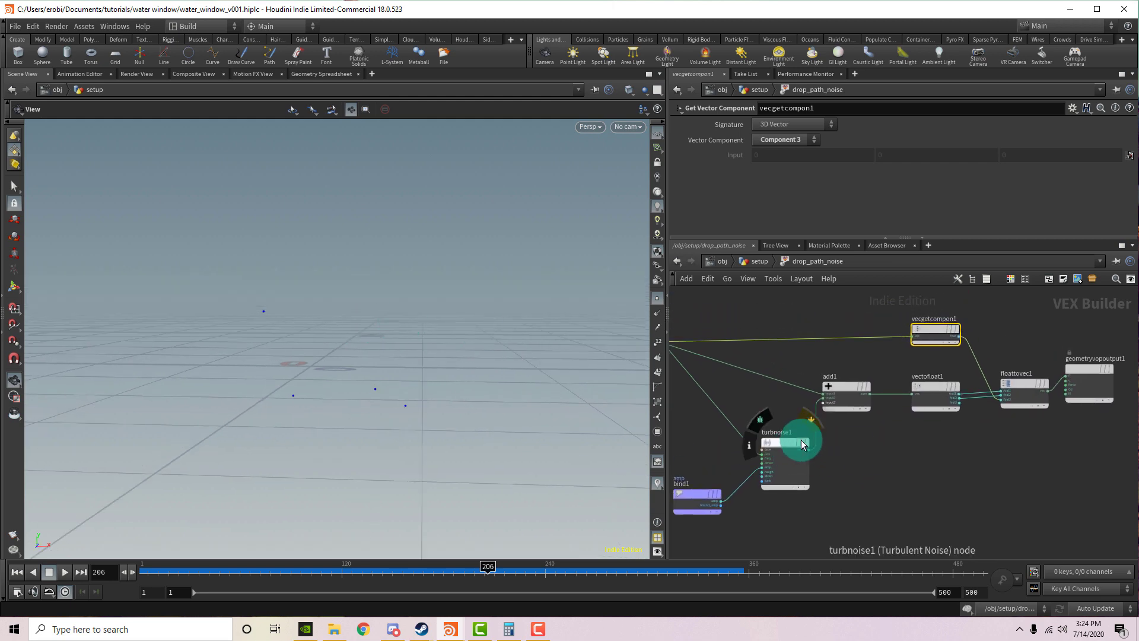
{"action": "middle_click_drag", "start_coordinate": [986, 425], "coordinate": [918, 422]}
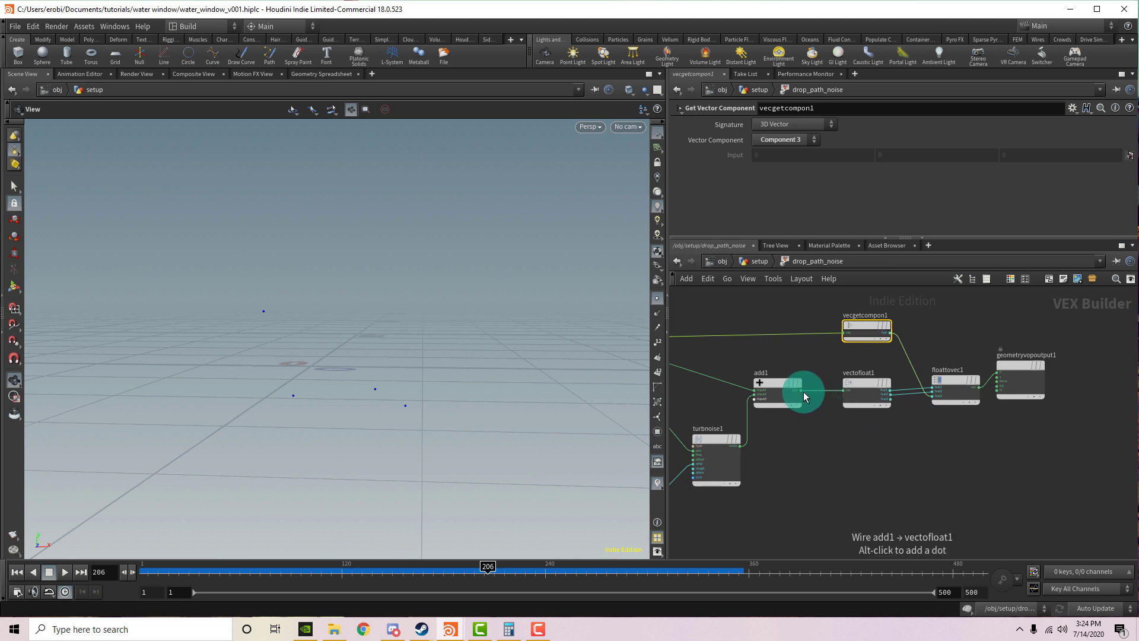
{"action": "scroll", "coordinate": [804, 391], "scroll_direction": "up", "scroll_amount": 2}
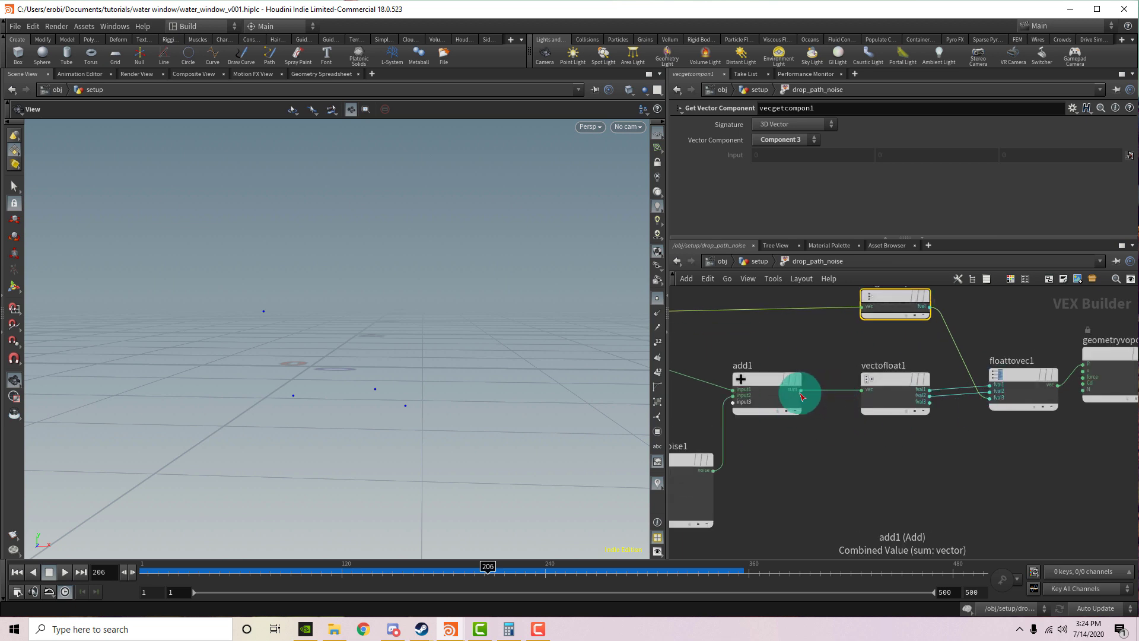
{"action": "middle_click_drag", "start_coordinate": [1104, 363], "coordinate": [1045, 358]}
{"action": "mouse_move", "coordinate": [1045, 358]}
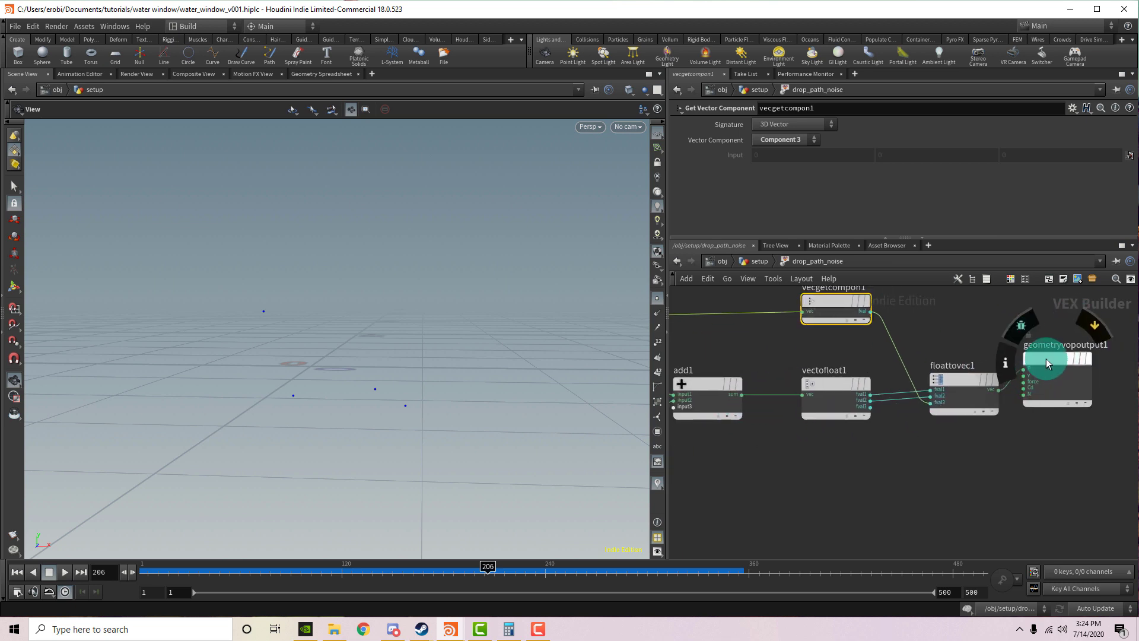
- Examine how the vectofloat1 outputs feed floattovec1 and trace the connections back to the add and turbulent noise nodes
{"action": "scroll", "coordinate": [1016, 385], "scroll_direction": "down", "scroll_amount": 1}
{"action": "middle_click_drag", "start_coordinate": [866, 460], "coordinate": [890, 446]}
{"action": "scroll", "coordinate": [896, 409], "scroll_direction": "up", "scroll_amount": 1}
{"action": "mouse_move", "coordinate": [885, 363]}
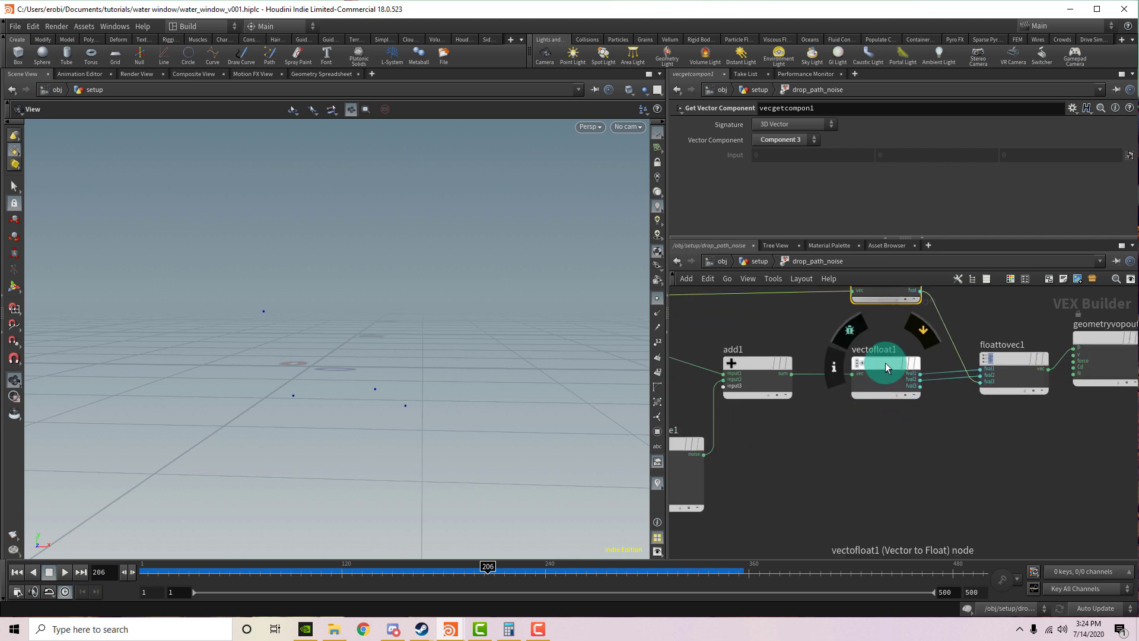
{"action": "middle_click_drag", "start_coordinate": [938, 402], "coordinate": [845, 411]}
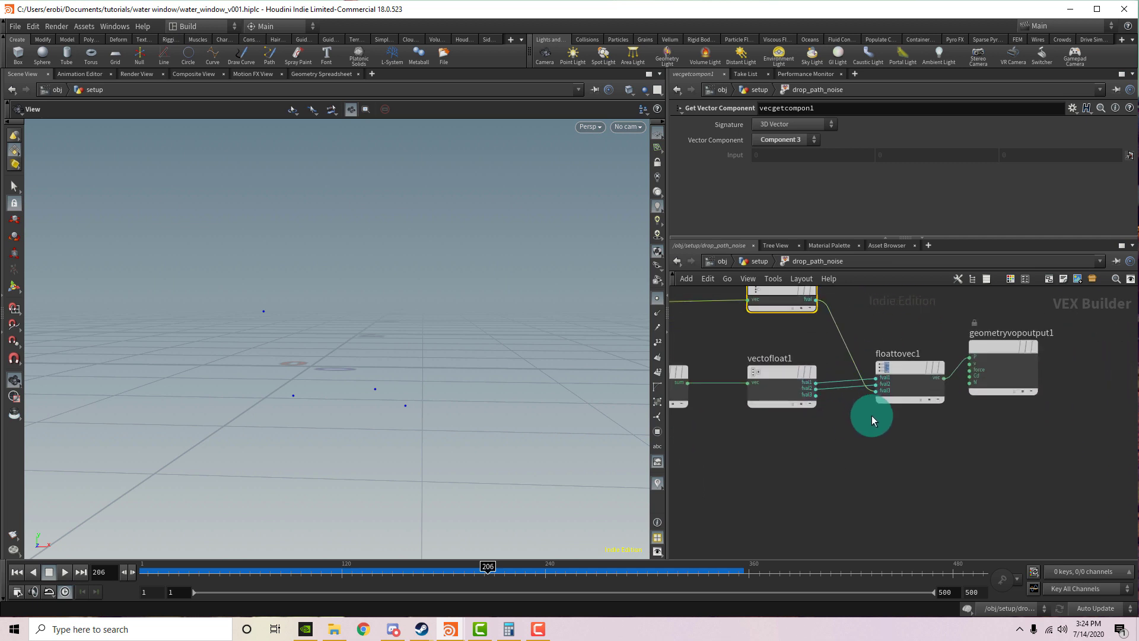
{"action": "scroll", "coordinate": [871, 416], "scroll_direction": "up", "scroll_amount": 1}
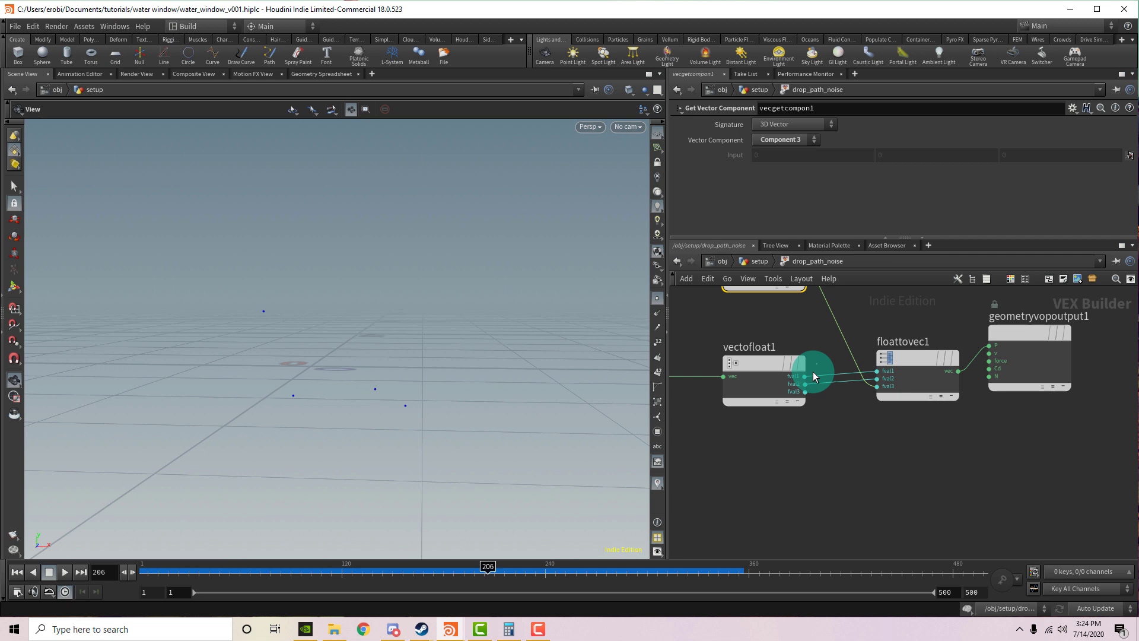
{"action": "left_click", "coordinate": [792, 383]}
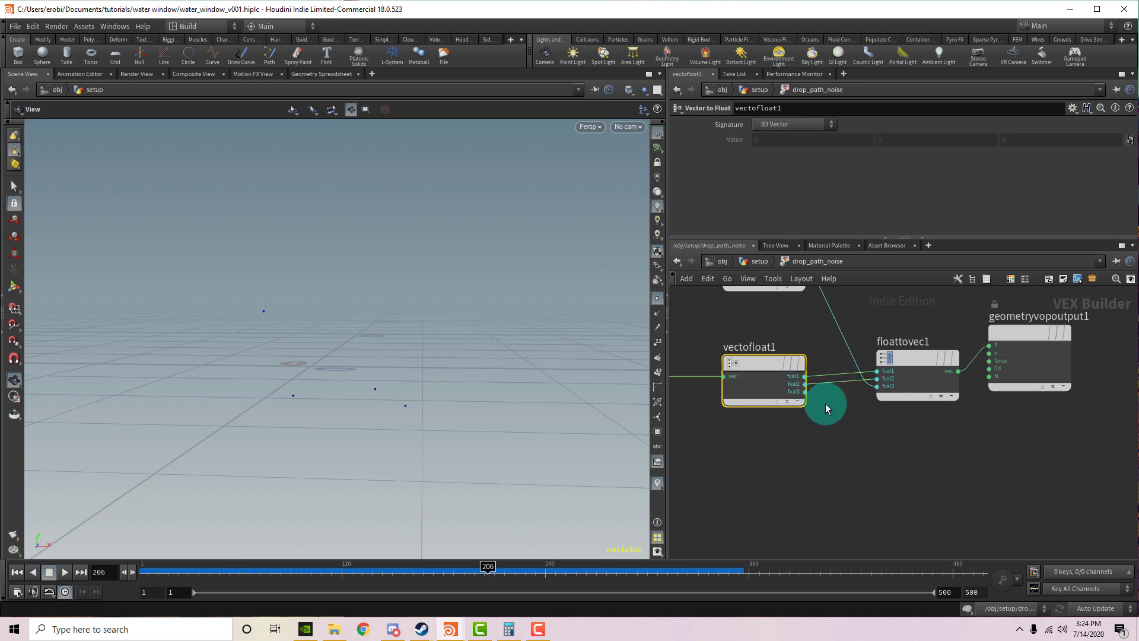
{"action": "scroll", "coordinate": [803, 434], "scroll_direction": "down", "scroll_amount": 1}
{"action": "middle_click_drag", "start_coordinate": [788, 434], "coordinate": [982, 460]}
{"action": "scroll", "coordinate": [801, 371], "scroll_direction": "down", "scroll_amount": 1}
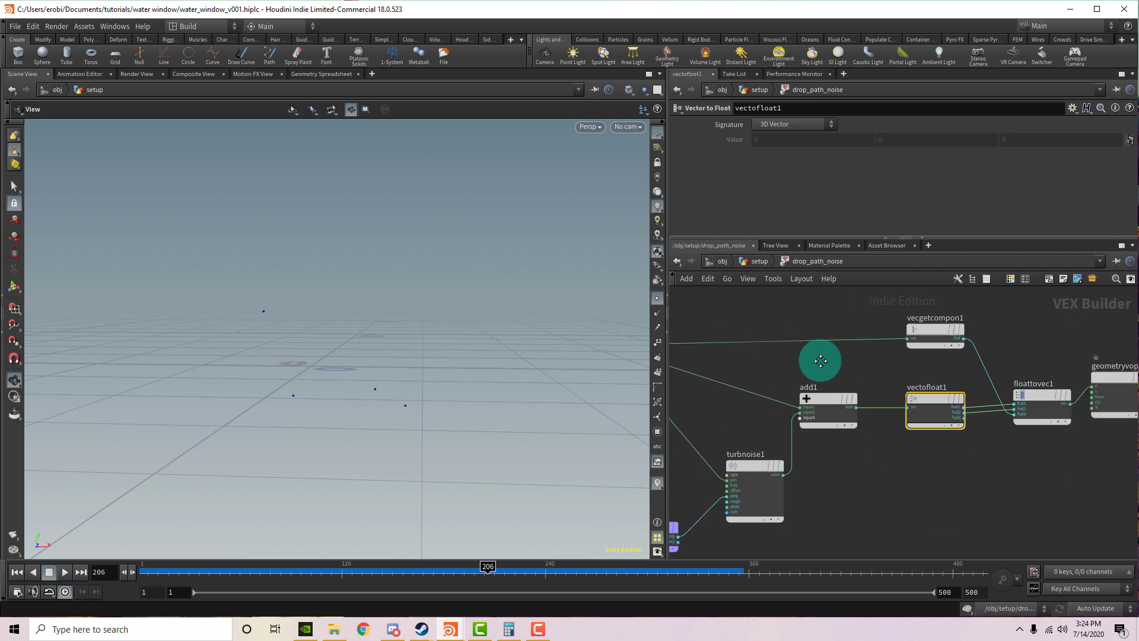
{"action": "mouse_move", "coordinate": [821, 360]}
{"action": "middle_mouse_down"}
{"action": "mouse_move", "coordinate": [933, 391]}
{"action": "mouse_move", "coordinate": [827, 368]}
{"action": "middle_mouse_up"}
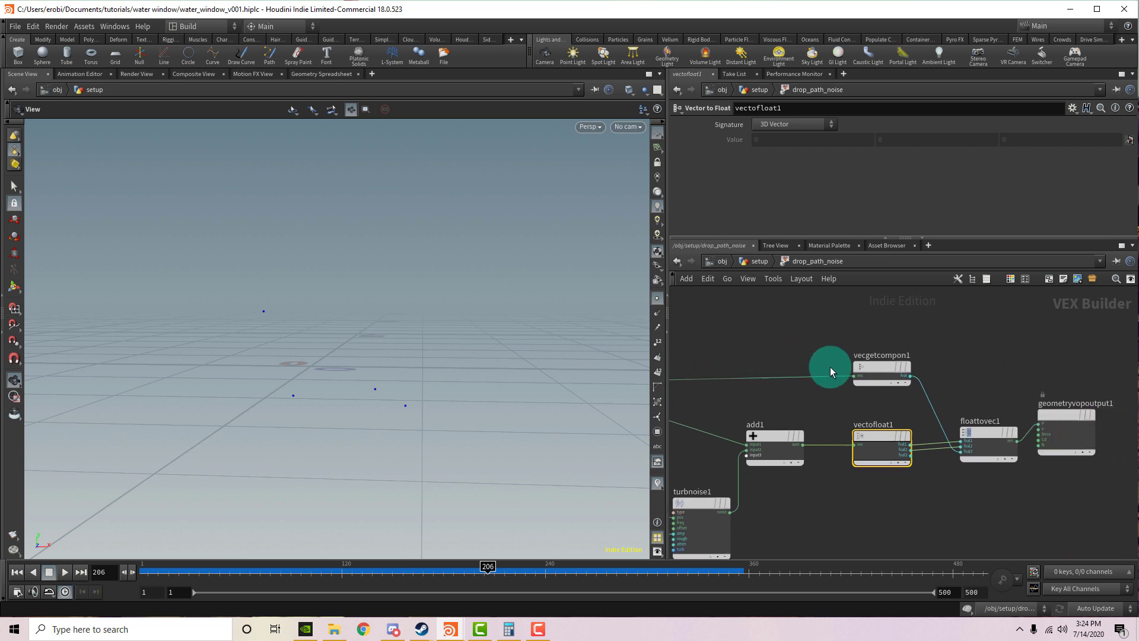
- Choose Component 3 as the vector component of the vecgetcompon1 node
{"action": "left_click", "coordinate": [849, 365]}
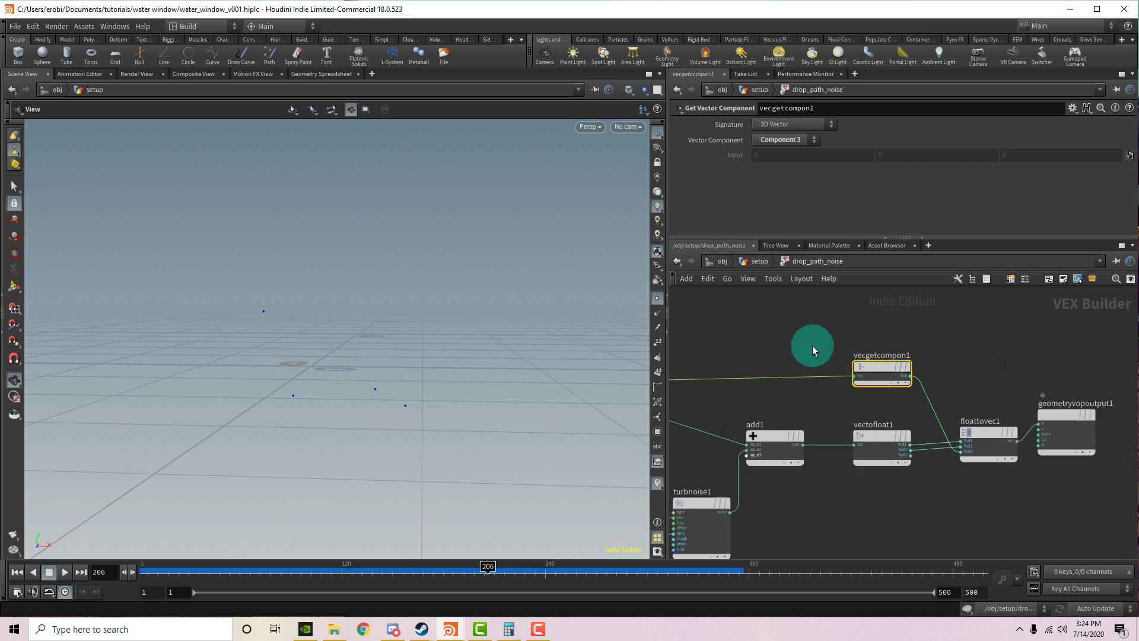
{"action": "left_click", "coordinate": [774, 140]}
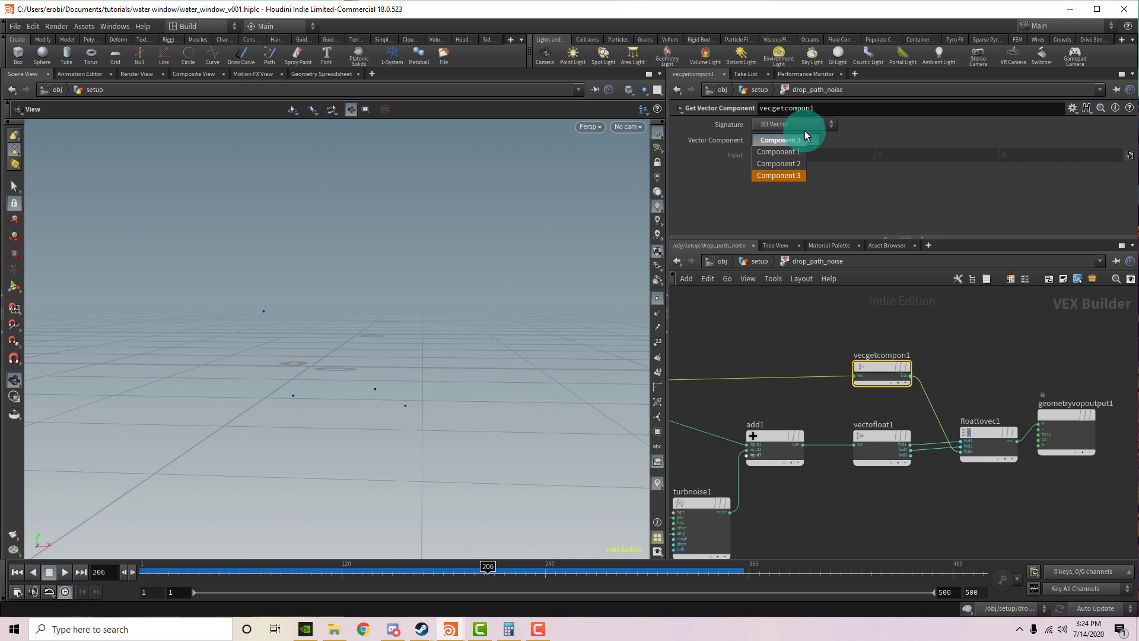
{"action": "left_click", "coordinate": [794, 175]}
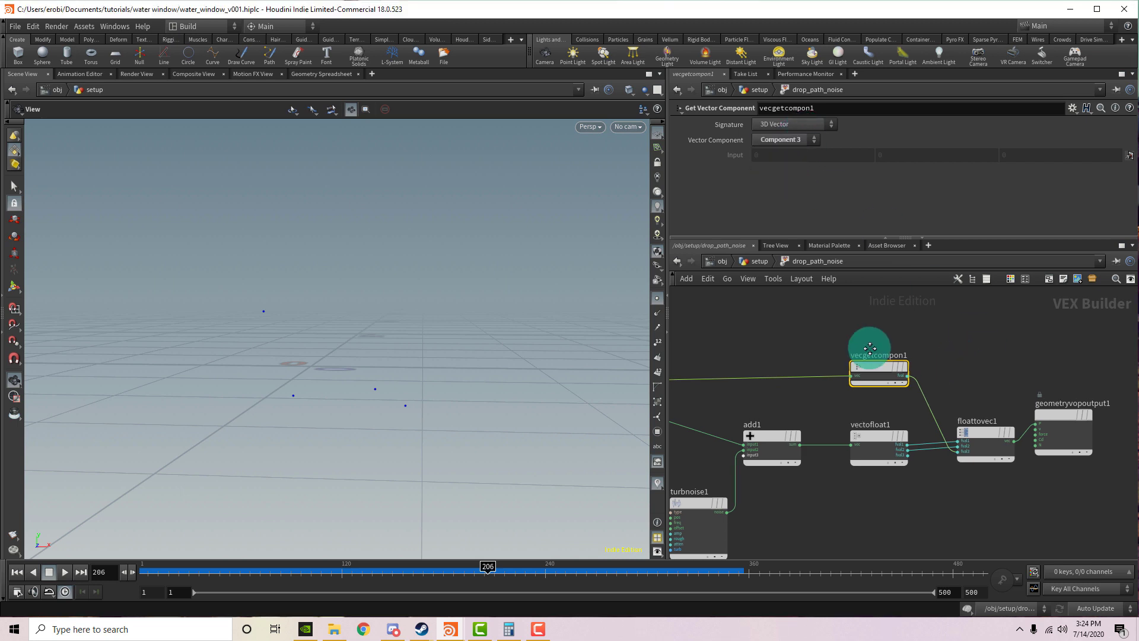
- Move the geometry output node farther away from floattovec1 and return to the setup network
{"action": "middle_click_drag", "start_coordinate": [984, 428], "coordinate": [875, 401]}
{"action": "scroll", "coordinate": [875, 402], "scroll_direction": "up", "scroll_amount": 2}
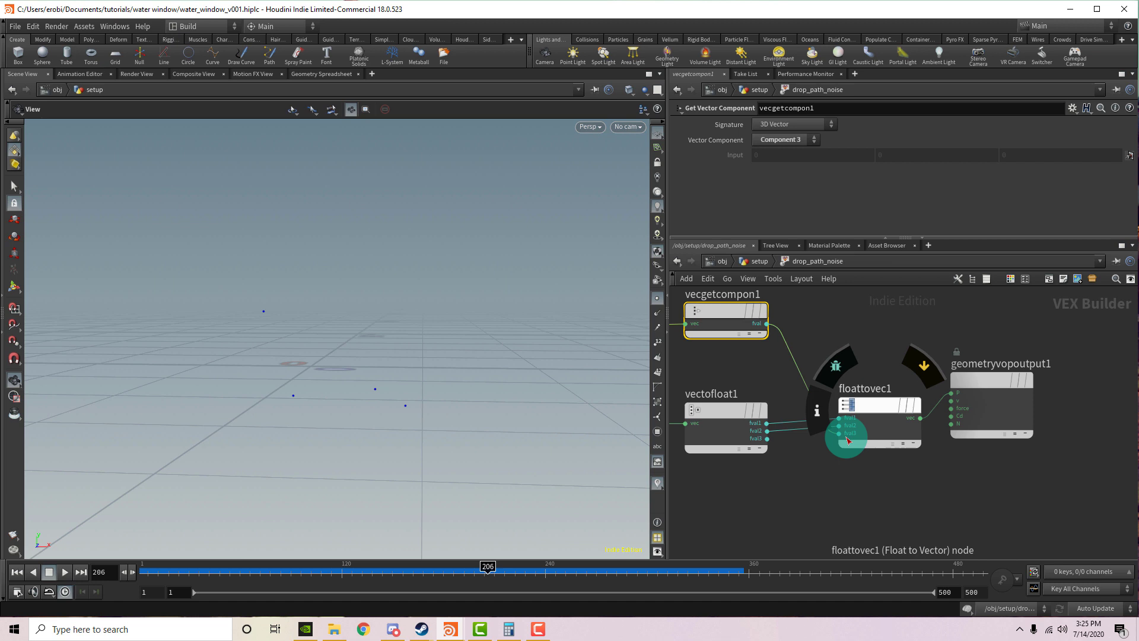
{"action": "left_click_drag", "start_coordinate": [983, 376], "coordinate": [1016, 393]}
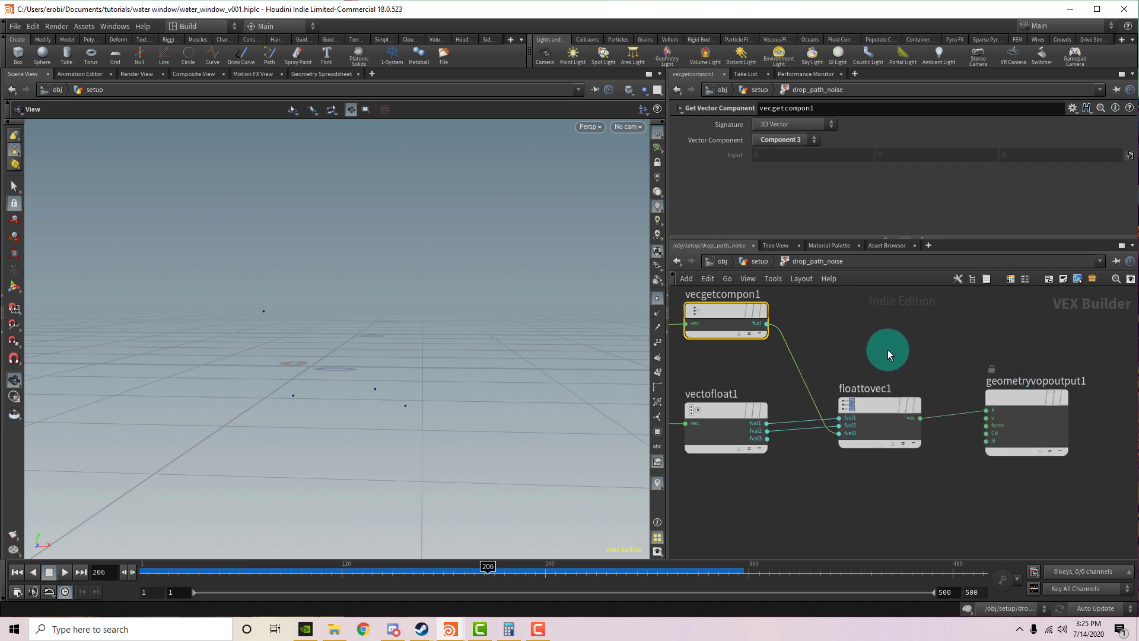
{"action": "left_click", "coordinate": [765, 263]}
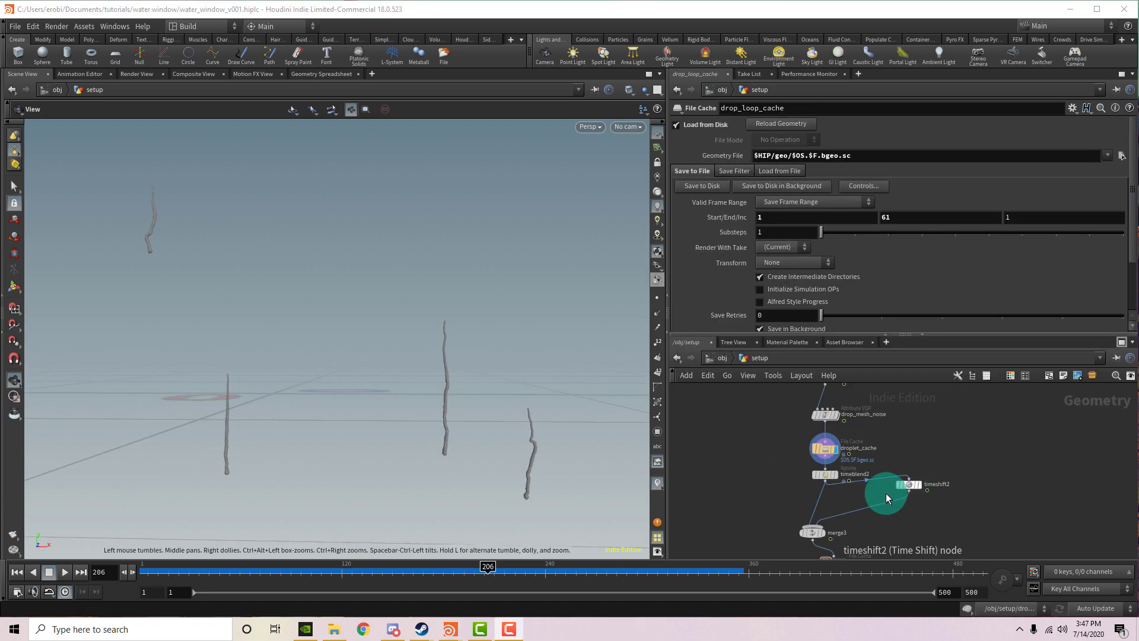
- Rearrange the timeshift2 and merge3 nodes more tidily beneath timeblend2
{"action": "middle_click_drag", "start_coordinate": [876, 432], "coordinate": [862, 405]}
{"action": "left_click_drag", "start_coordinate": [895, 458], "coordinate": [871, 486]}
{"action": "left_click_drag", "start_coordinate": [795, 506], "coordinate": [817, 507]}
- Select the droplet_cache File Cache node and look through render_cam in the viewport
{"action": "left_click", "coordinate": [810, 421]}
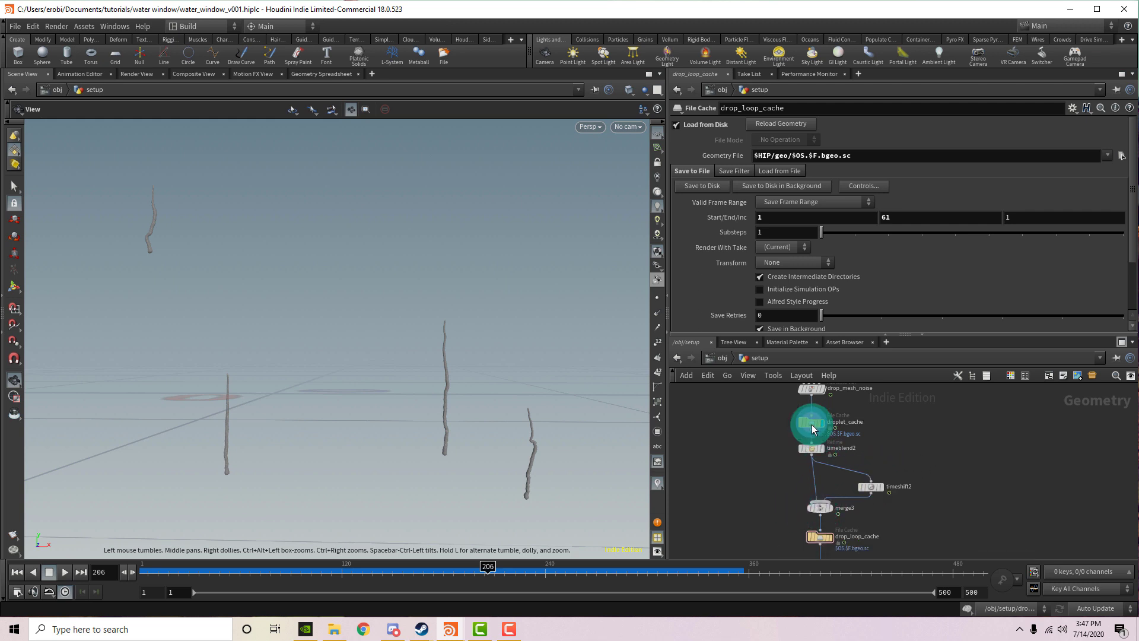
{"action": "left_click", "coordinate": [895, 424]}
{"action": "left_click", "coordinate": [842, 423]}
{"action": "scroll", "coordinate": [842, 423], "scroll_direction": "up", "scroll_amount": 3}
{"action": "left_click", "coordinate": [765, 417]}
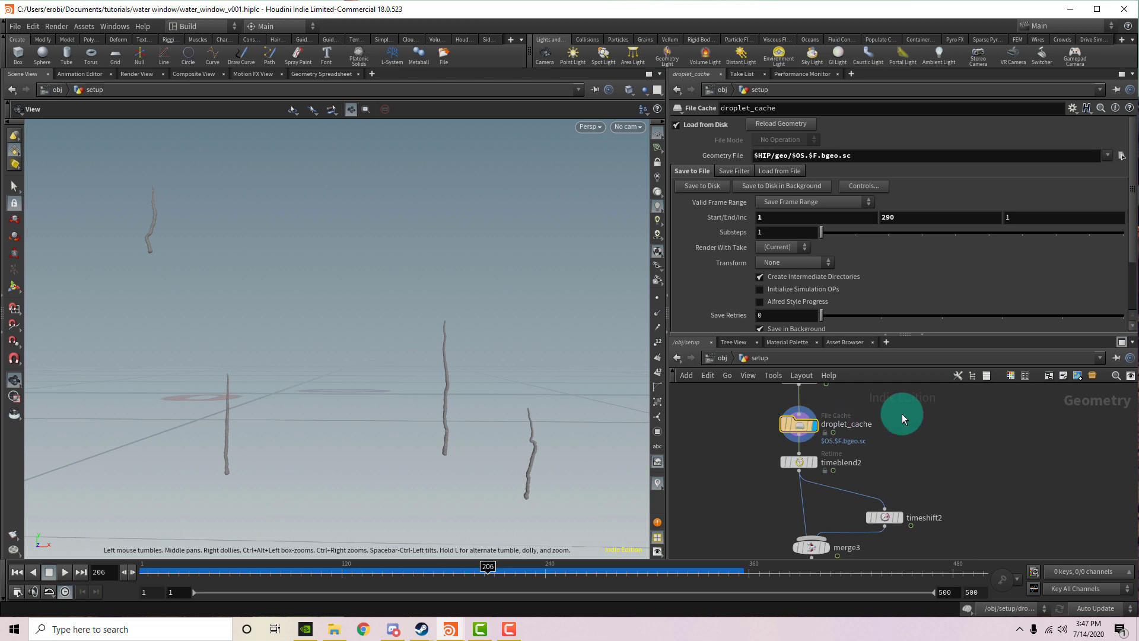
{"action": "left_click", "coordinate": [627, 126]}
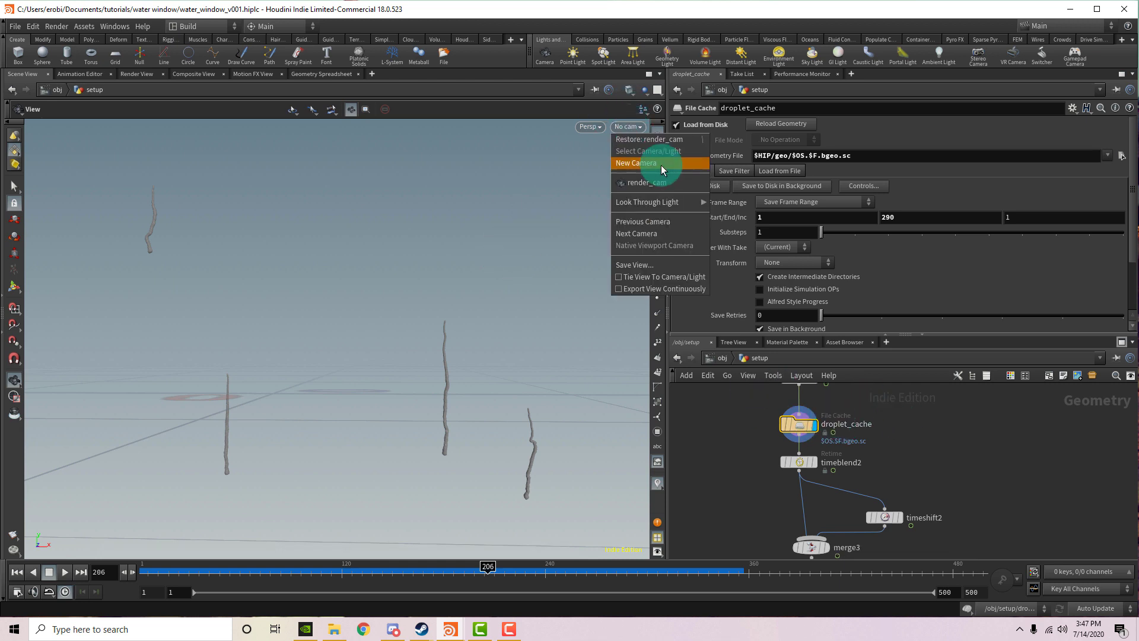
{"action": "left_click", "coordinate": [686, 185]}
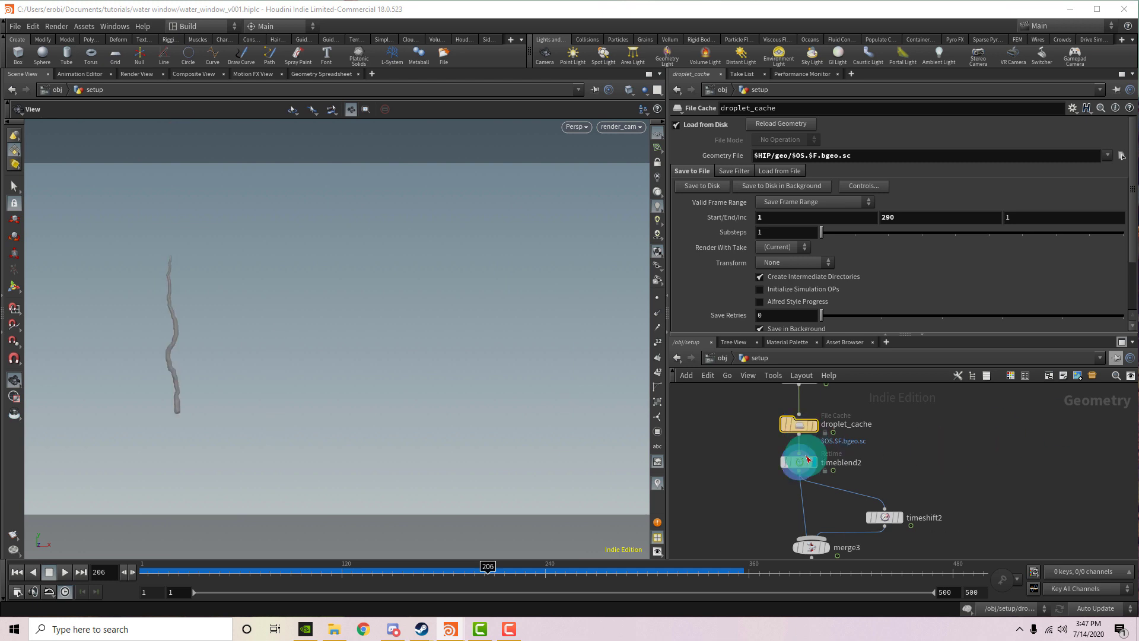
- Compare the drops with timeblend2 bypassed and active, and show its Retime parameters
{"action": "left_click", "coordinate": [783, 458]}
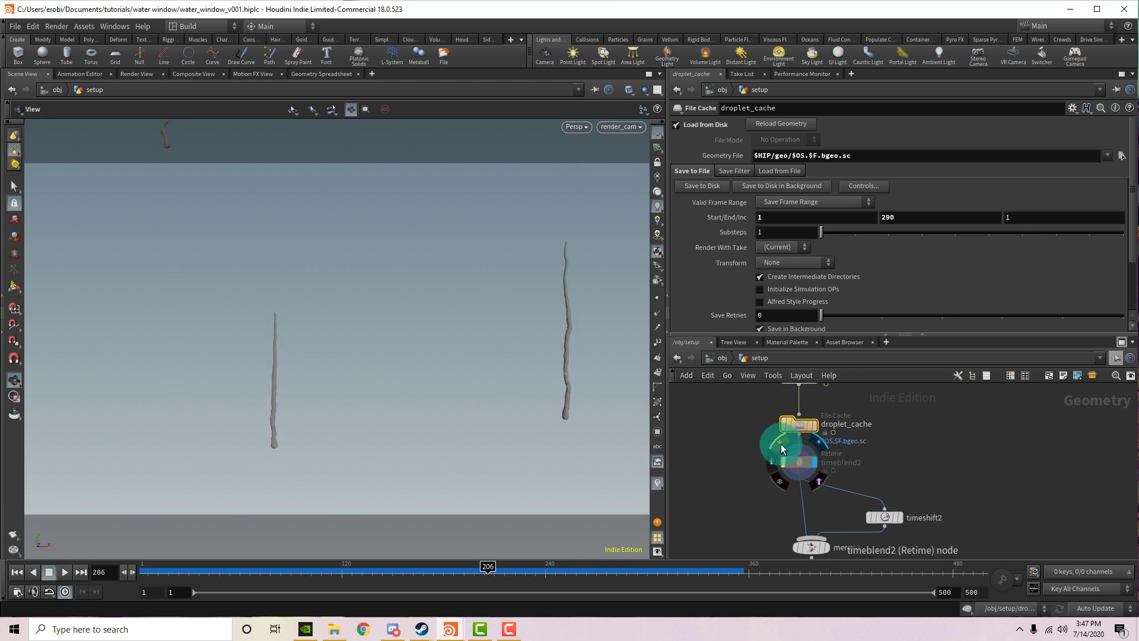
{"action": "left_click", "coordinate": [798, 462]}
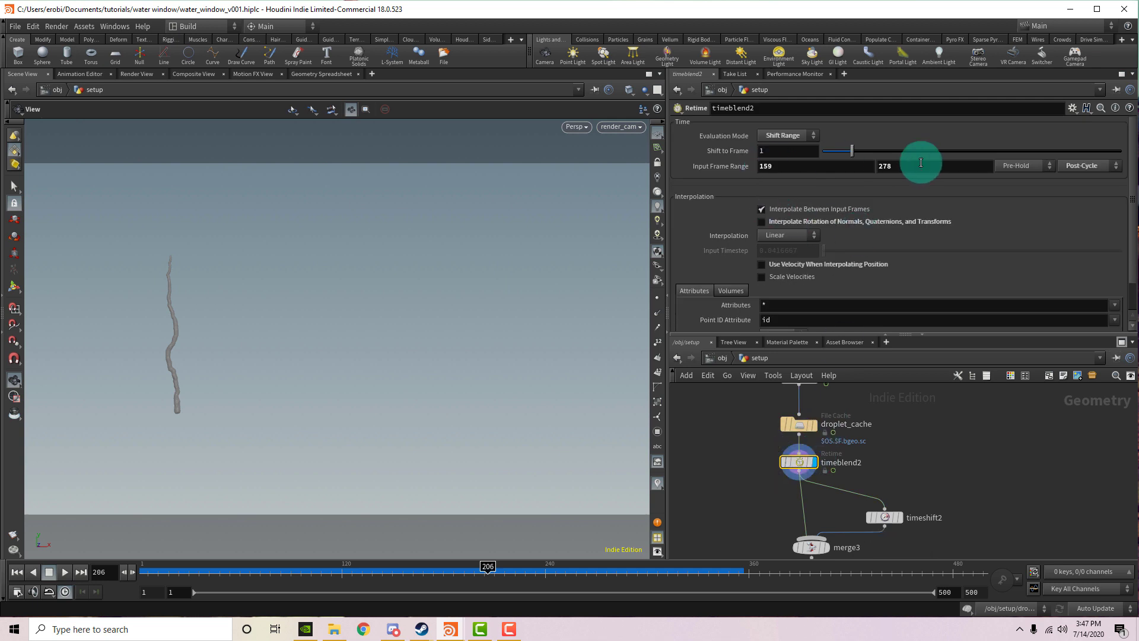
- Display droplet_cache and scrub the timeline to frame 159 and on to frame 278 to review the cached drops
{"action": "left_click", "coordinate": [814, 425]}
{"action": "left_click", "coordinate": [795, 430]}
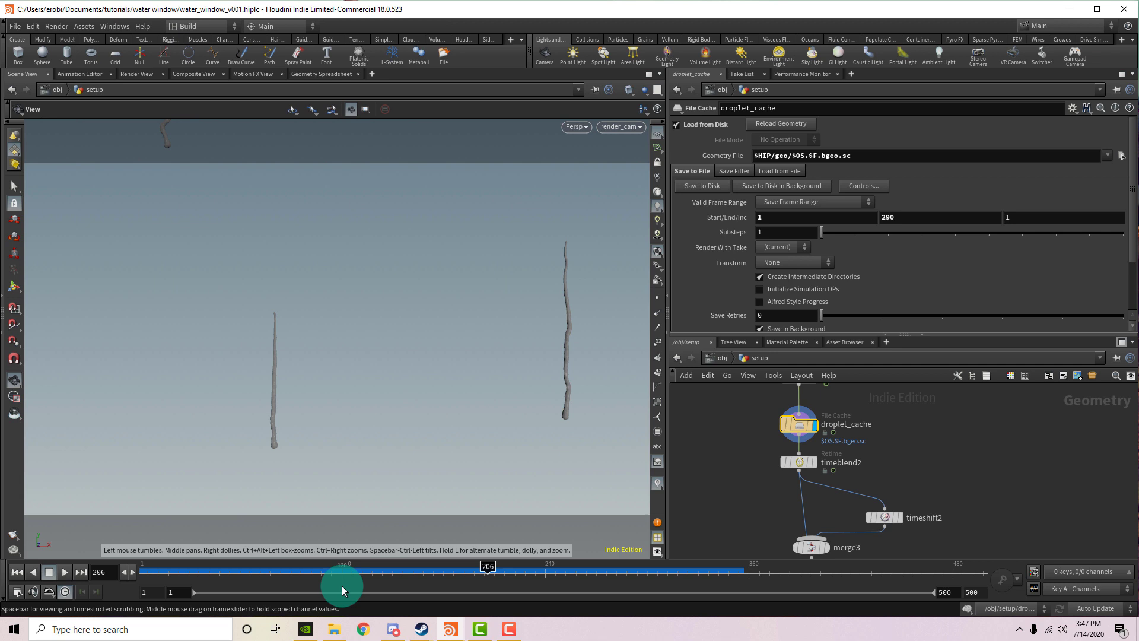
{"action": "left_click_drag", "start_coordinate": [343, 584], "coordinate": [409, 583]}
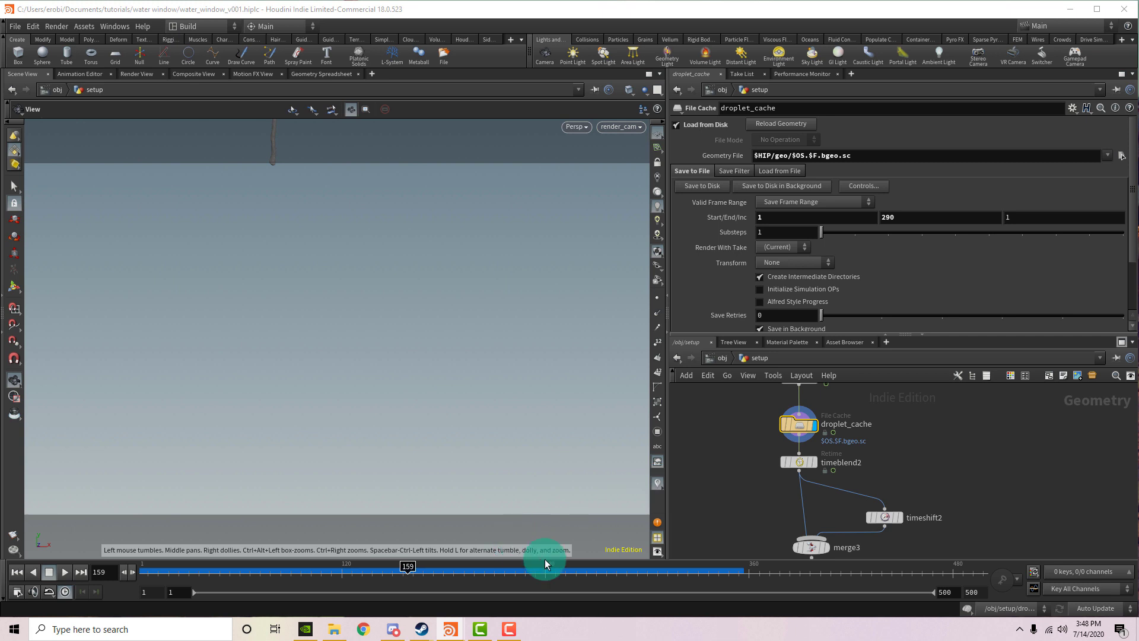
{"action": "left_click_drag", "start_coordinate": [564, 573], "coordinate": [607, 586]}
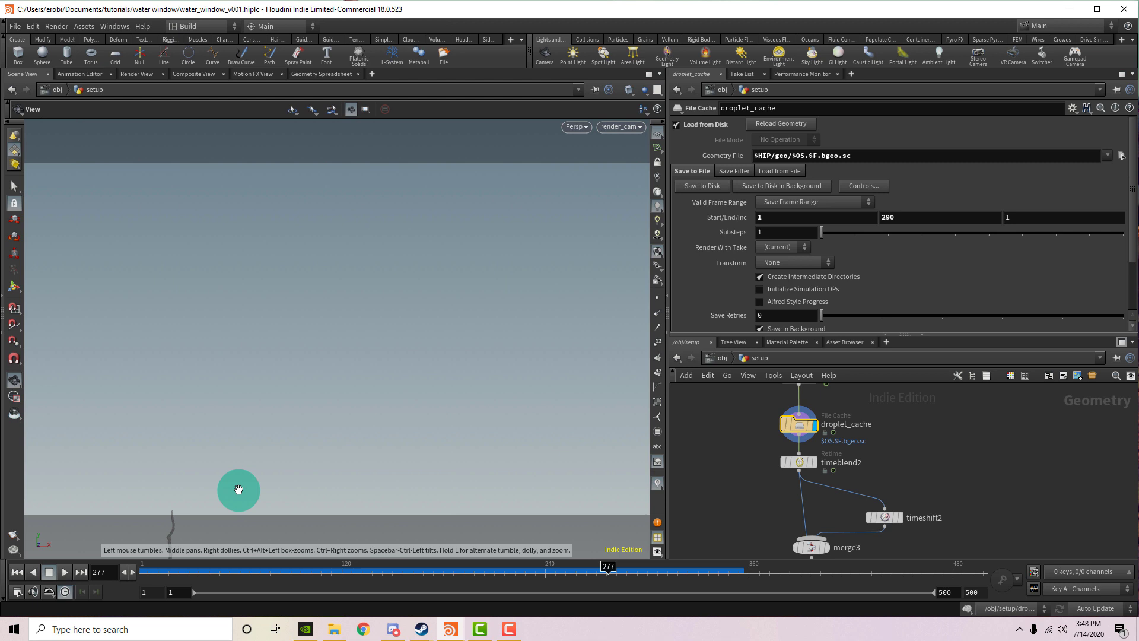
{"action": "key", "text": "Right"}
- Display the timeblend2 Retime node and inspect the start and end of its Input Frame Range
{"action": "left_click", "coordinate": [798, 462]}
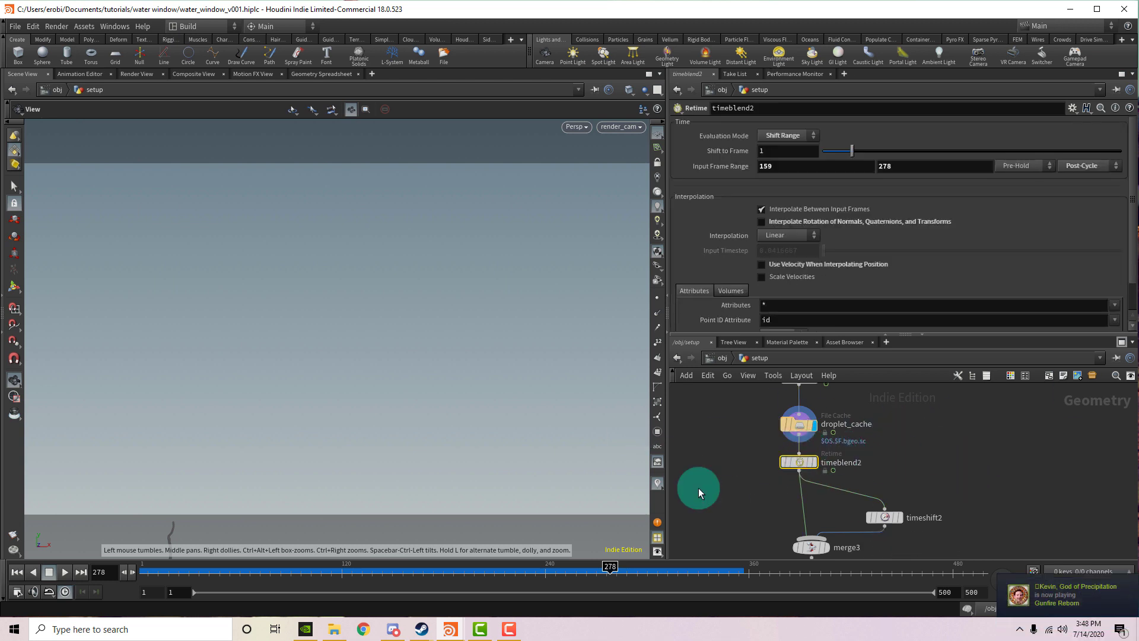
{"action": "left_click", "coordinate": [806, 463]}
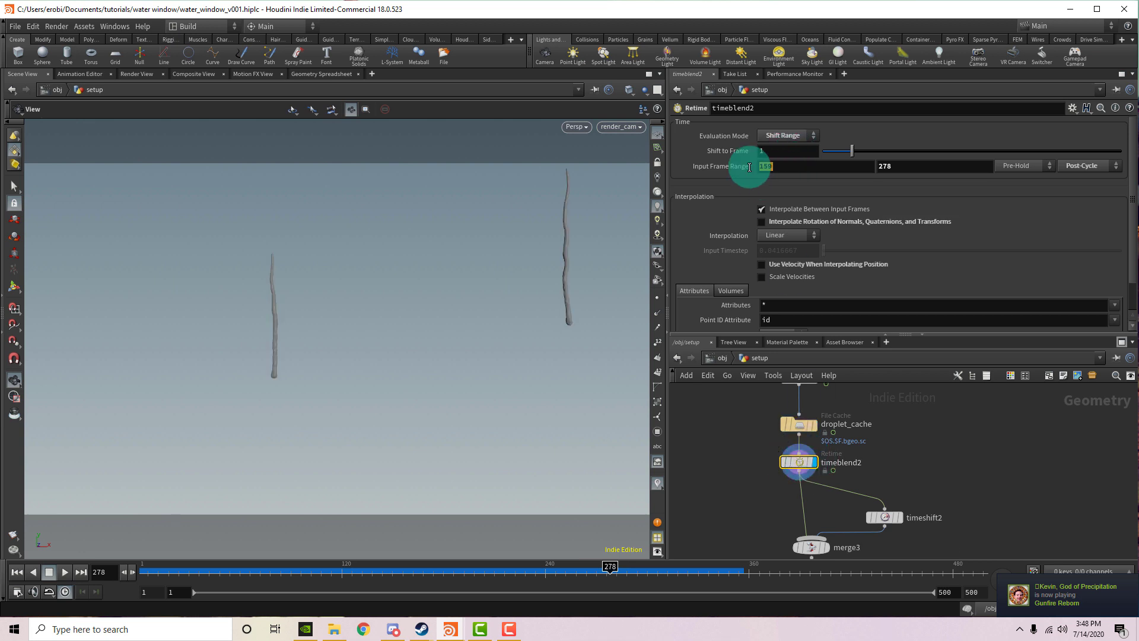
{"action": "double_click", "coordinate": [787, 167]}
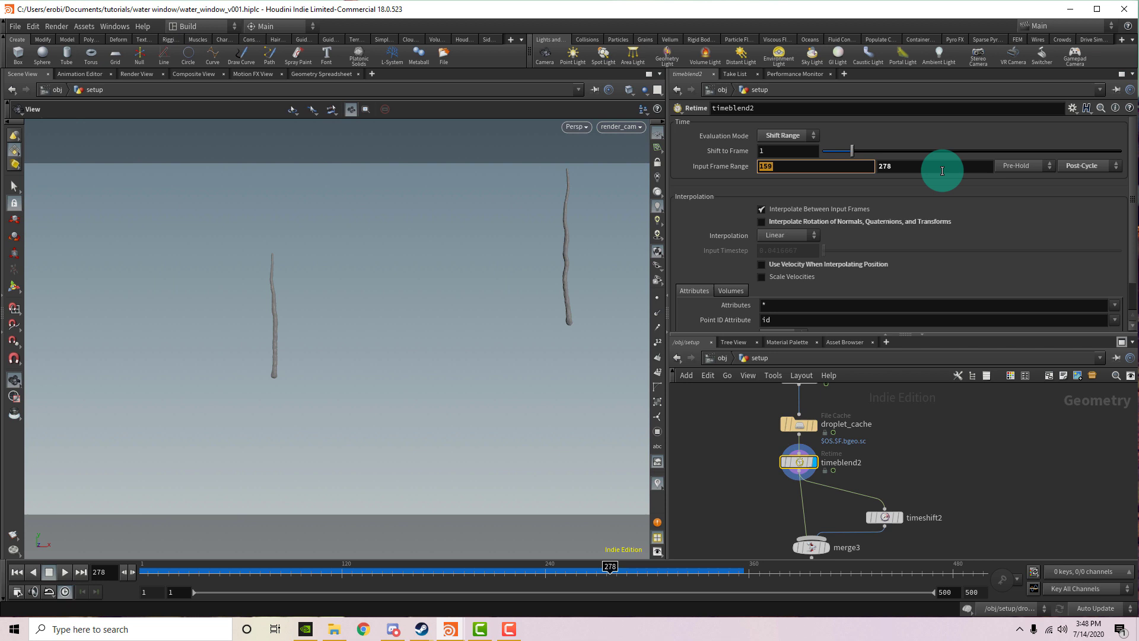
{"action": "left_click", "coordinate": [884, 165]}
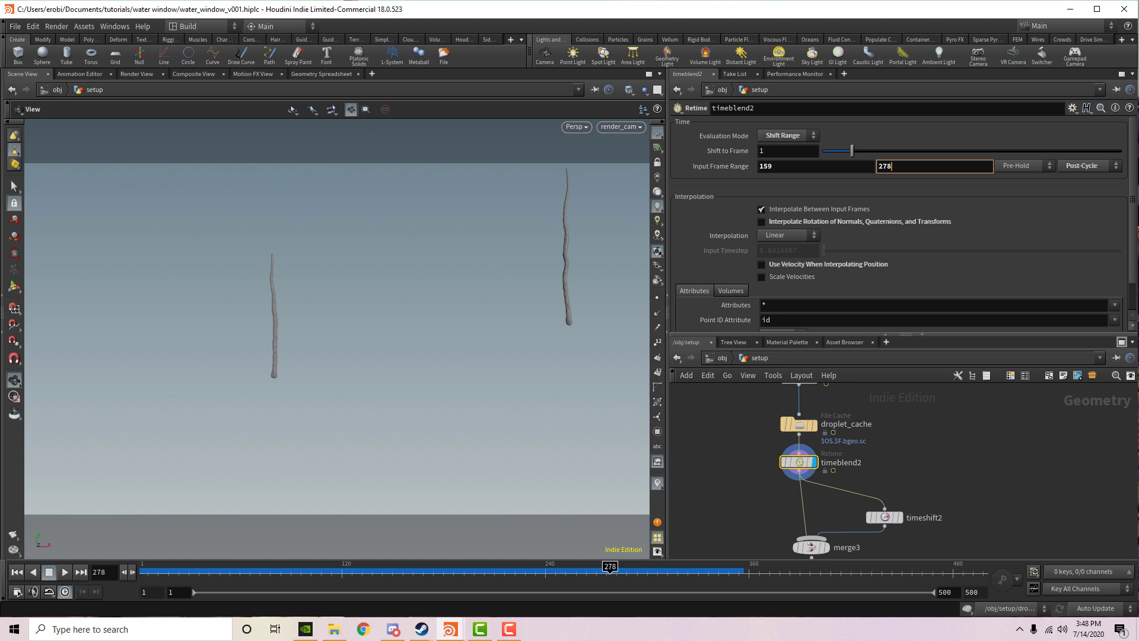
{"action": "key", "text": "Tab"}
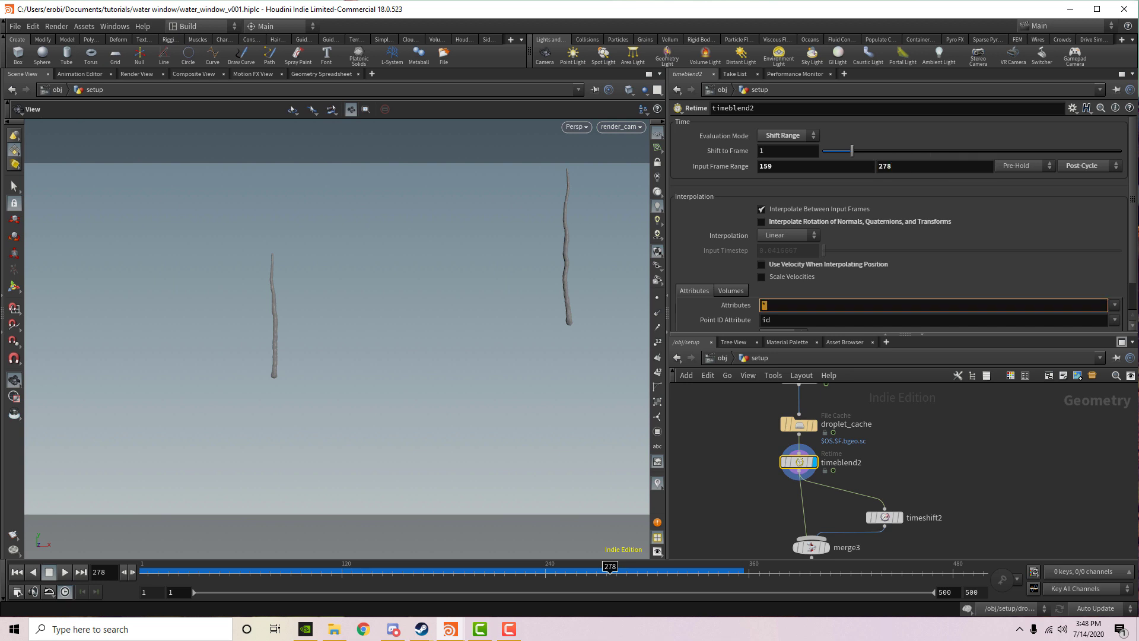
- Add a Merge node beside timeblend2, connect timeblend2 to it twice, and display the merge
{"action": "left_click", "coordinate": [922, 454]}
{"action": "key", "text": "Tab"}
{"action": "type", "text": "mer"}
{"action": "key", "text": "Return"}
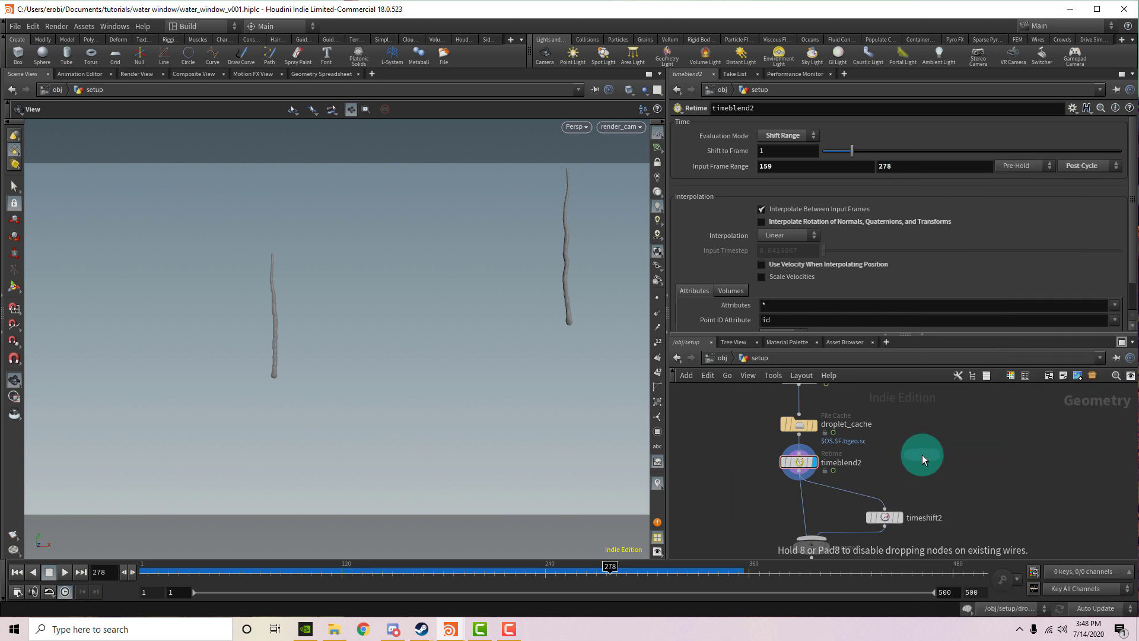
{"action": "left_click", "coordinate": [934, 460]}
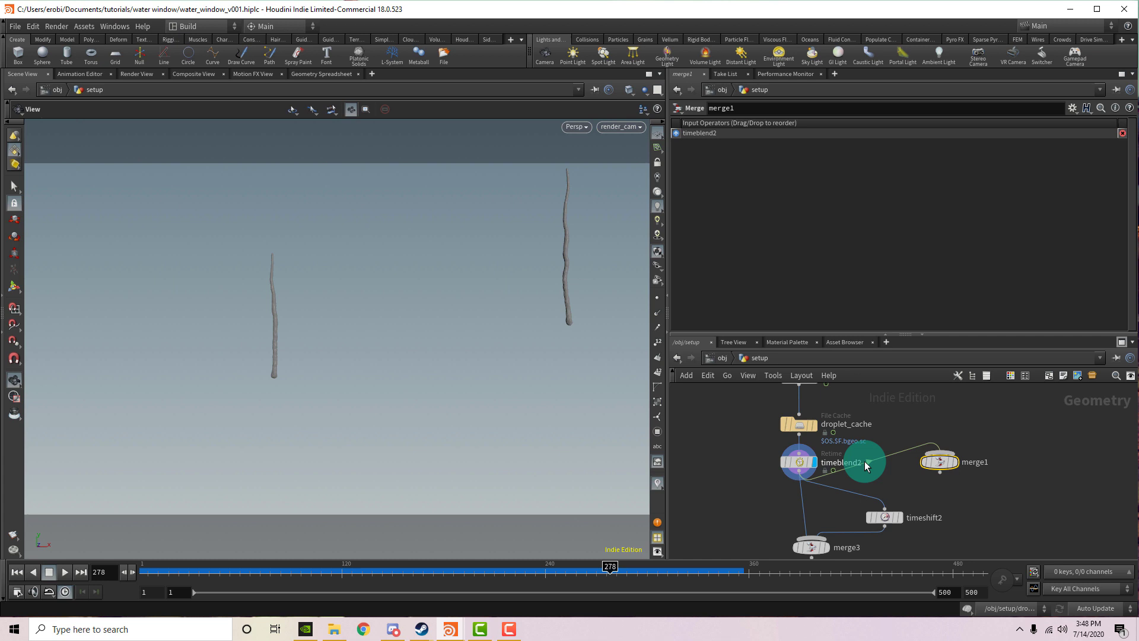
{"action": "left_click_drag", "start_coordinate": [945, 454], "coordinate": [948, 480]}
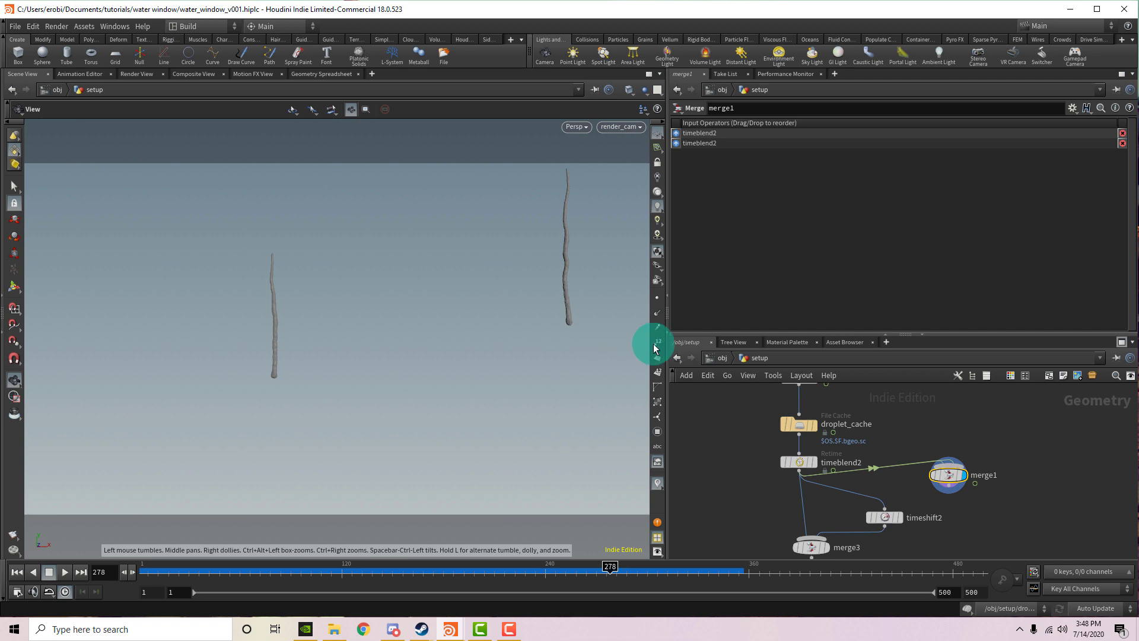
- Leave the camera view and scrub to frame 119 to check the drops at the loop's end
{"action": "left_click_drag", "start_coordinate": [415, 368], "coordinate": [421, 445]}
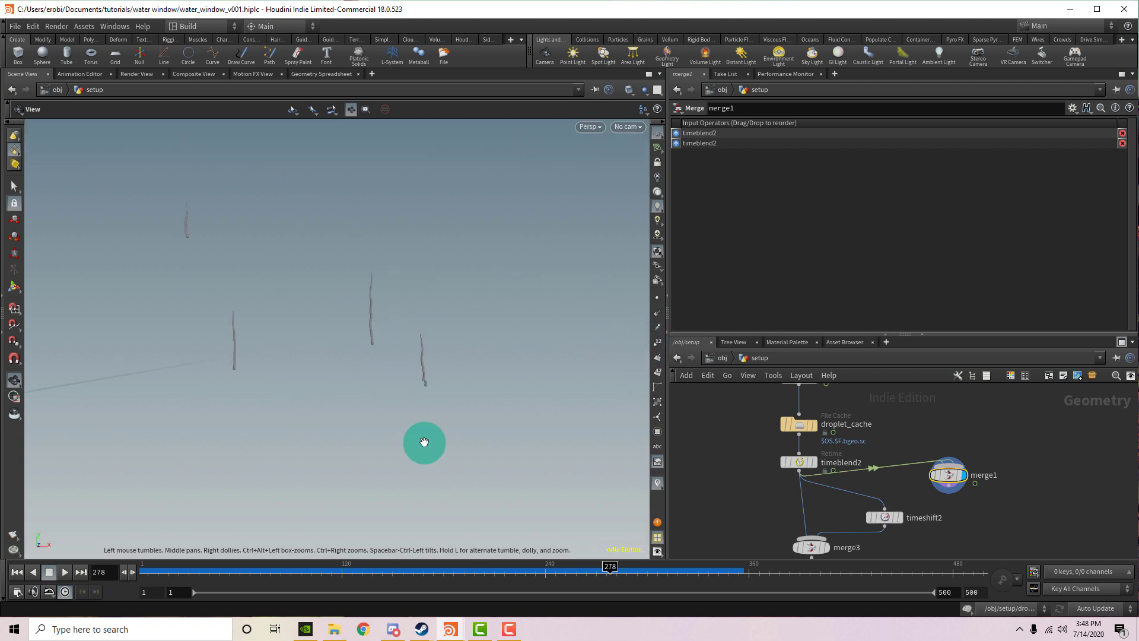
{"action": "left_click_drag", "start_coordinate": [255, 572], "coordinate": [339, 573]}
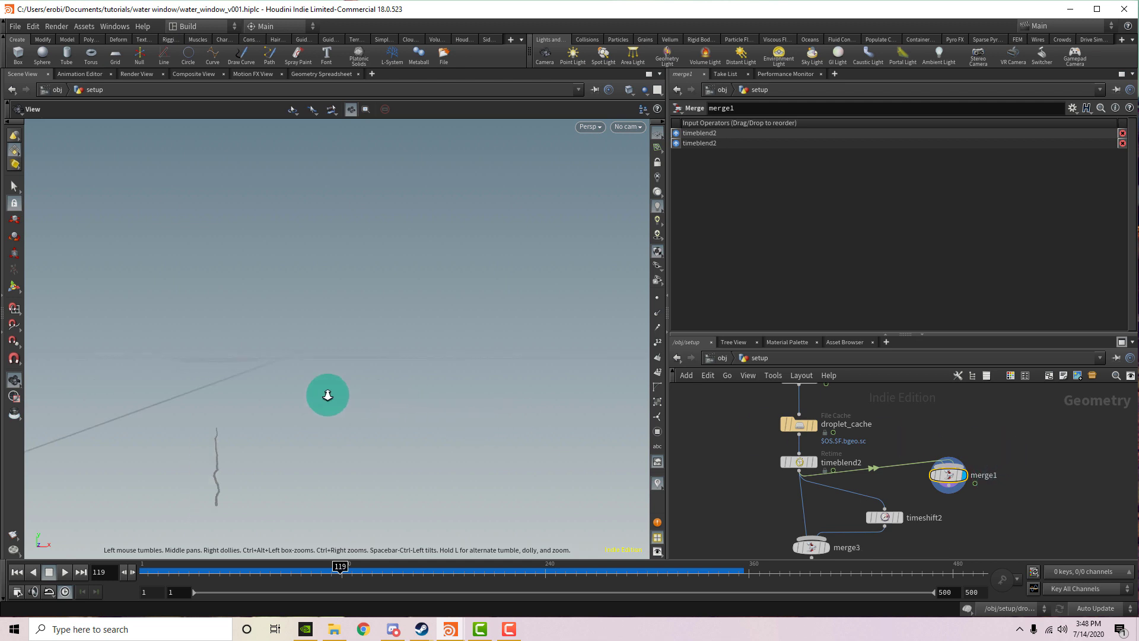
{"action": "left_click_drag", "start_coordinate": [326, 394], "coordinate": [376, 330]}
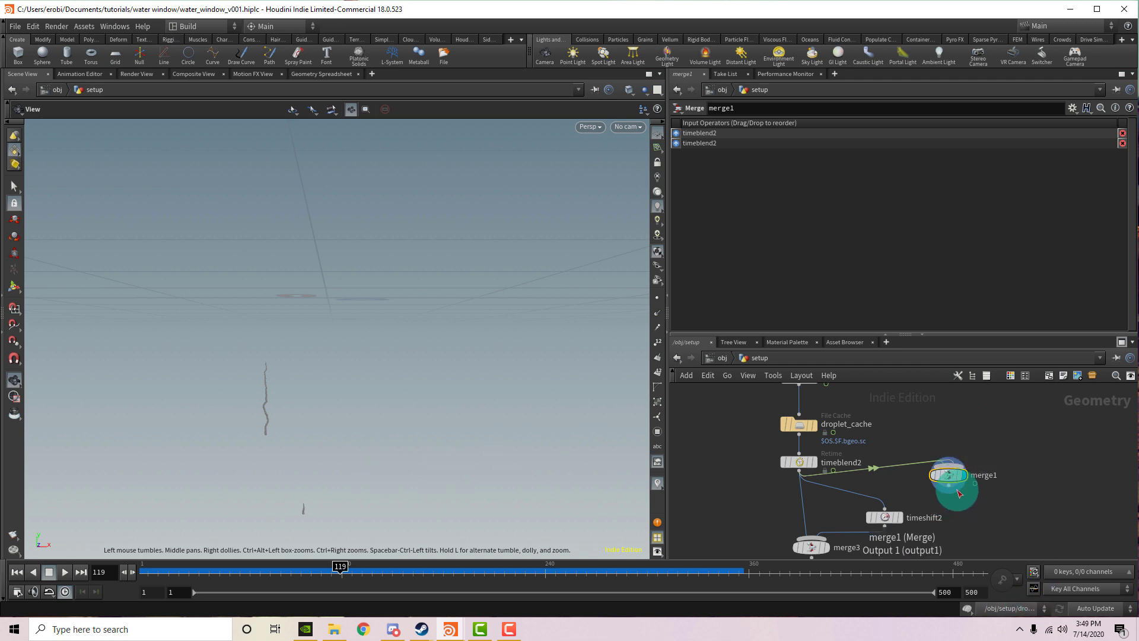
- Delete the merge1 test node
{"action": "key", "text": "Delete"}
{"action": "middle_click_drag", "start_coordinate": [959, 493], "coordinate": [968, 449]}
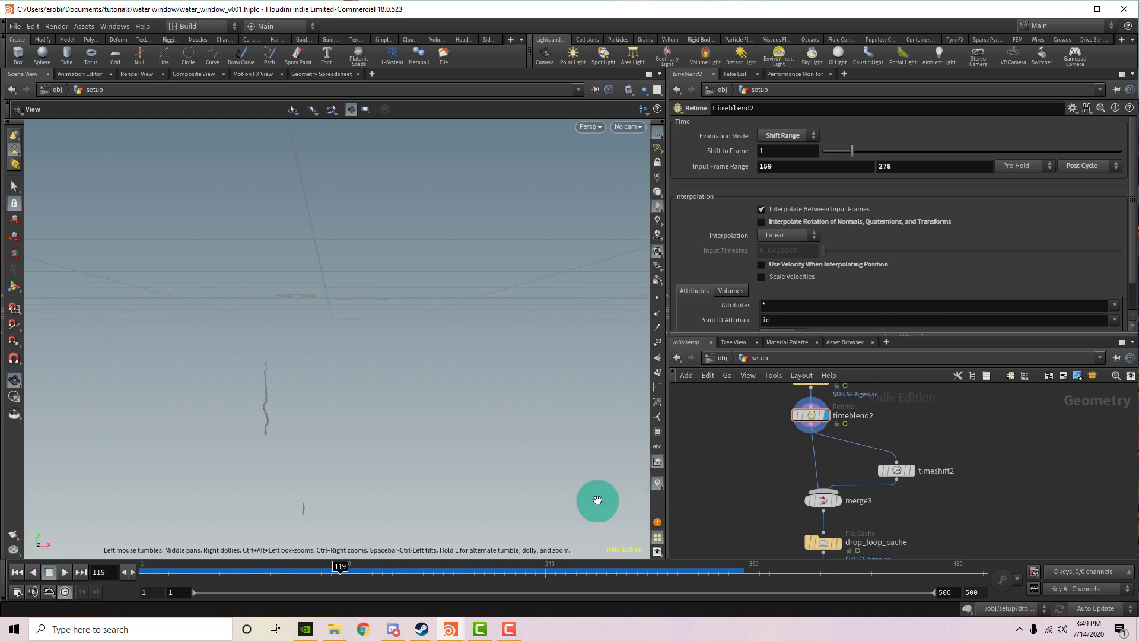
- Search Windows for the Calculator app and open it
{"action": "left_click", "coordinate": [130, 628]}
{"action": "type", "text": "calc"}
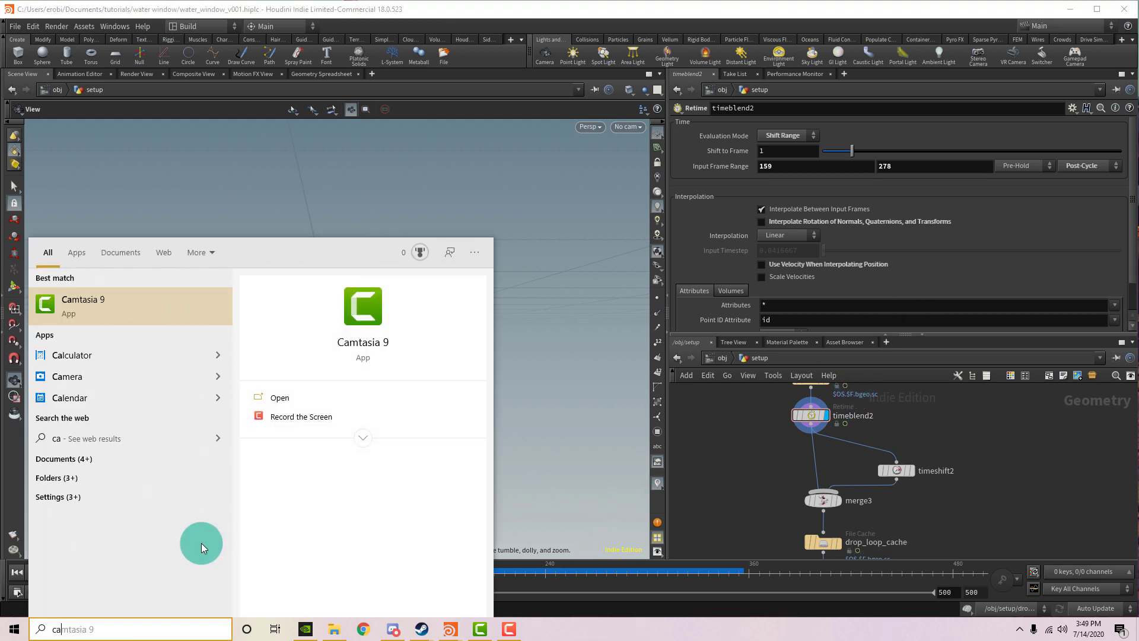
{"action": "key", "text": "Return"}
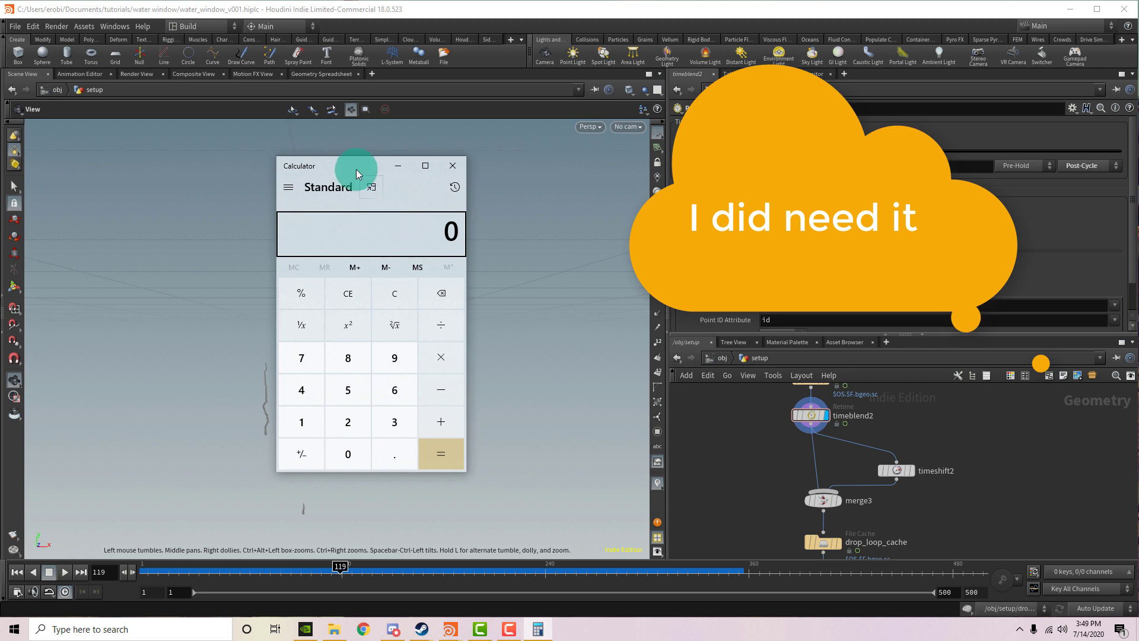
- Calculate 278 − 159, the length of timeblend2's input frame range, and close the calculator
{"action": "left_click_drag", "start_coordinate": [356, 169], "coordinate": [263, 152]}
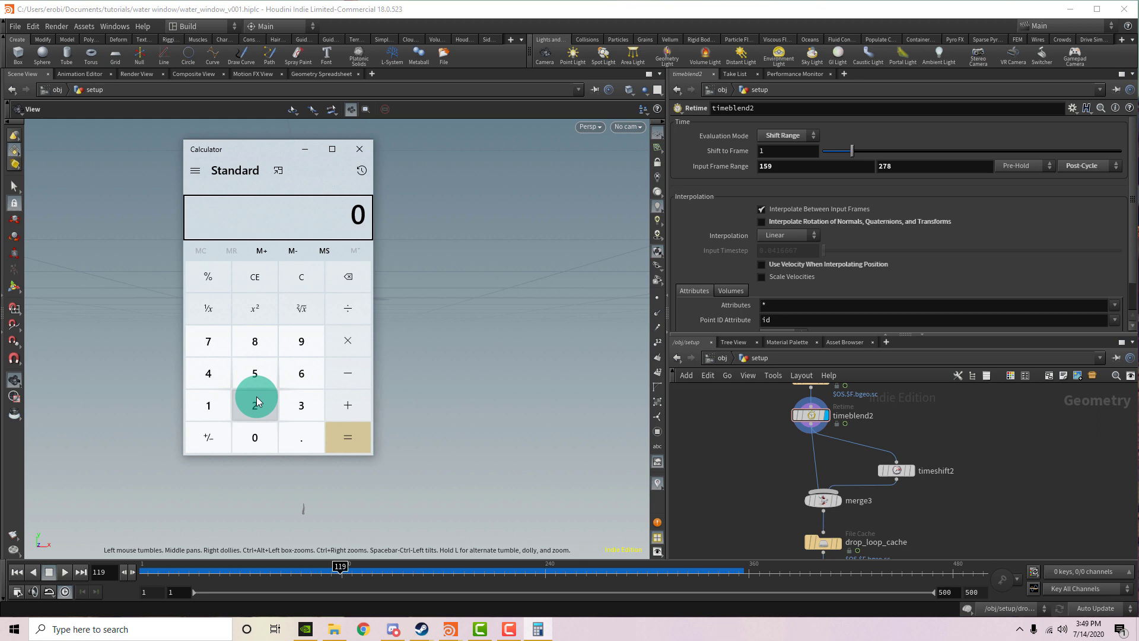
{"action": "left_click", "coordinate": [256, 396]}
{"action": "left_click", "coordinate": [223, 354]}
{"action": "left_click", "coordinate": [254, 341]}
{"action": "left_click", "coordinate": [931, 220]}
{"action": "double_click", "coordinate": [889, 160]}
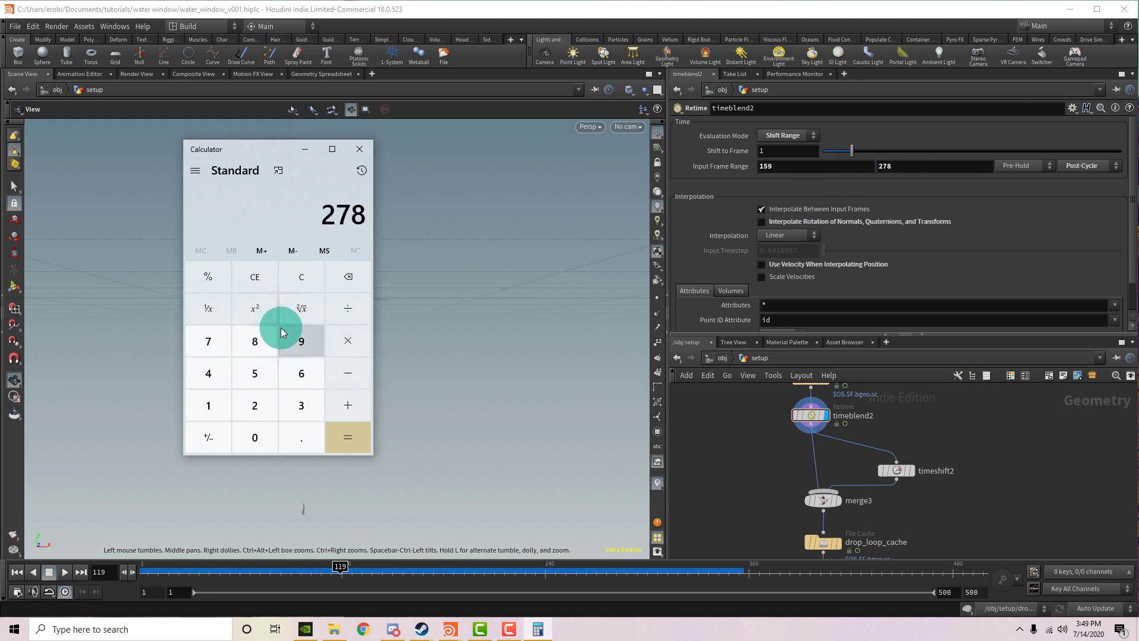
{"action": "left_click", "coordinate": [361, 370]}
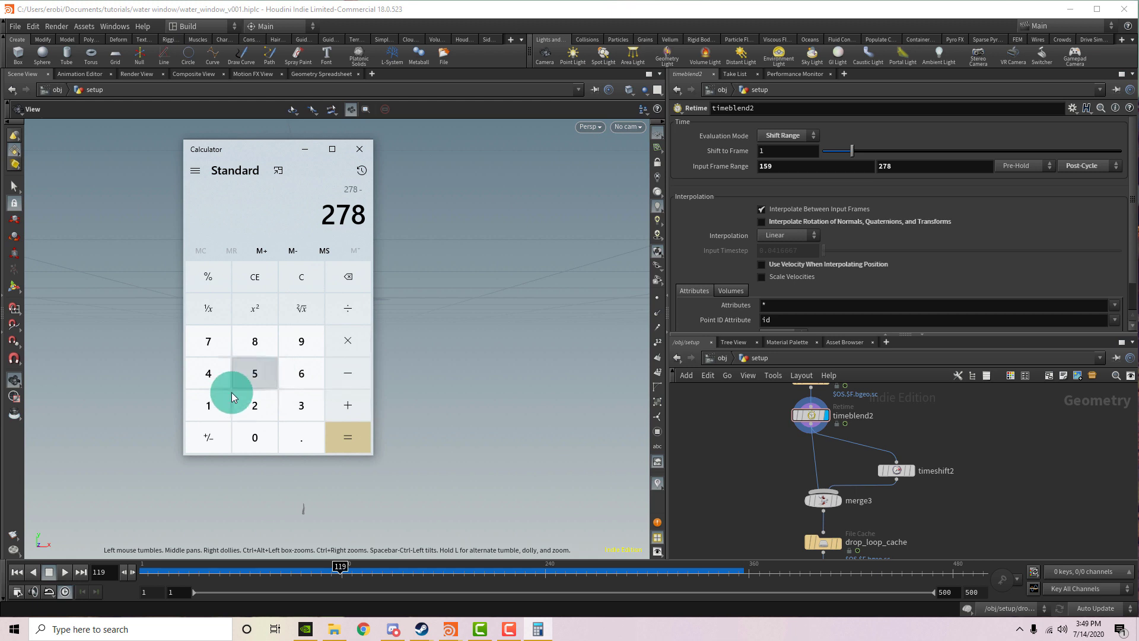
{"action": "left_click", "coordinate": [211, 403]}
{"action": "left_click", "coordinate": [254, 376]}
{"action": "left_click", "coordinate": [299, 344]}
{"action": "left_click", "coordinate": [356, 433]}
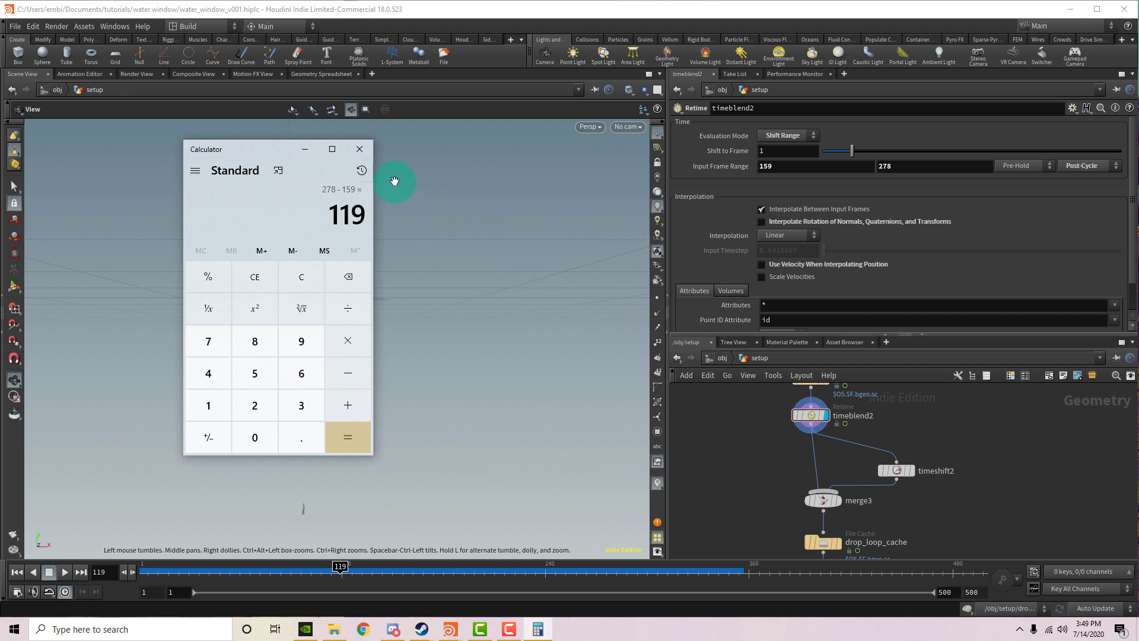
{"action": "left_click", "coordinate": [360, 148]}
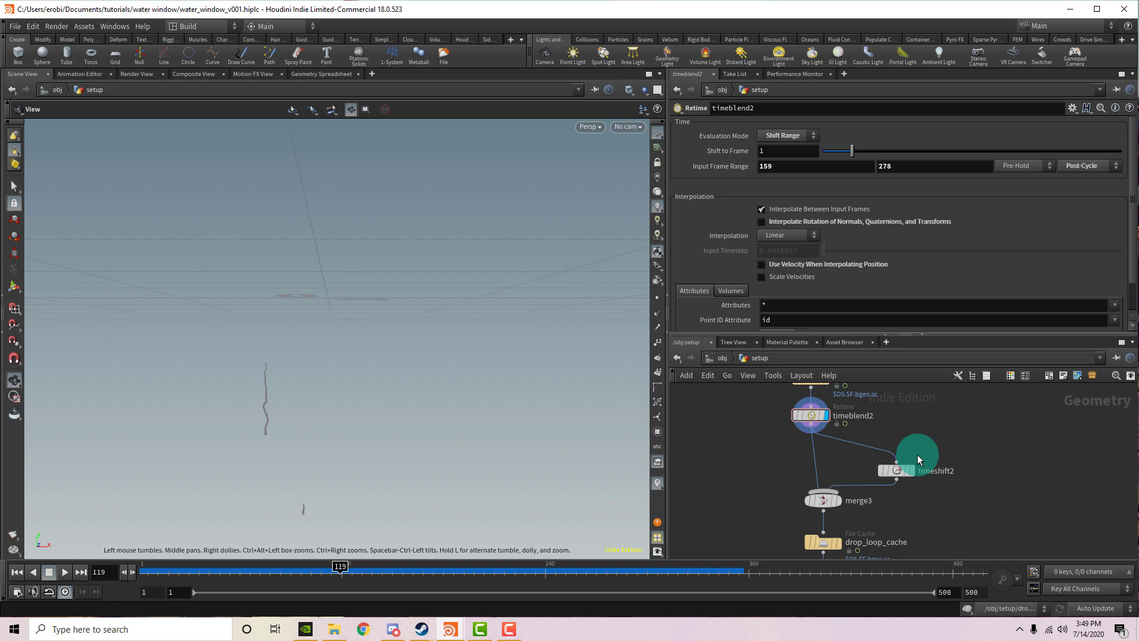
- Move timeshift2 slightly closer to timeblend2 and show its frame offset expression
{"action": "mouse_move", "coordinate": [903, 468]}
{"action": "left_click_drag", "start_coordinate": [902, 468], "coordinate": [890, 457]}
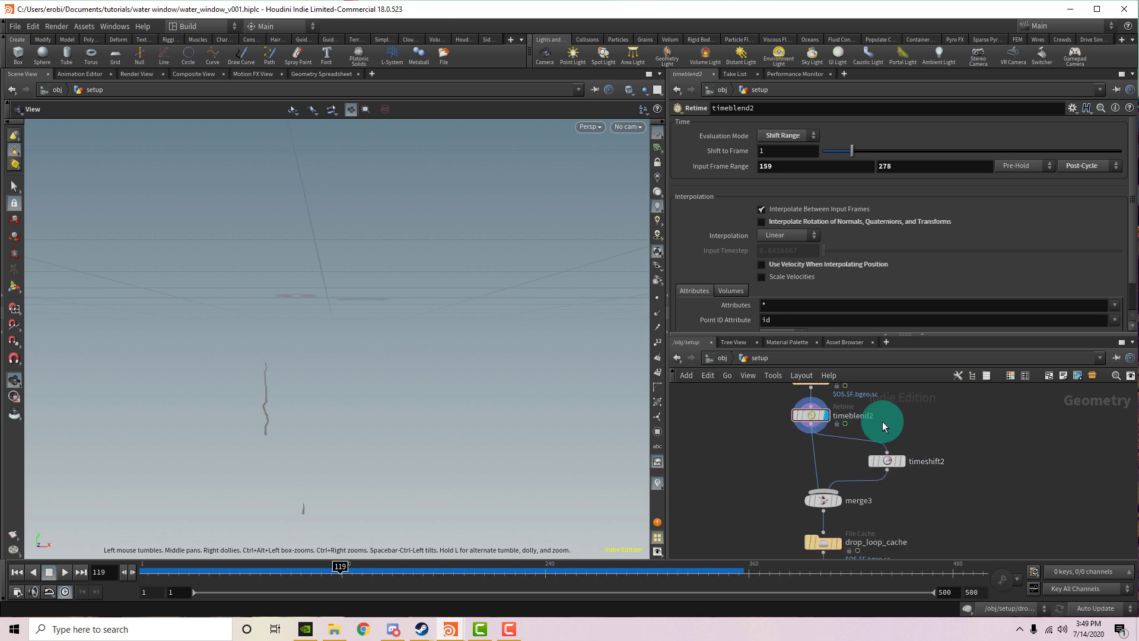
{"action": "left_click", "coordinate": [890, 458]}
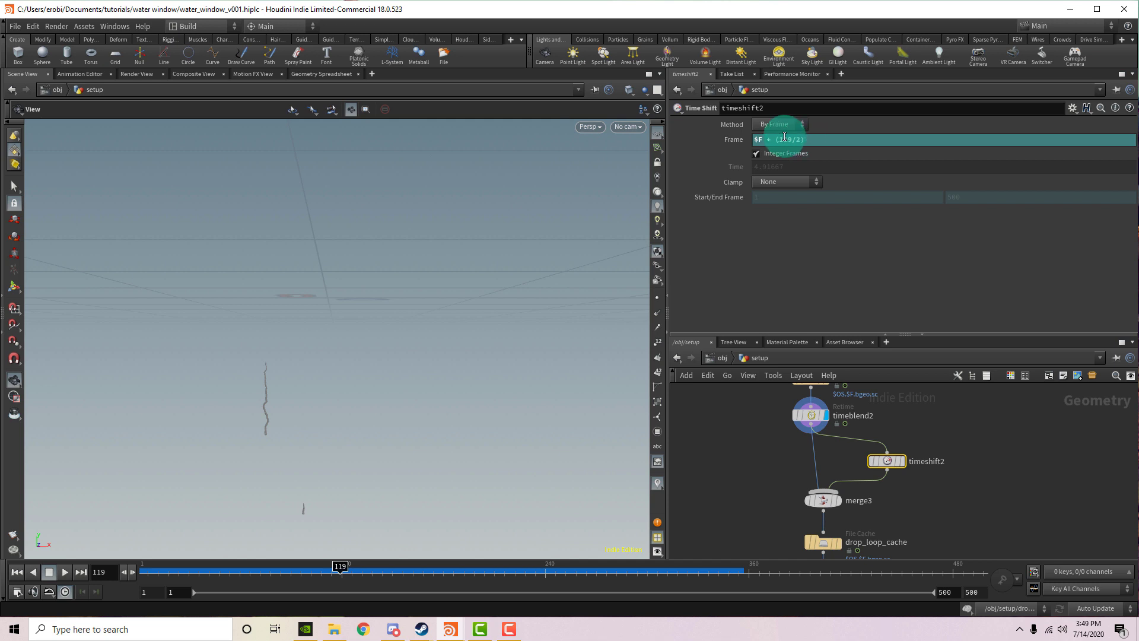
- Display merge3 through render_cam and compare the drops at the start of the loop and at frame 61
{"action": "left_click", "coordinate": [838, 503]}
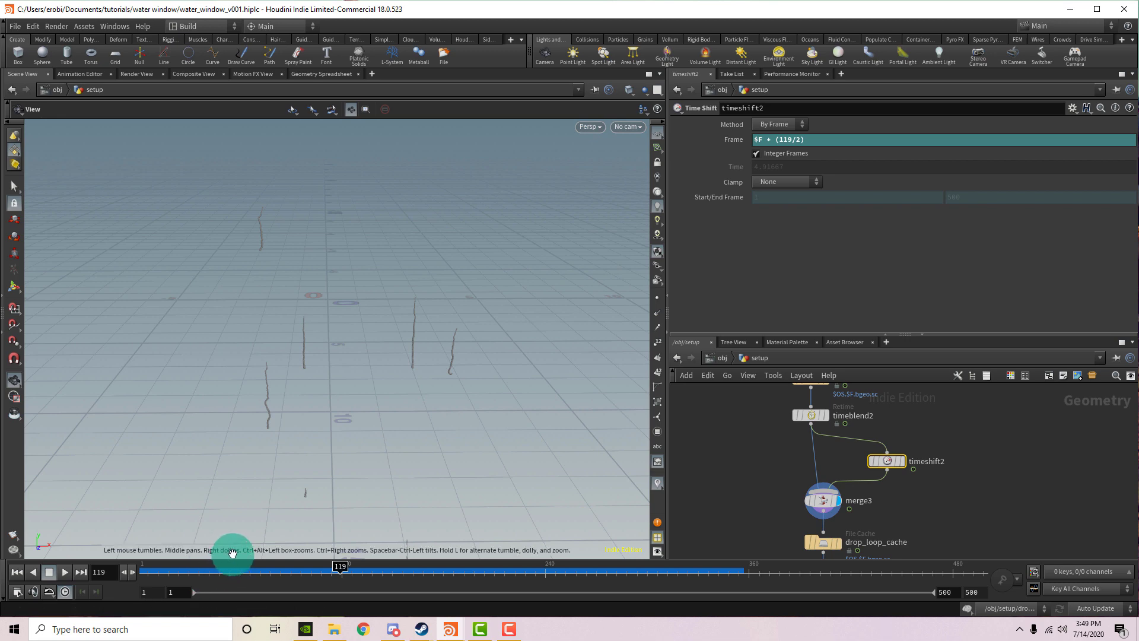
{"action": "left_click", "coordinate": [635, 131]}
{"action": "left_click", "coordinate": [644, 138]}
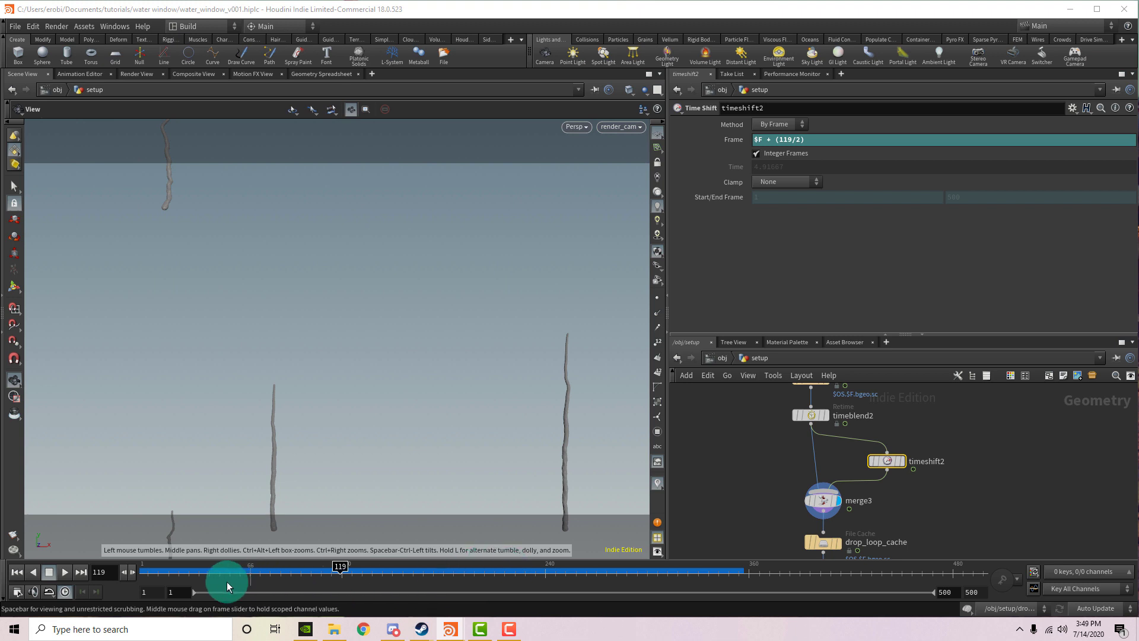
{"action": "left_click", "coordinate": [142, 579]}
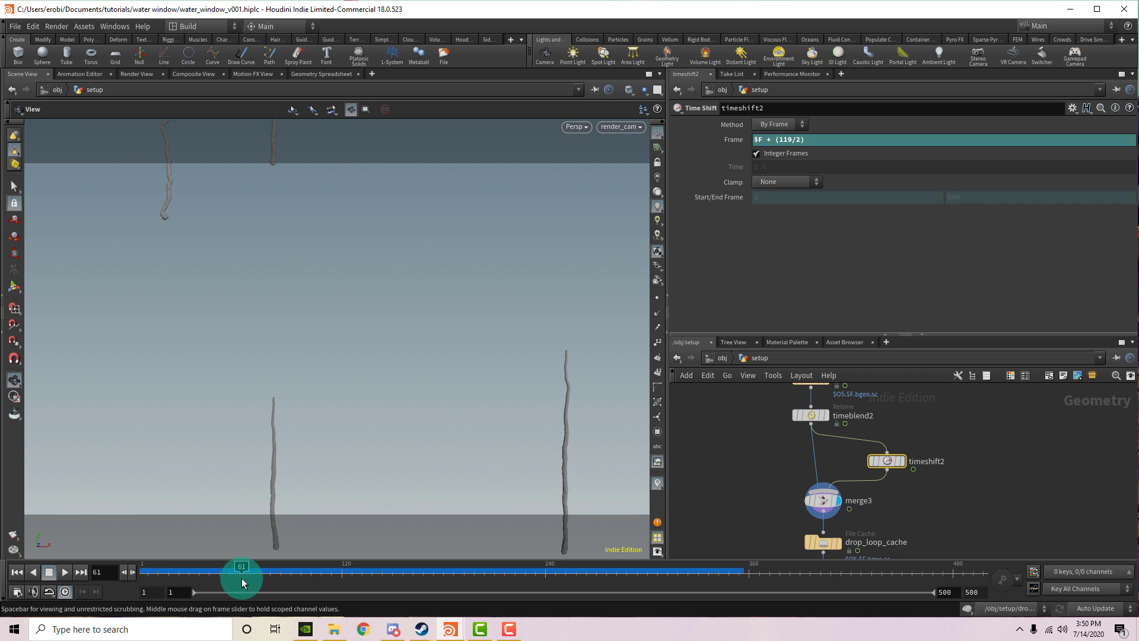
{"action": "left_click", "coordinate": [141, 570]}
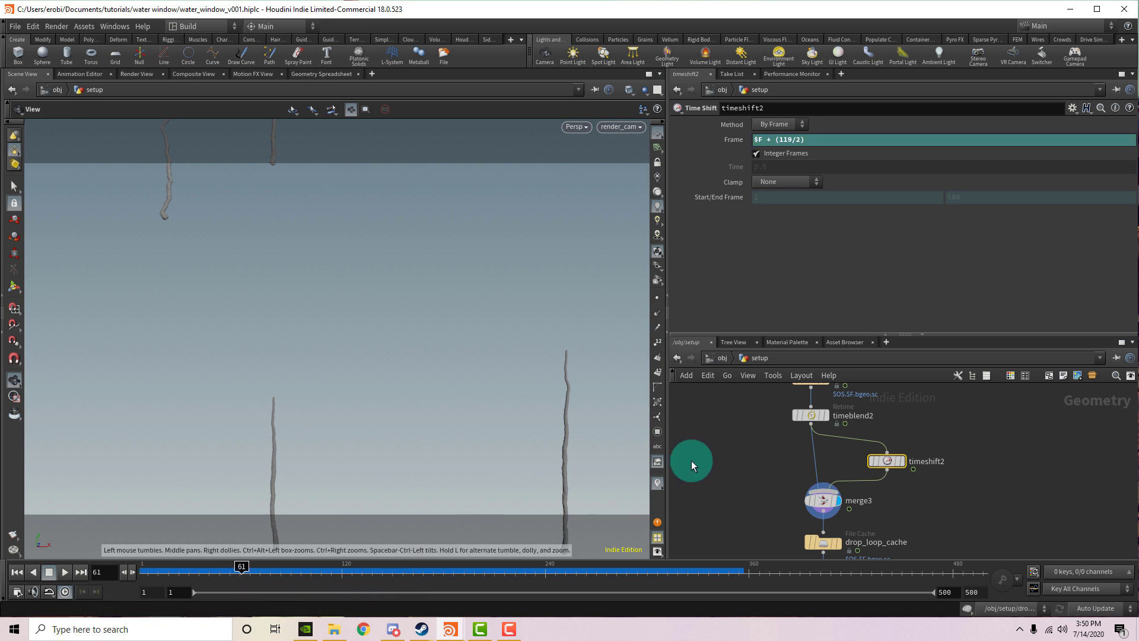
- Set the end of the playback range to 60 and go to frame 60
{"action": "left_click_drag", "start_coordinate": [958, 592], "coordinate": [927, 594]}
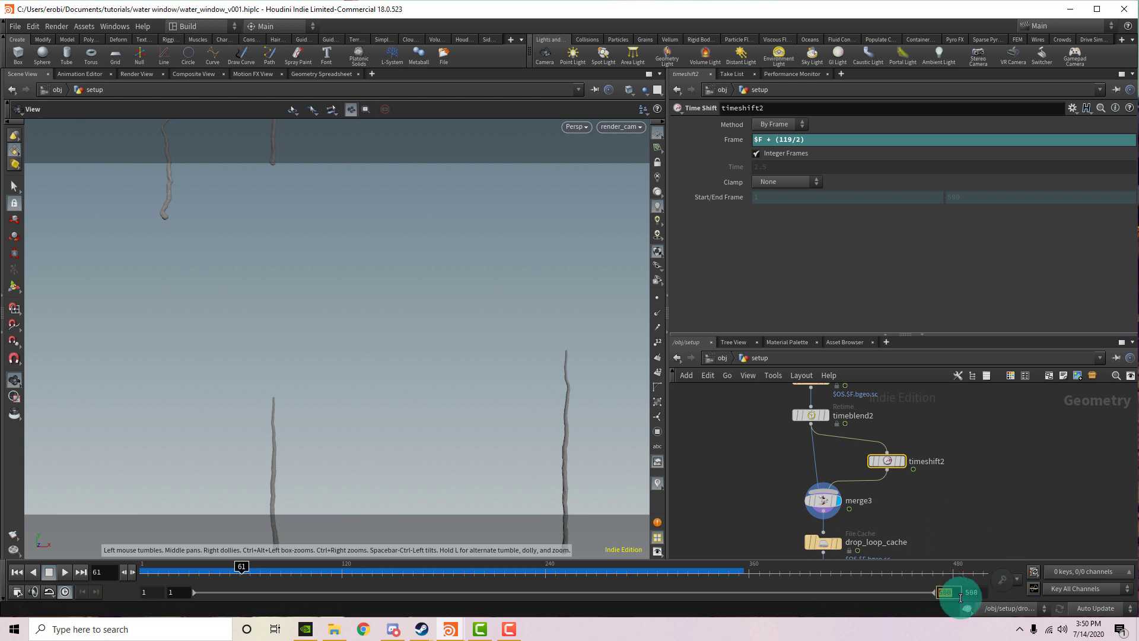
{"action": "left_click_drag", "start_coordinate": [961, 595], "coordinate": [935, 599]}
{"action": "type", "text": "60"}
{"action": "key", "text": "Return"}
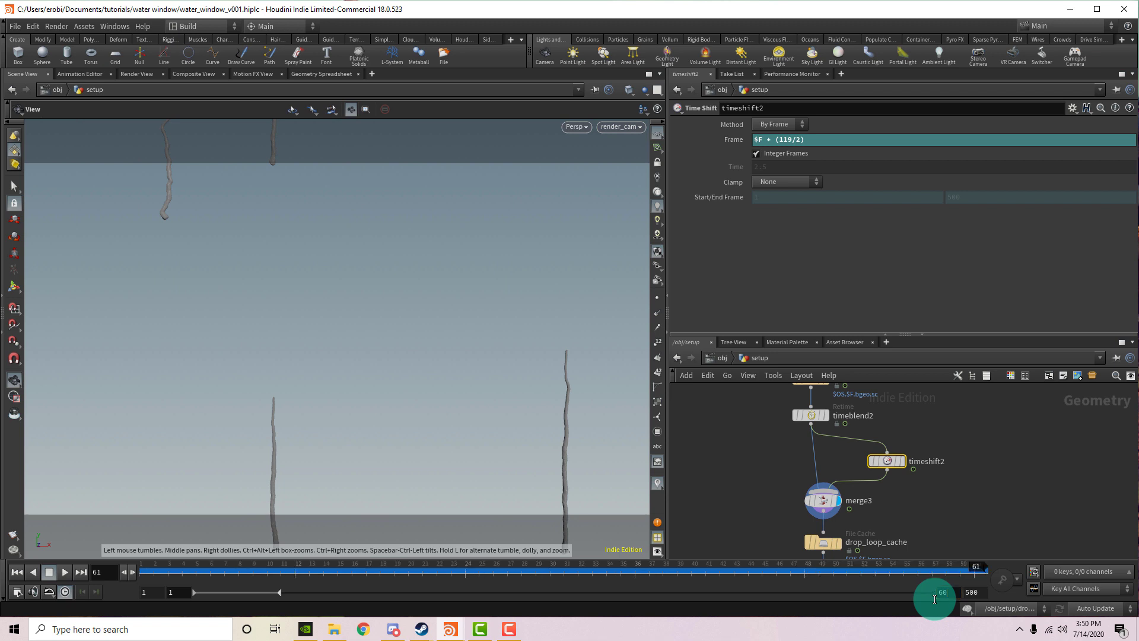
{"action": "left_click", "coordinate": [979, 571]}
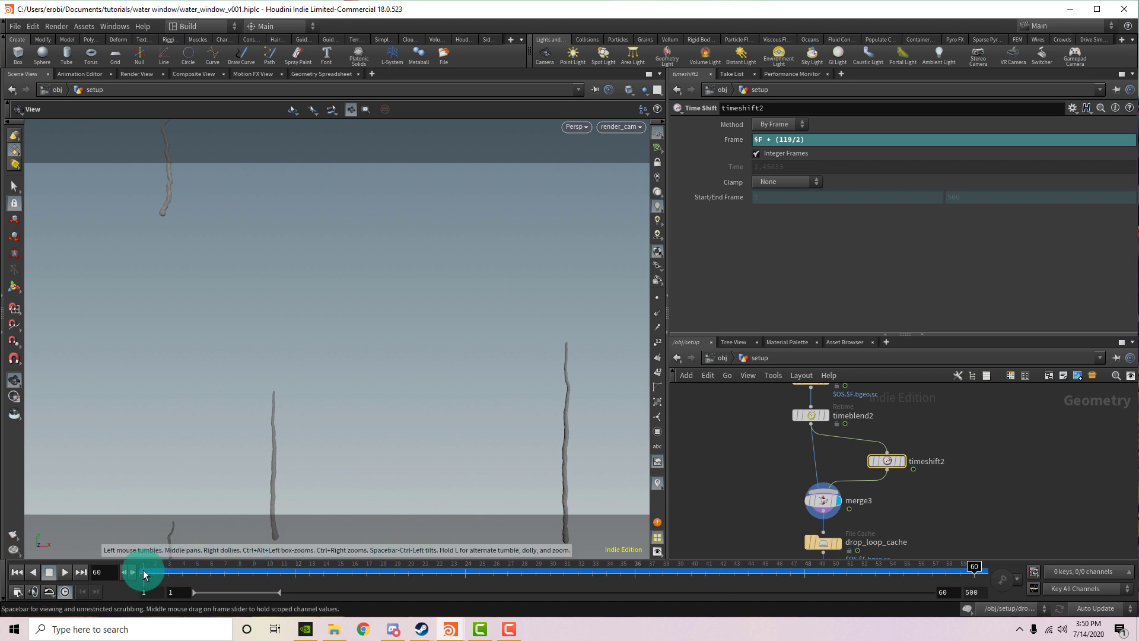
- Render a flipbook of the render_cam view up to frame 60, watch the loop in MPlay, and close it
{"action": "left_click", "coordinate": [13, 535]}
{"action": "left_click", "coordinate": [33, 543]}
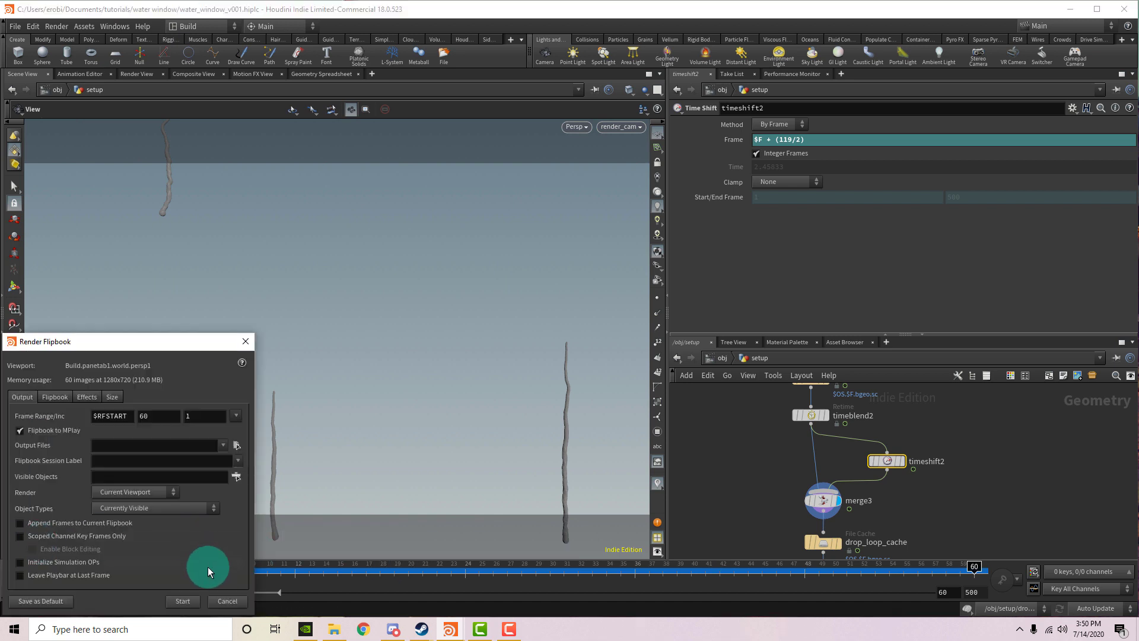
{"action": "left_click", "coordinate": [174, 600]}
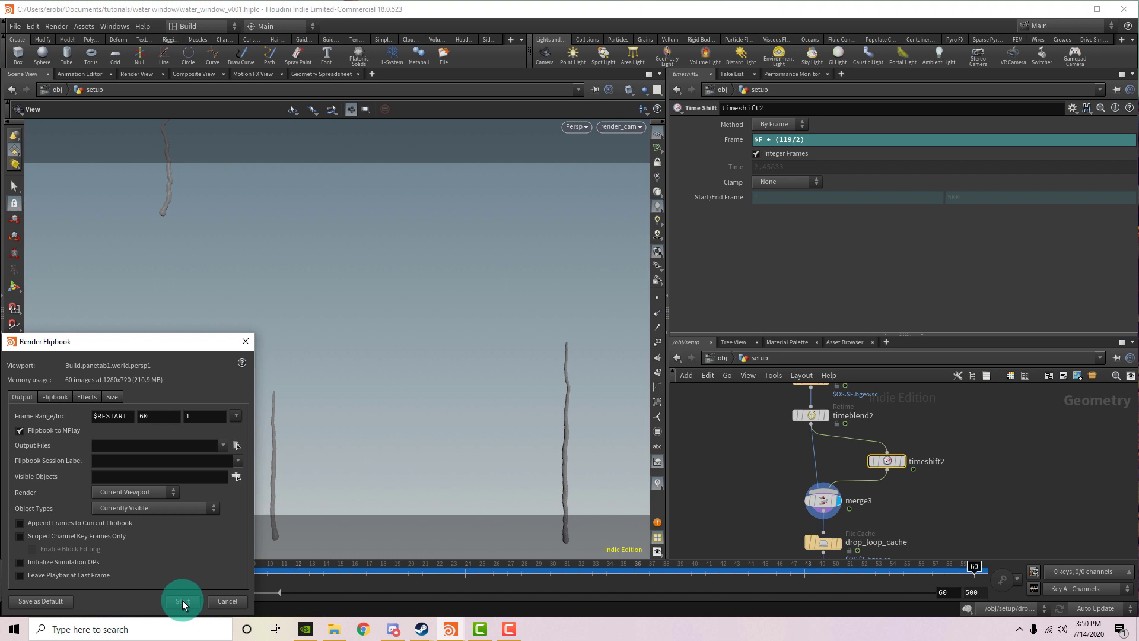
{"action": "left_click", "coordinate": [64, 500]}
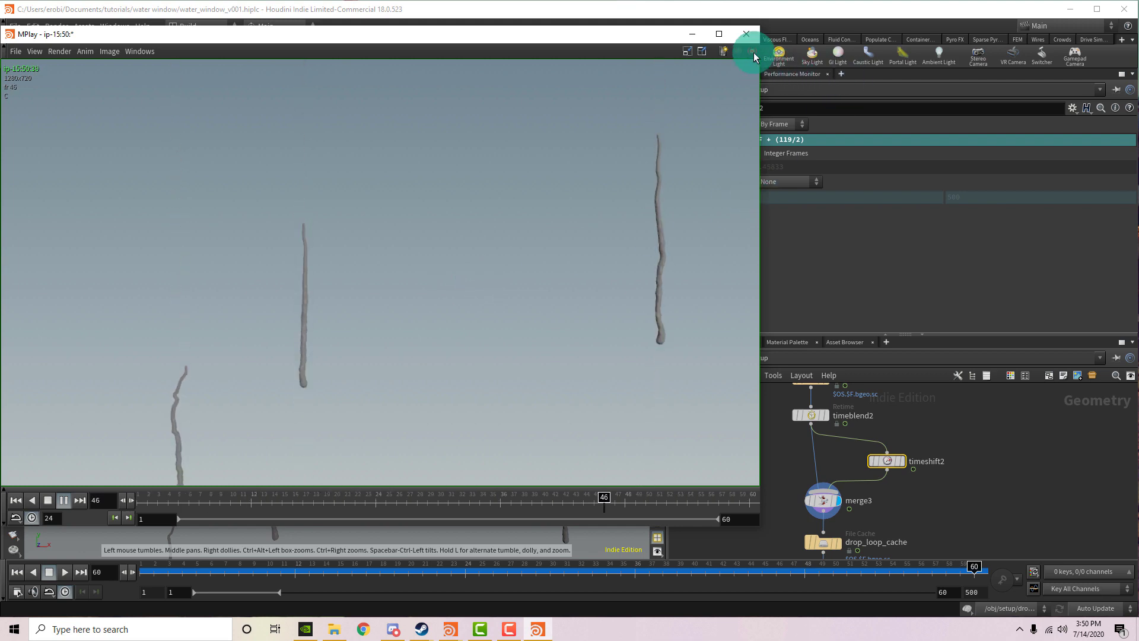
{"action": "left_click", "coordinate": [744, 34]}
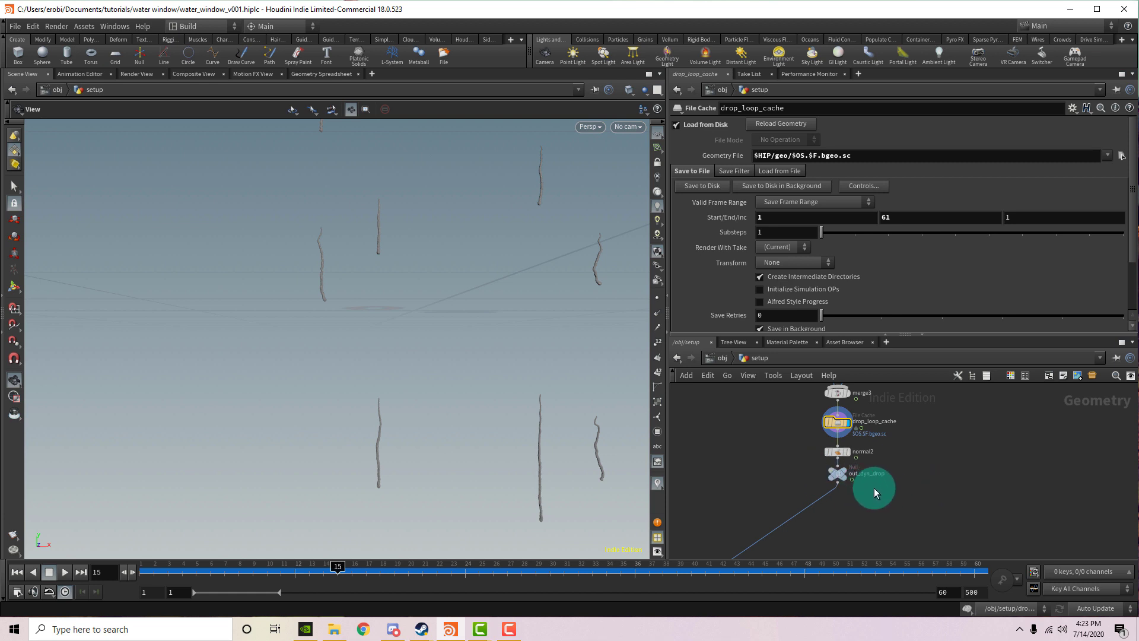
- Find the drop_static_source grid in the network, display it, and show its parameters
{"action": "scroll", "coordinate": [878, 474], "scroll_direction": "up", "scroll_amount": 3}
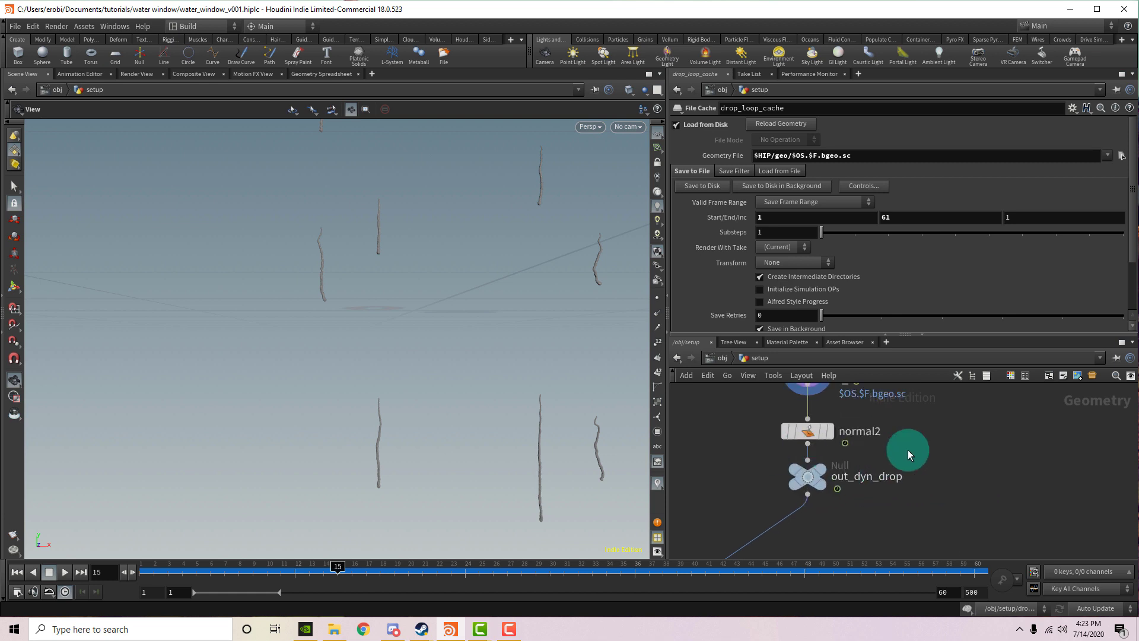
{"action": "scroll", "coordinate": [902, 458], "scroll_direction": "down", "scroll_amount": 3}
{"action": "scroll", "coordinate": [872, 504], "scroll_direction": "down", "scroll_amount": 6}
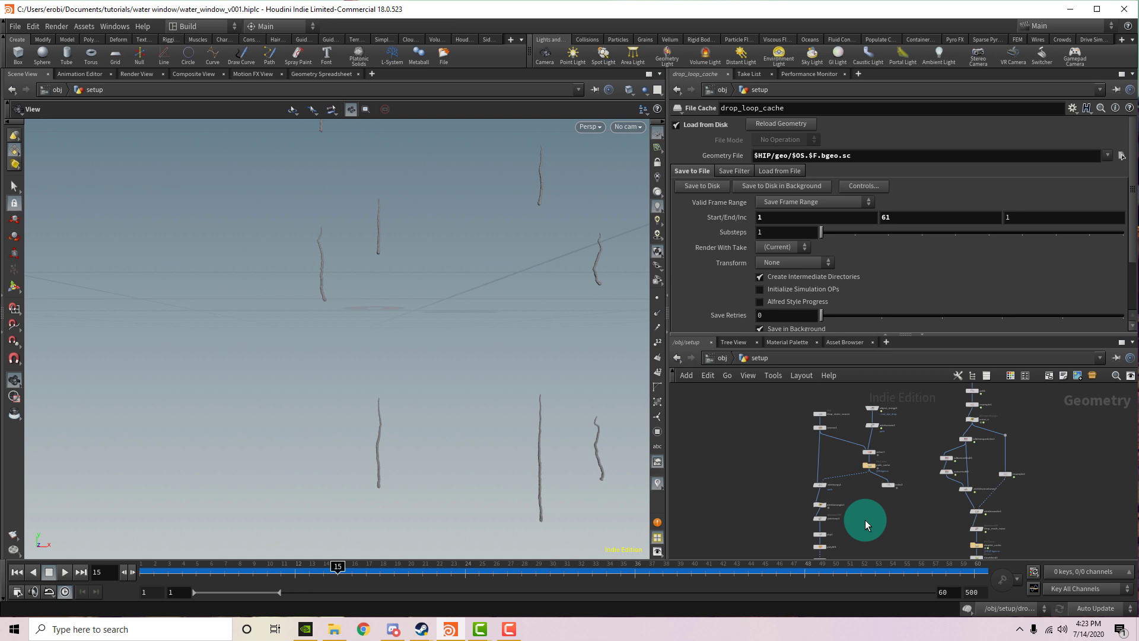
{"action": "scroll", "coordinate": [831, 415], "scroll_direction": "up", "scroll_amount": 4}
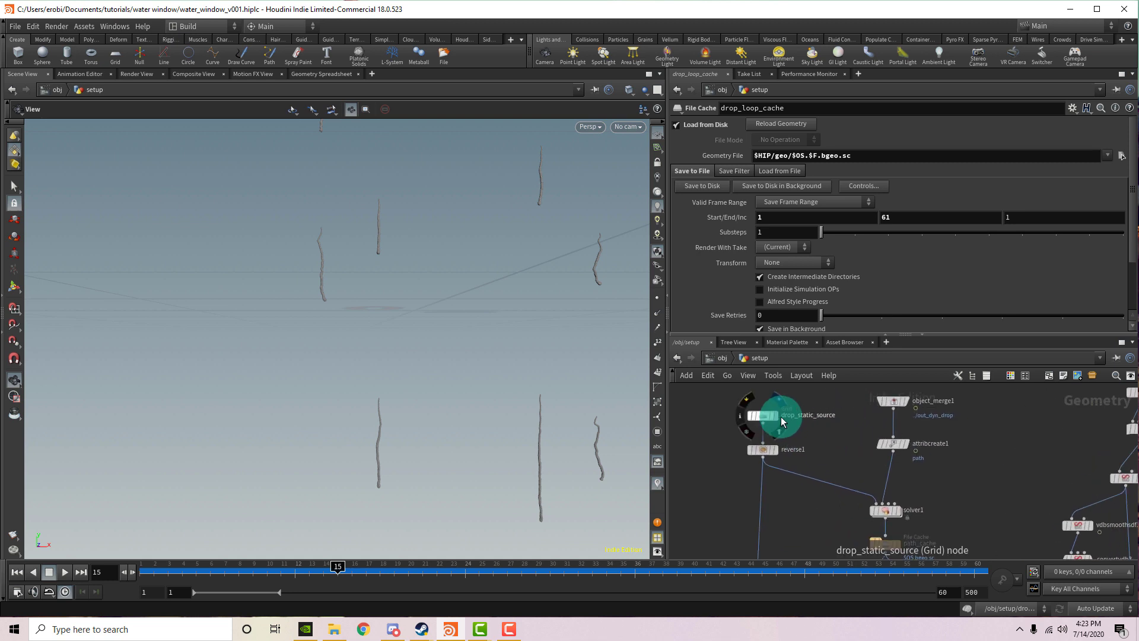
{"action": "left_click", "coordinate": [777, 415]}
{"action": "left_click", "coordinate": [759, 415]}
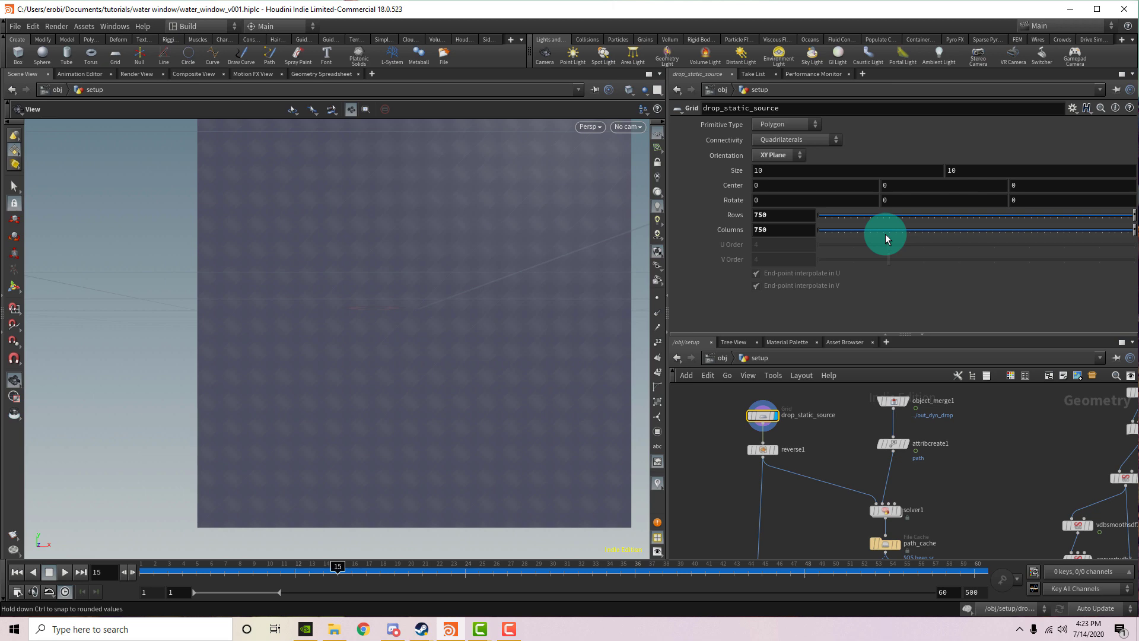
- Display object_merge1 and attribcreate1 in turn and review how the drops are imported and given the path attribute
{"action": "middle_click_drag", "start_coordinate": [949, 459], "coordinate": [927, 471]}
{"action": "scroll", "coordinate": [928, 472], "scroll_direction": "down", "scroll_amount": 1}
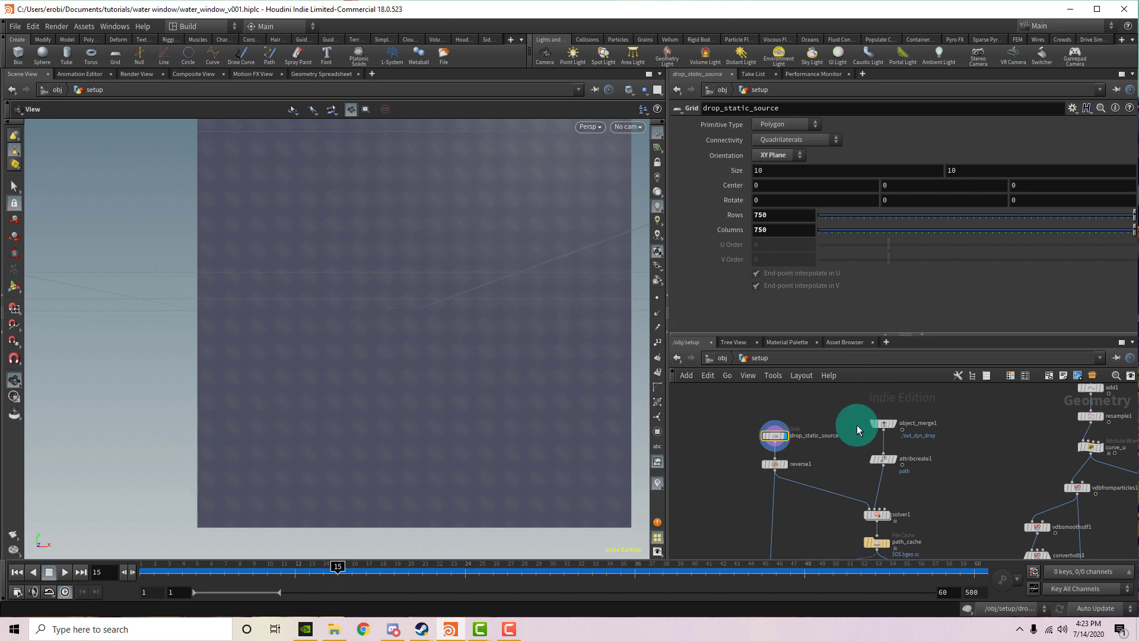
{"action": "middle_click_drag", "start_coordinate": [885, 441], "coordinate": [848, 425]}
{"action": "scroll", "coordinate": [848, 425], "scroll_direction": "up", "scroll_amount": 2}
{"action": "left_click", "coordinate": [861, 406]}
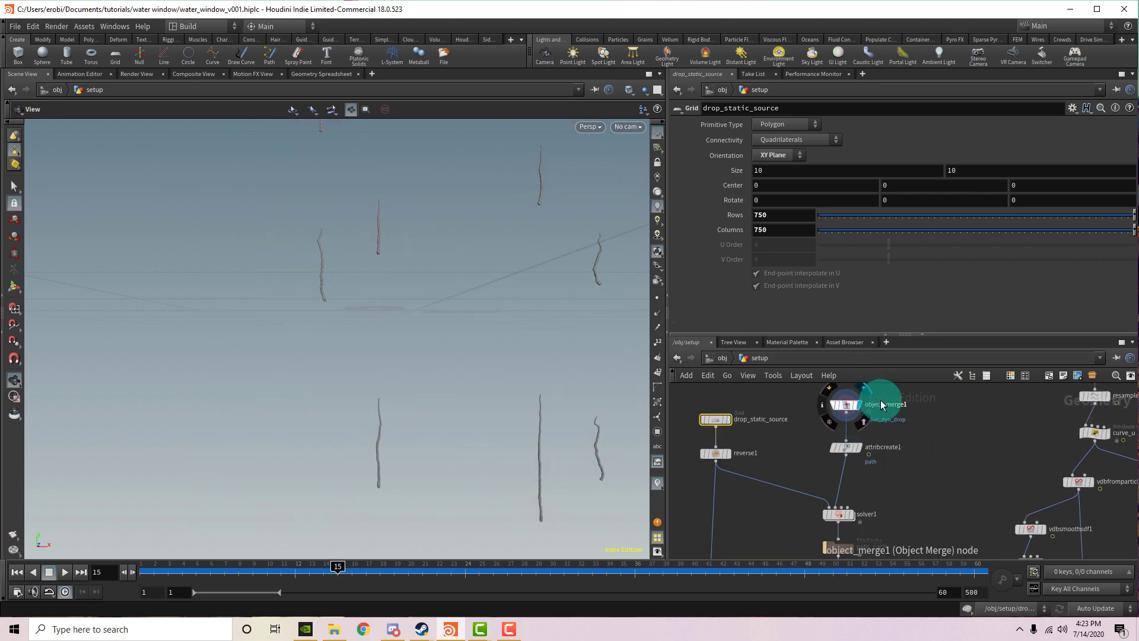
{"action": "left_click", "coordinate": [845, 405]}
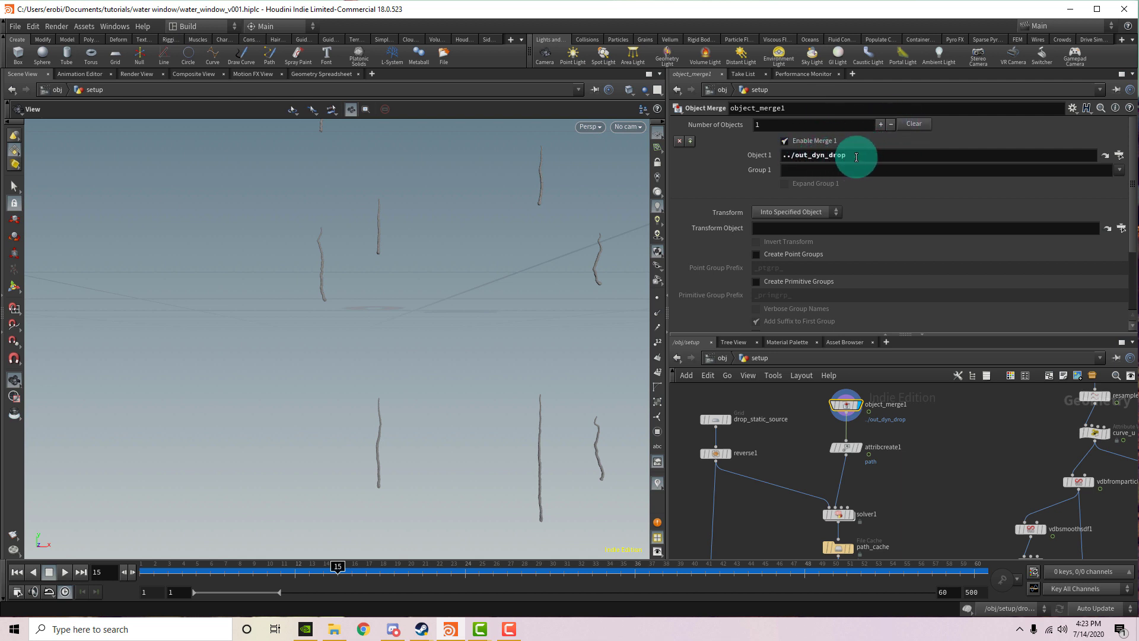
{"action": "left_click", "coordinate": [859, 451]}
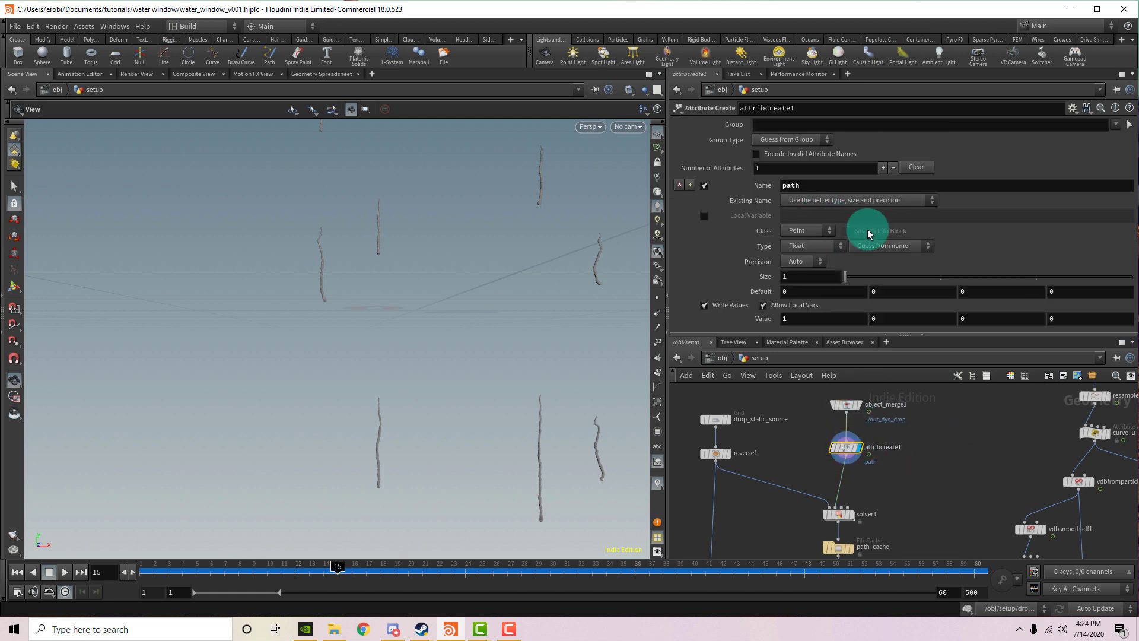
- Display the reversed grid from reverse1 and open the network inside solver1
{"action": "scroll", "coordinate": [839, 515], "scroll_direction": "up", "scroll_amount": 2}
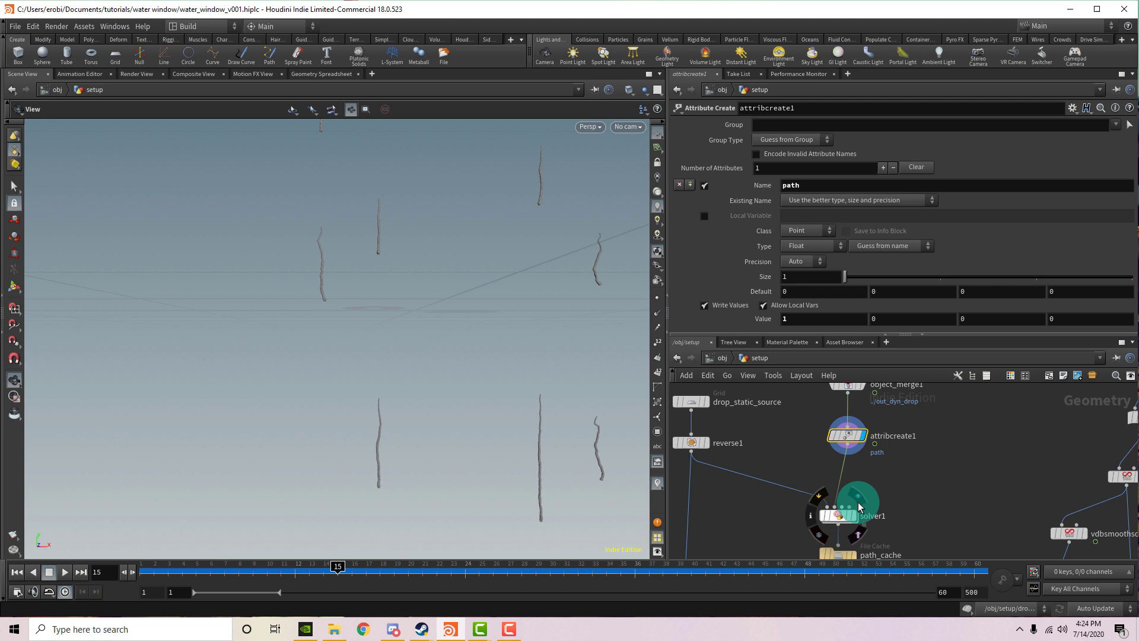
{"action": "mouse_move", "coordinate": [843, 518]}
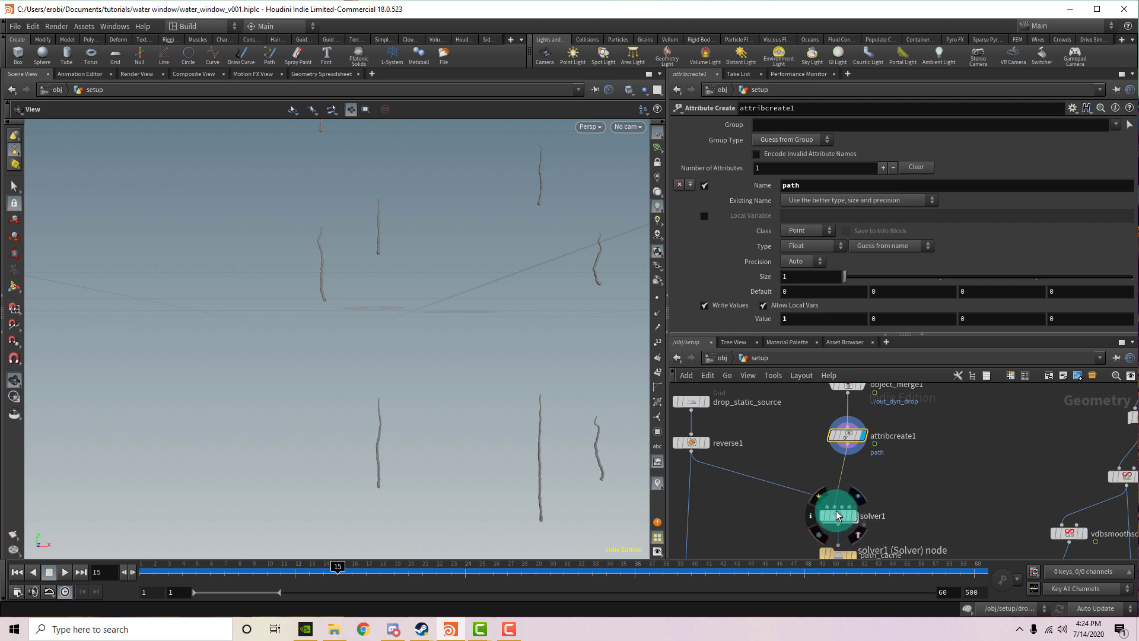
{"action": "left_click", "coordinate": [706, 443]}
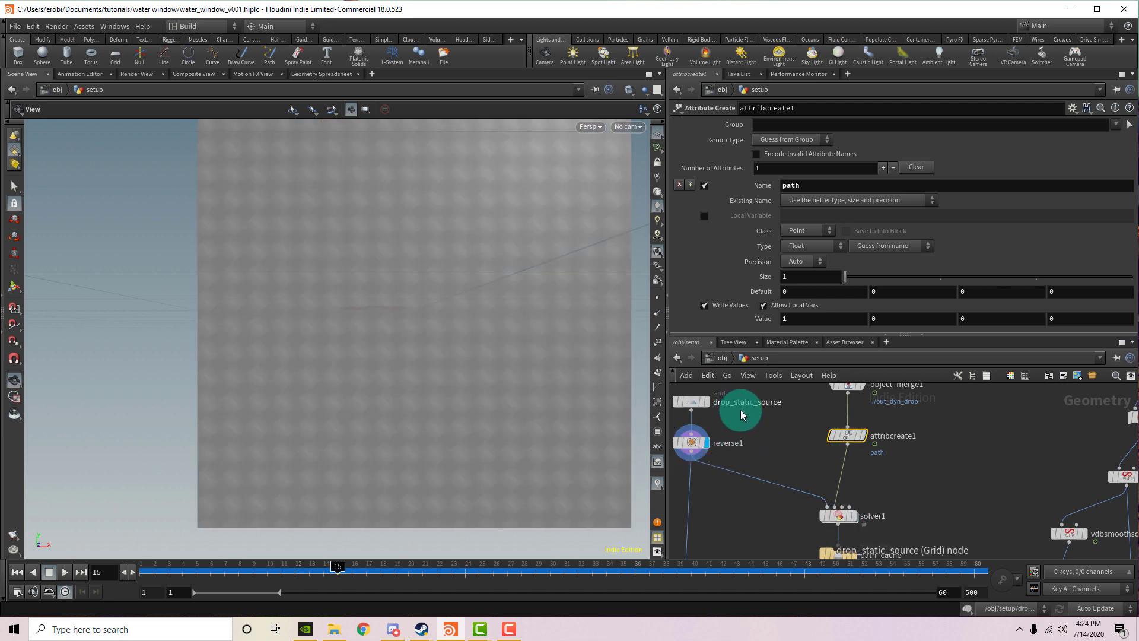
{"action": "scroll", "coordinate": [904, 496], "scroll_direction": "up", "scroll_amount": 1}
{"action": "middle_click_drag", "start_coordinate": [904, 491], "coordinate": [917, 451]}
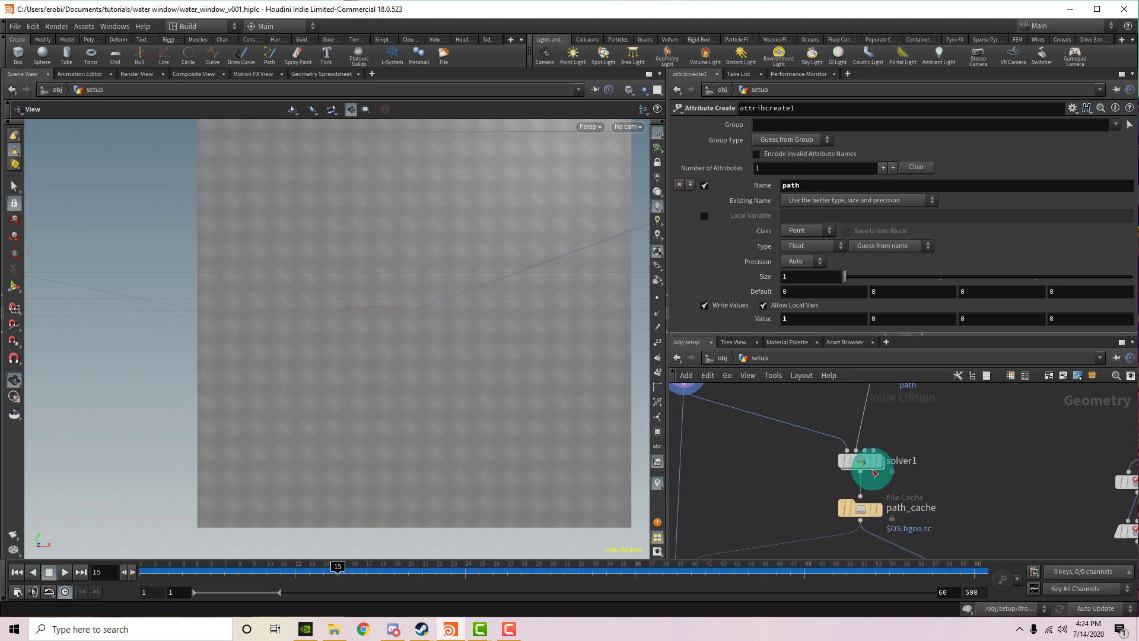
{"action": "double_click", "coordinate": [864, 466]}
{"action": "middle_click_drag", "start_coordinate": [965, 511], "coordinate": [947, 482]}
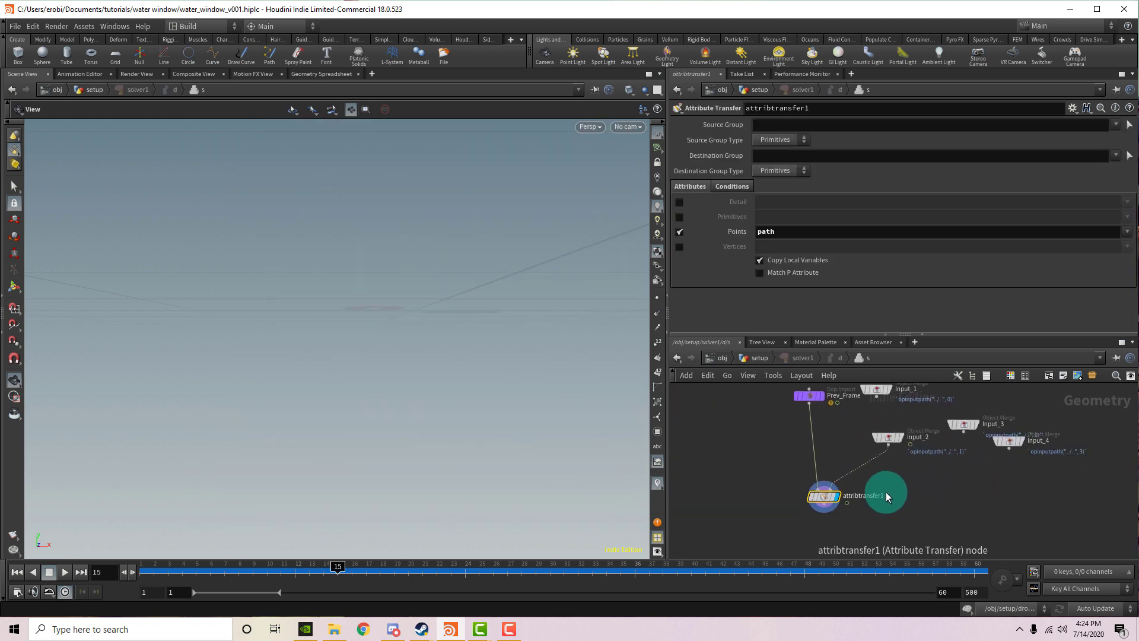
- Review the Prev_Frame, Input_2 and attribtransfer1 nodes inside the solver, nudging Prev_Frame slightly aside
{"action": "left_click", "coordinate": [813, 399]}
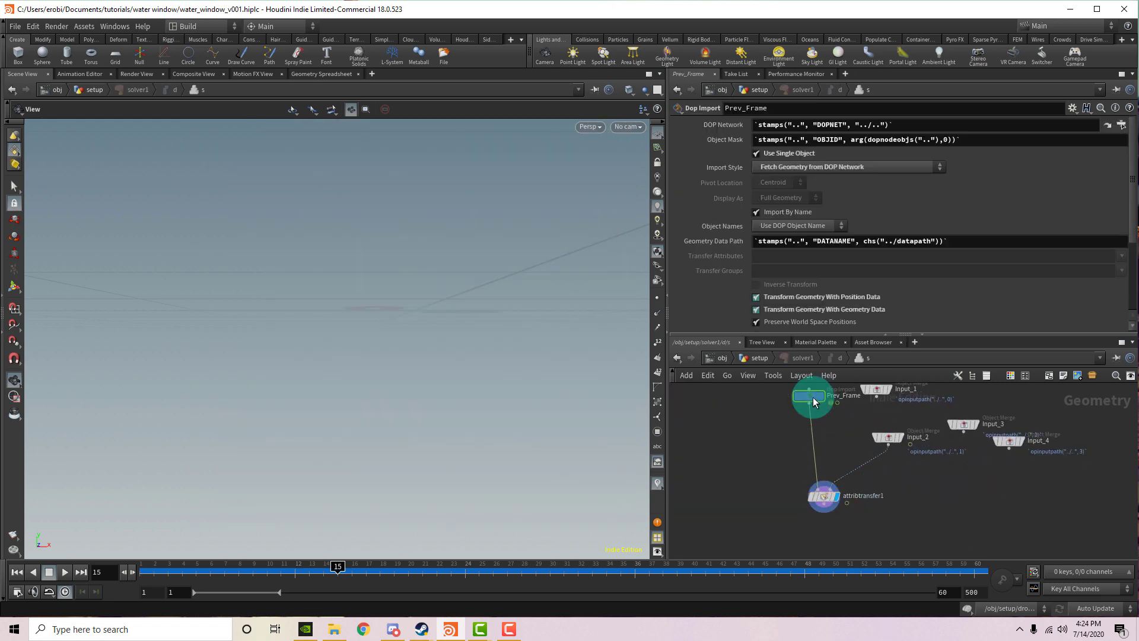
{"action": "left_click", "coordinate": [882, 439]}
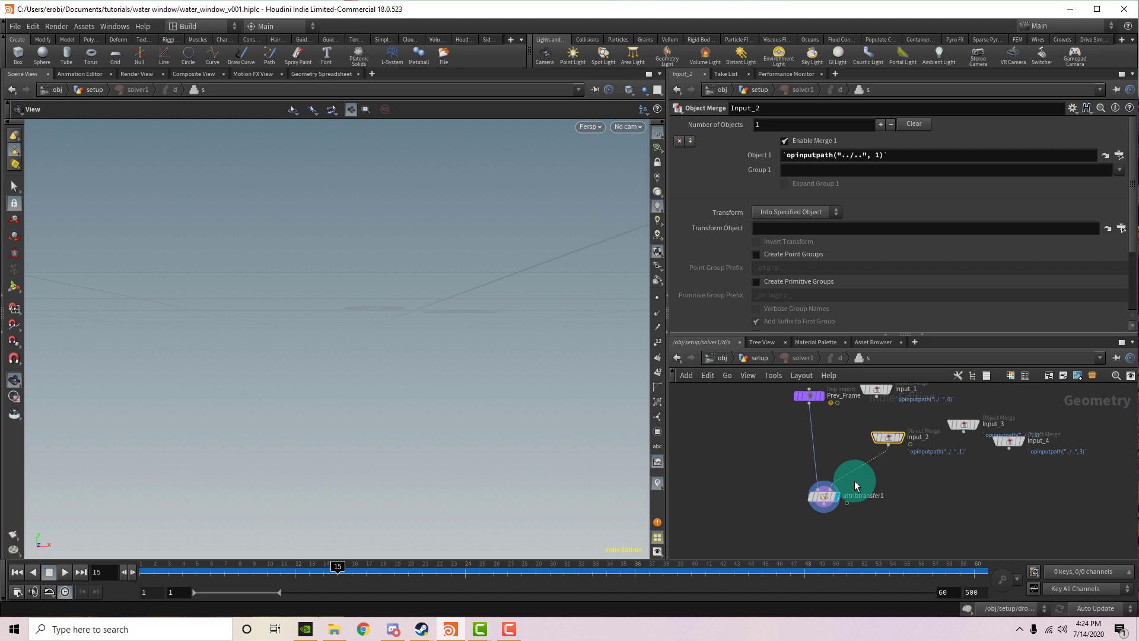
{"action": "left_click", "coordinate": [824, 494]}
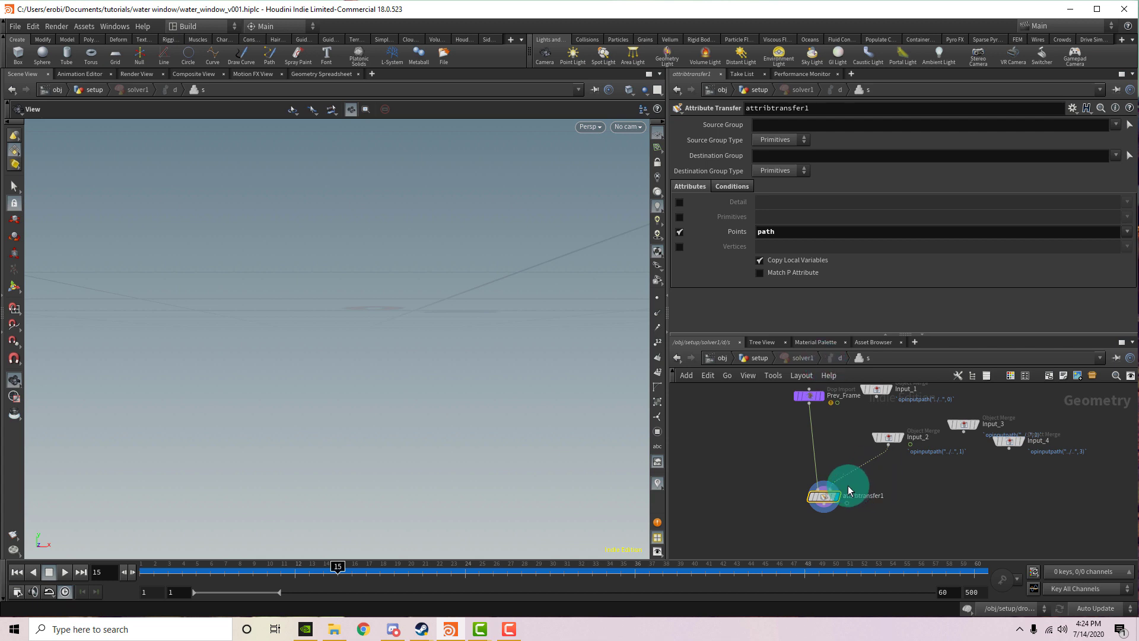
{"action": "left_click_drag", "start_coordinate": [812, 403], "coordinate": [800, 403]}
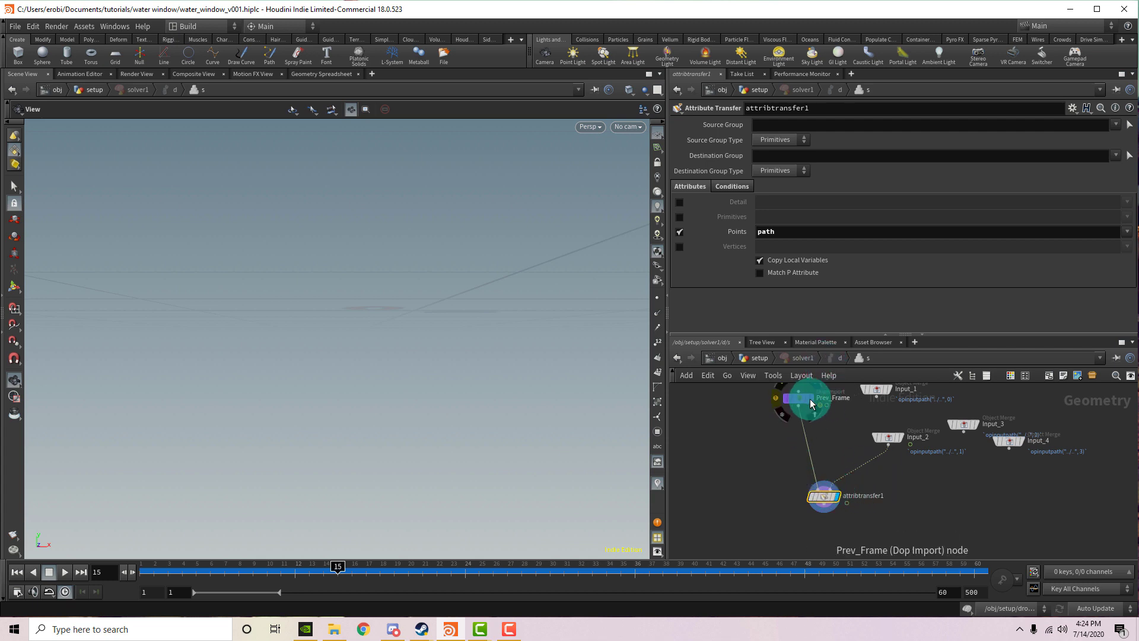
- Return to the setup network, display path_cache and color2 in turn, and show color2's parameters
{"action": "left_click", "coordinate": [759, 358]}
{"action": "scroll", "coordinate": [931, 449], "scroll_direction": "down", "scroll_amount": 1}
{"action": "middle_click_drag", "start_coordinate": [931, 449], "coordinate": [881, 413]}
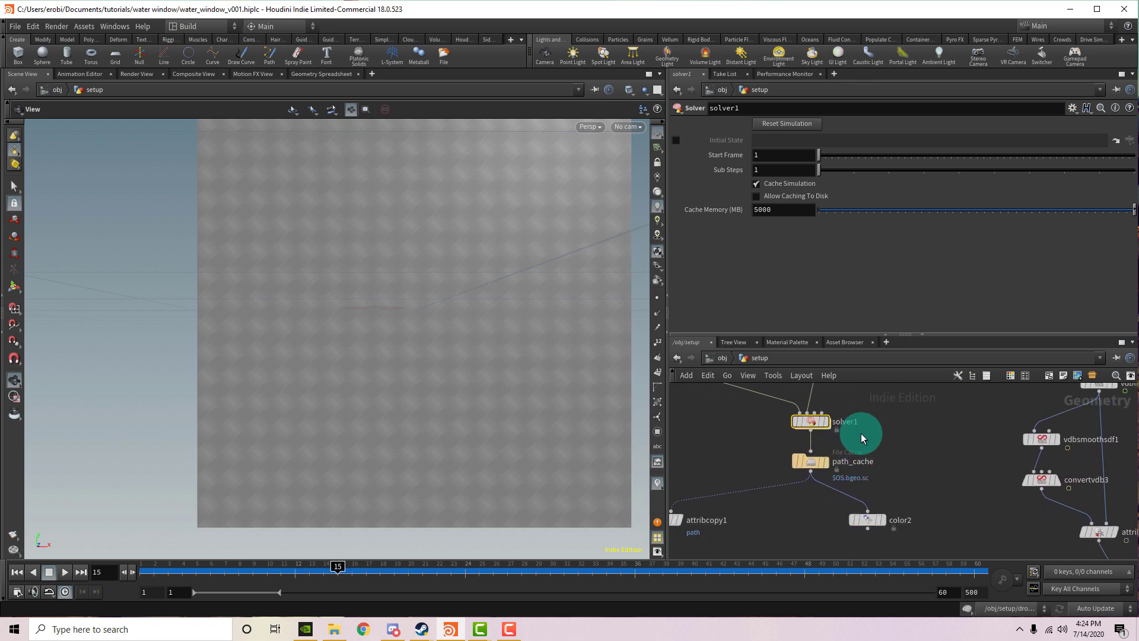
{"action": "left_click", "coordinate": [825, 462]}
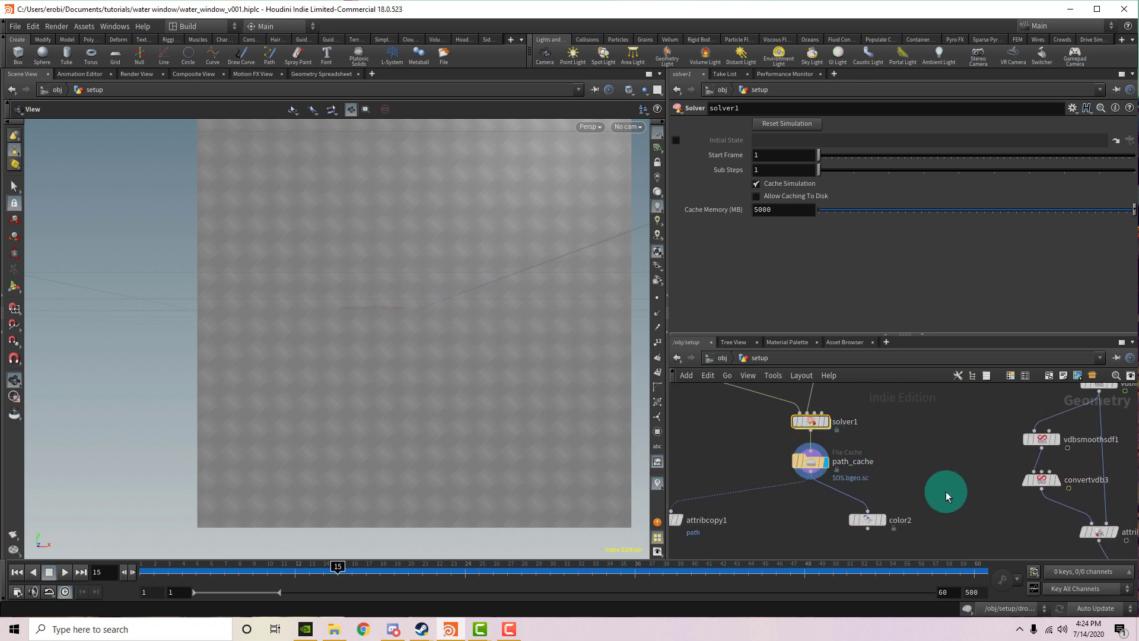
{"action": "left_click", "coordinate": [883, 520]}
{"action": "left_click", "coordinate": [870, 527]}
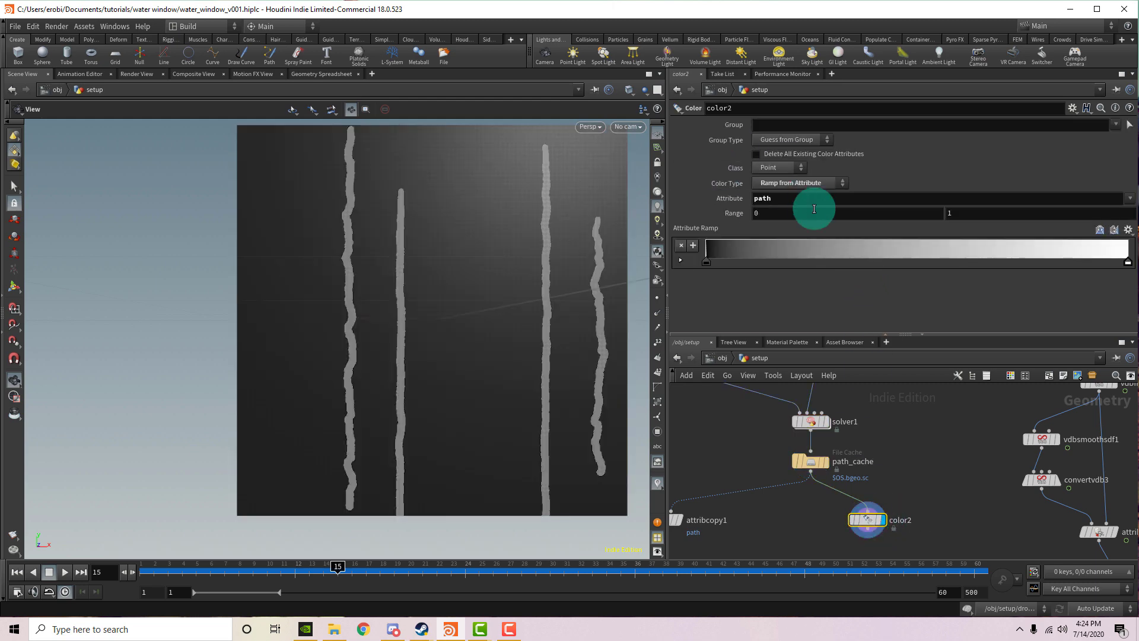
- Frame the whole color2 grid and scrub the timeline to frame 39 to check the drop trails over time
{"action": "scroll", "coordinate": [506, 274], "scroll_direction": "down", "scroll_amount": 3}
{"action": "middle_click_drag", "start_coordinate": [506, 274], "coordinate": [386, 289]}
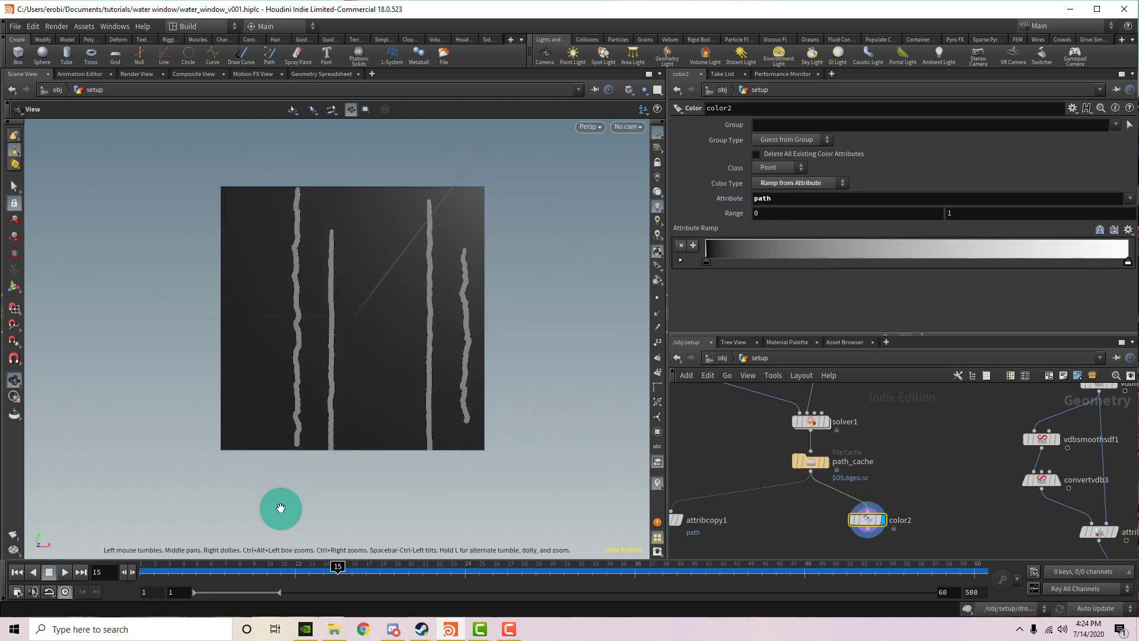
{"action": "left_click_drag", "start_coordinate": [237, 573], "coordinate": [678, 579]}
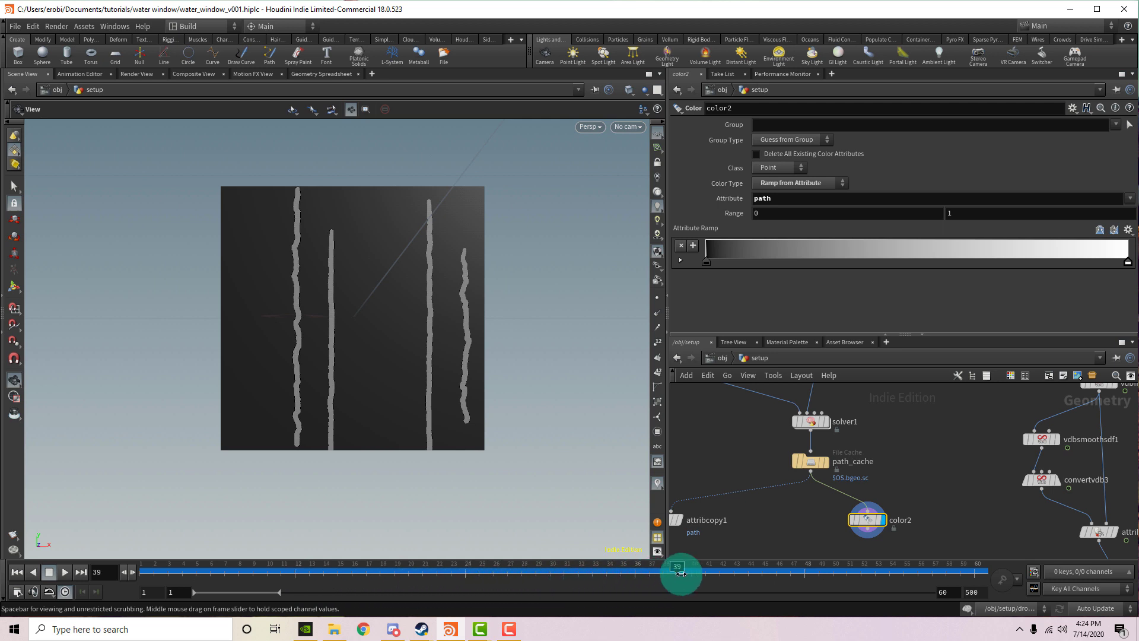
- Find attribcopy1 below the path cache, display it, and review how it copies the path attribute
{"action": "scroll", "coordinate": [905, 551], "scroll_direction": "down", "scroll_amount": 2}
{"action": "middle_click_drag", "start_coordinate": [786, 519], "coordinate": [816, 491]}
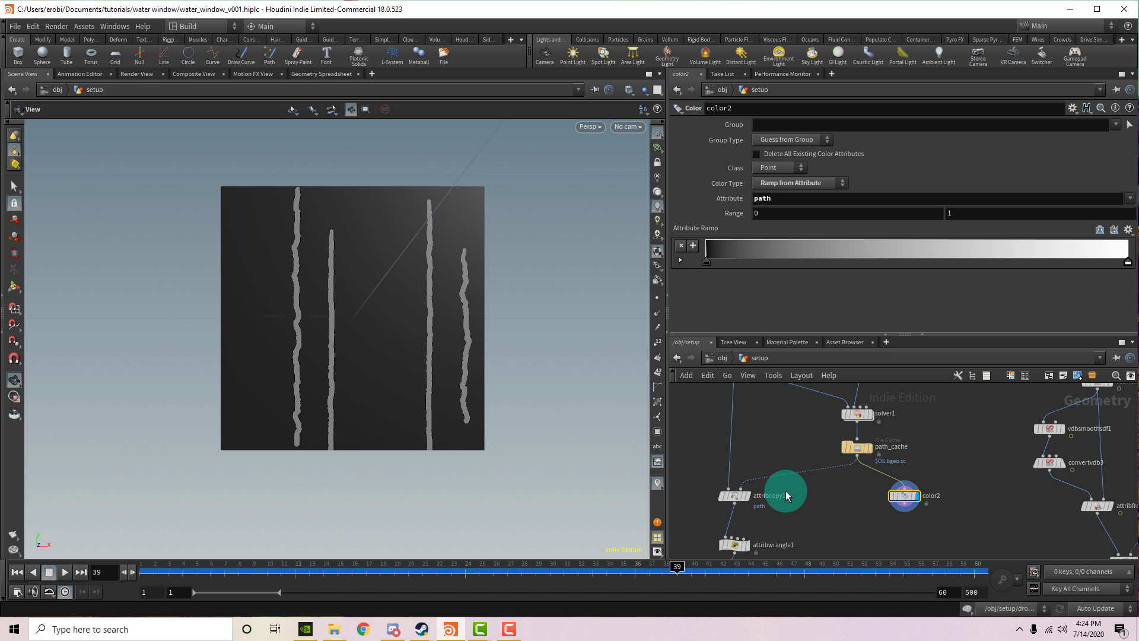
{"action": "left_click", "coordinate": [734, 495]}
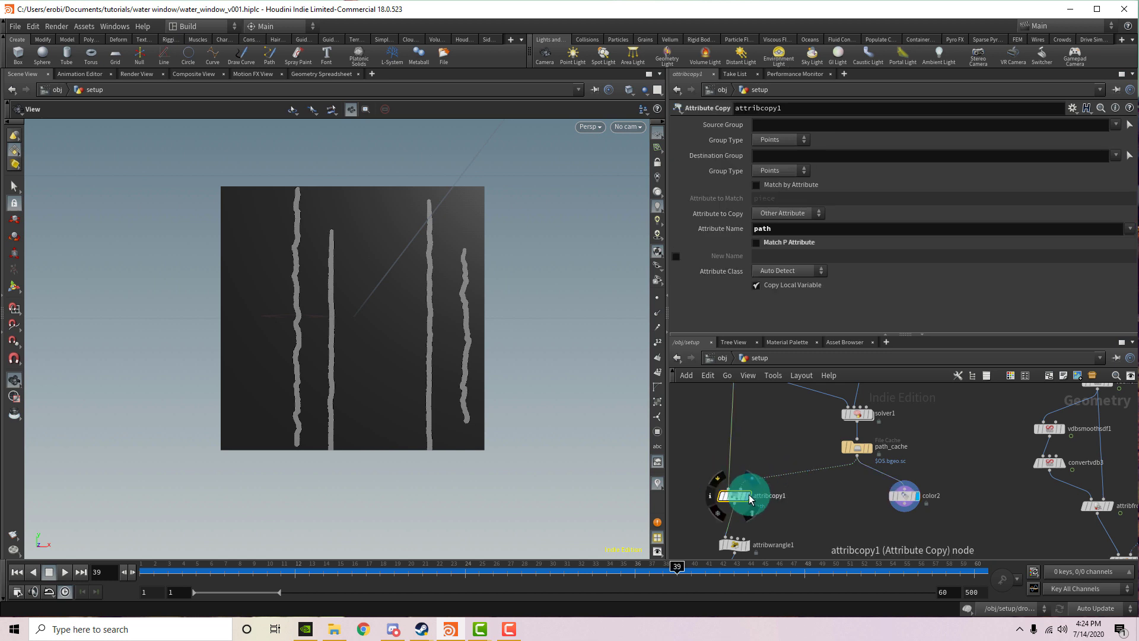
{"action": "key", "text": "r"}
- Review attribwrangle1's threshold code for removing primitives and display the grid with the drop paths cut out
{"action": "scroll", "coordinate": [771, 504], "scroll_direction": "up", "scroll_amount": 2}
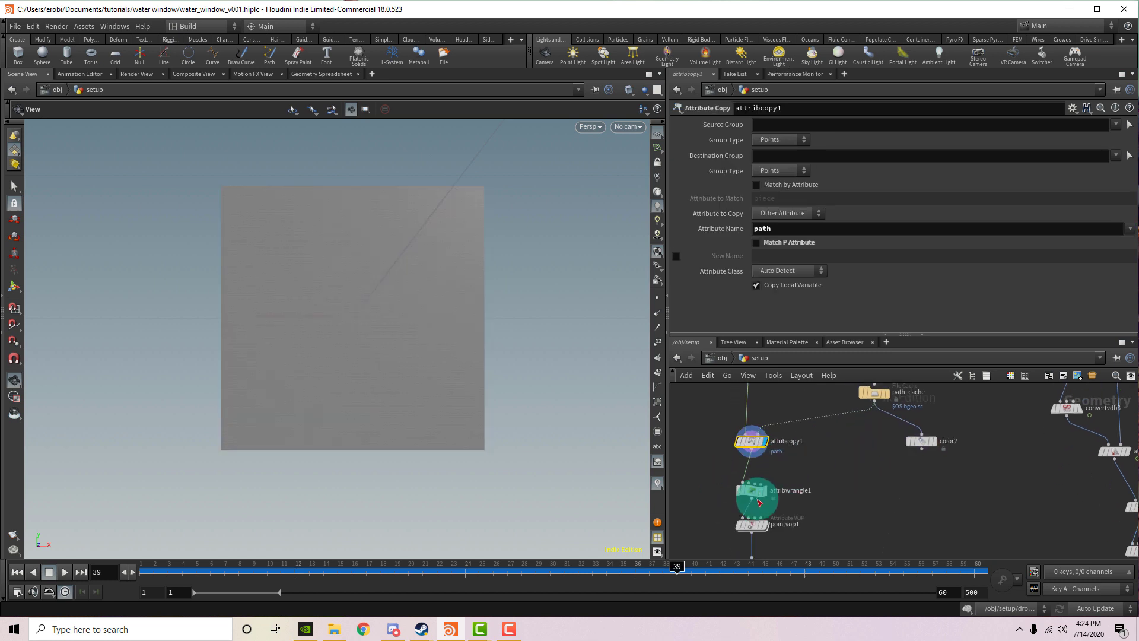
{"action": "left_click", "coordinate": [756, 491]}
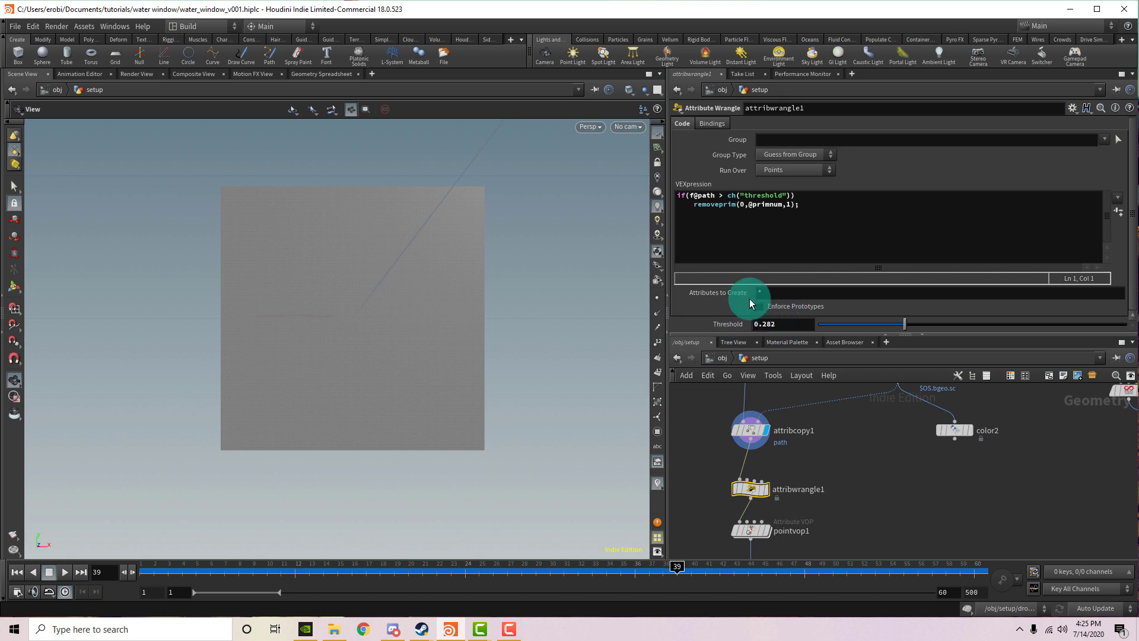
{"action": "left_click", "coordinate": [765, 489]}
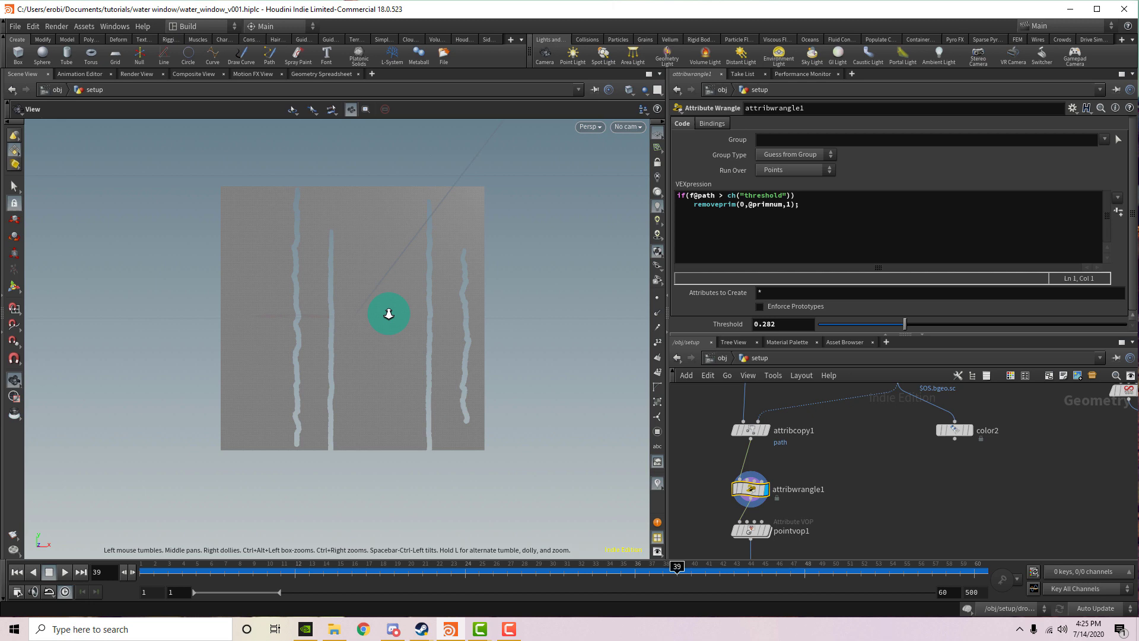
{"action": "right_click_drag", "start_coordinate": [389, 313], "coordinate": [497, 309]}
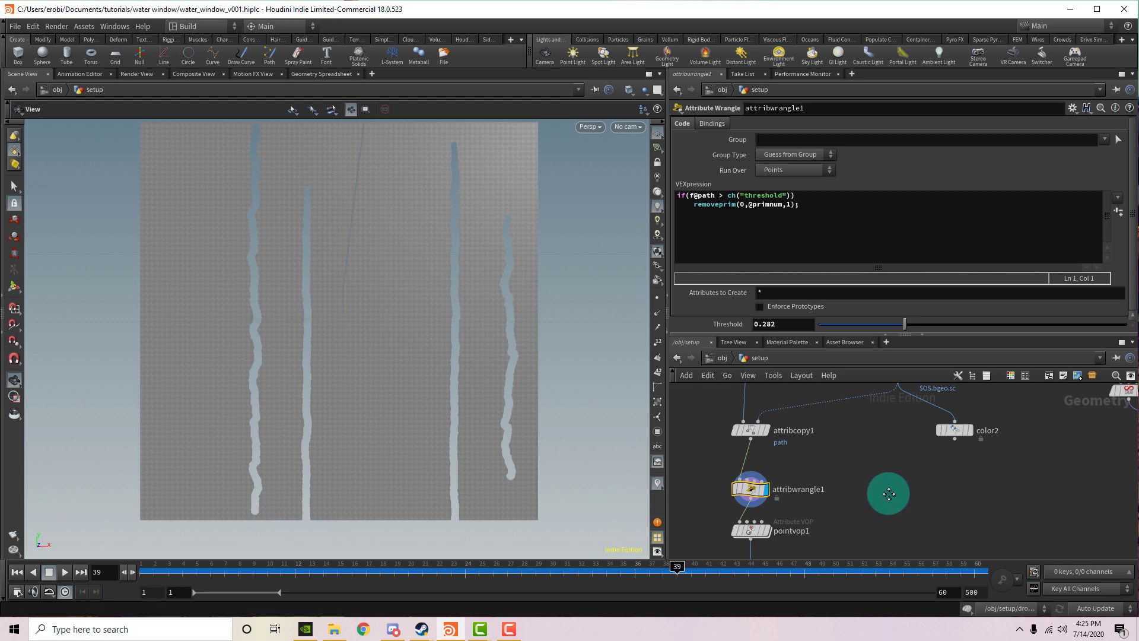
- Look at the noise displacement network inside pointvop1, return to setup, and inspect the displaced grid up close
{"action": "middle_click_drag", "start_coordinate": [887, 494], "coordinate": [901, 427]}
{"action": "double_click", "coordinate": [764, 465]}
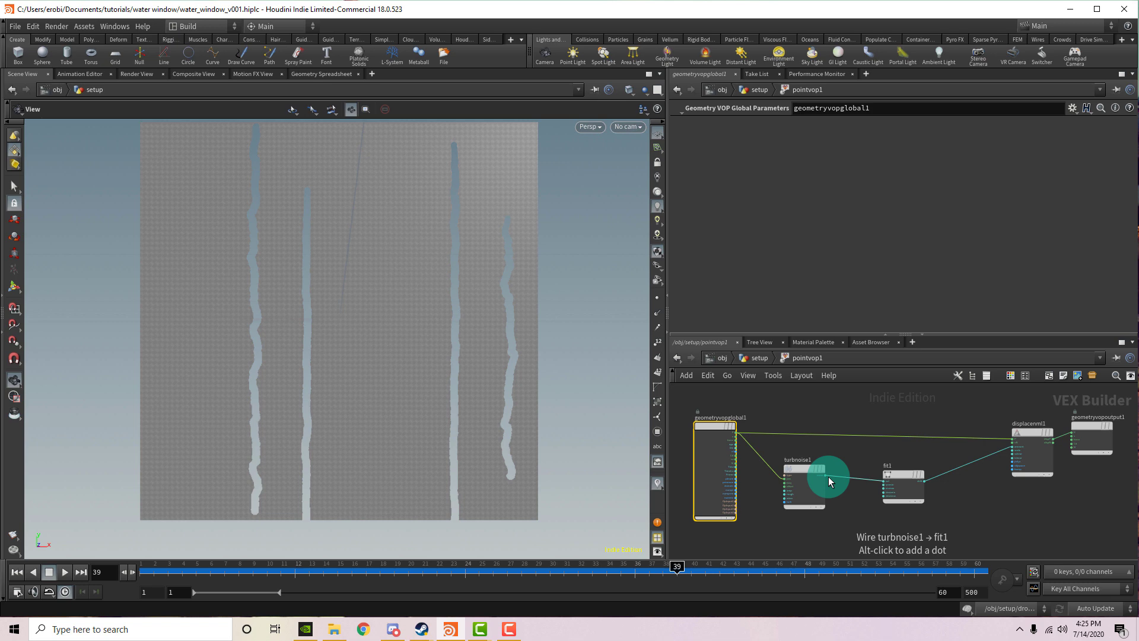
{"action": "left_click", "coordinate": [764, 359]}
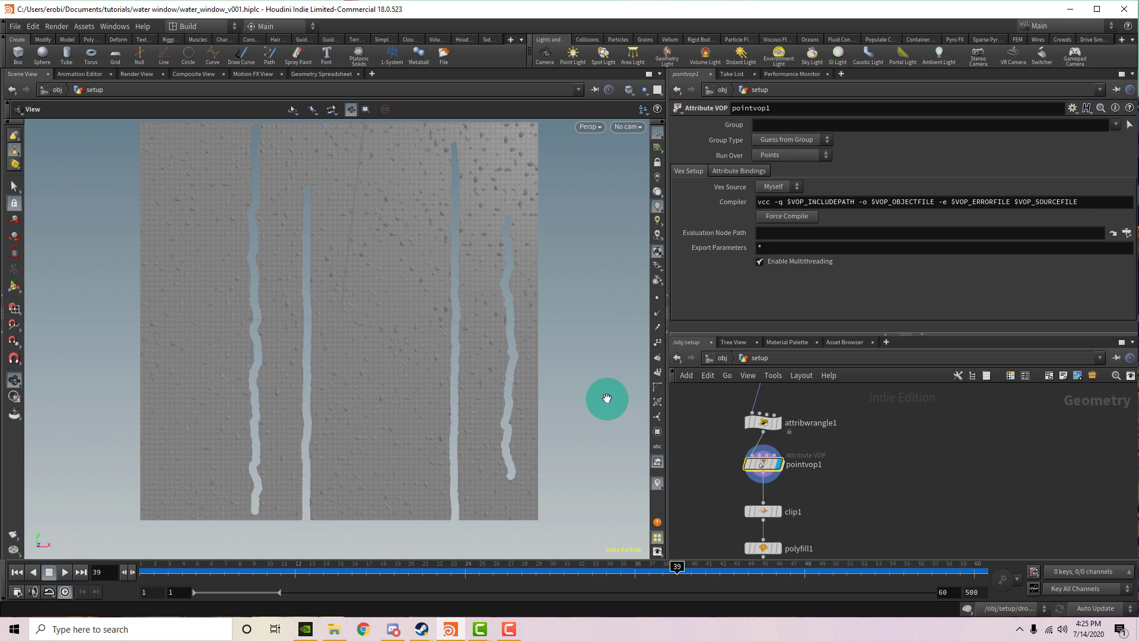
{"action": "scroll", "coordinate": [393, 245], "scroll_direction": "up", "scroll_amount": 5}
{"action": "mouse_move", "coordinate": [399, 223]}
{"action": "left_mouse_down"}
{"action": "mouse_move", "coordinate": [432, 241]}
{"action": "mouse_move", "coordinate": [546, 237]}
{"action": "left_mouse_up"}
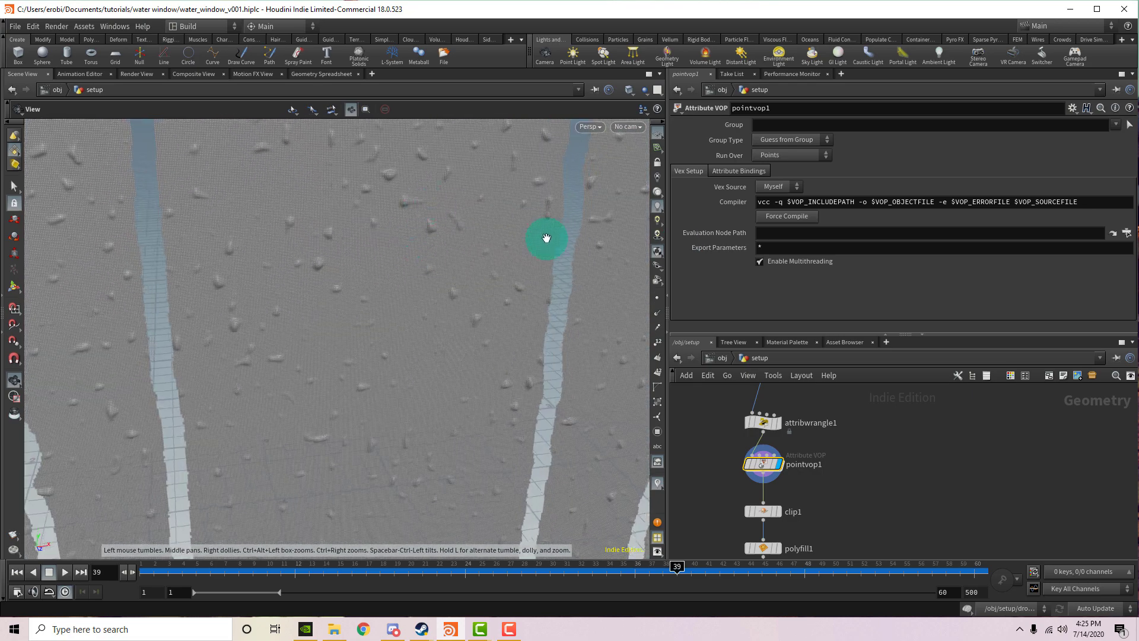
{"action": "left_click_drag", "start_coordinate": [423, 231], "coordinate": [270, 246]}
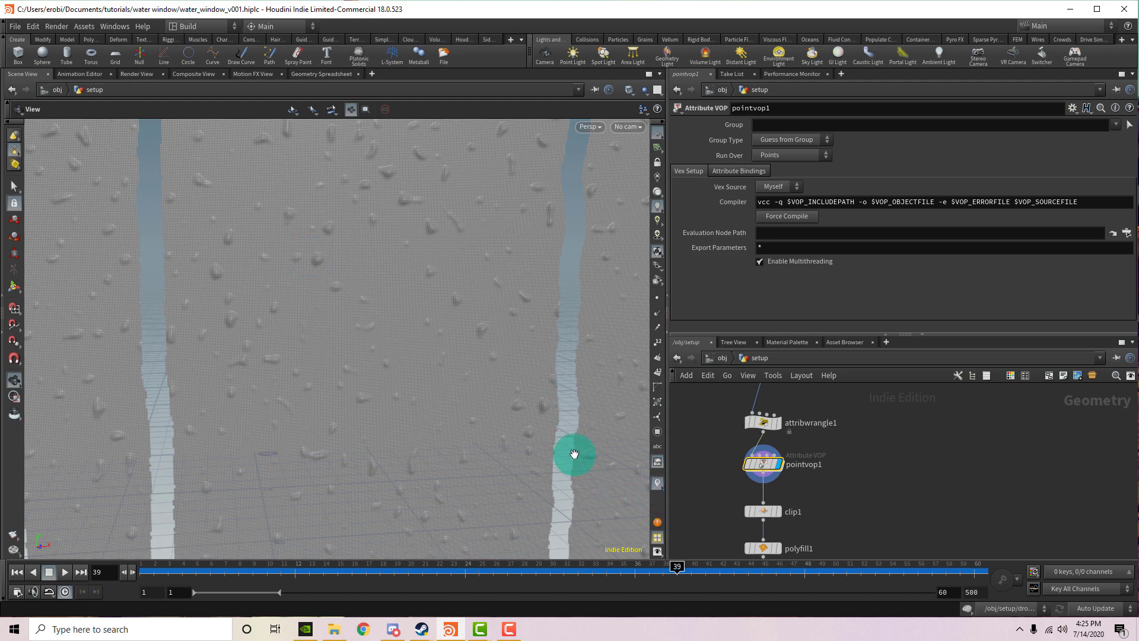
{"action": "mouse_move", "coordinate": [366, 287]}
{"action": "left_mouse_down"}
{"action": "mouse_move", "coordinate": [401, 284]}
{"action": "mouse_move", "coordinate": [277, 268]}
{"action": "left_mouse_up"}
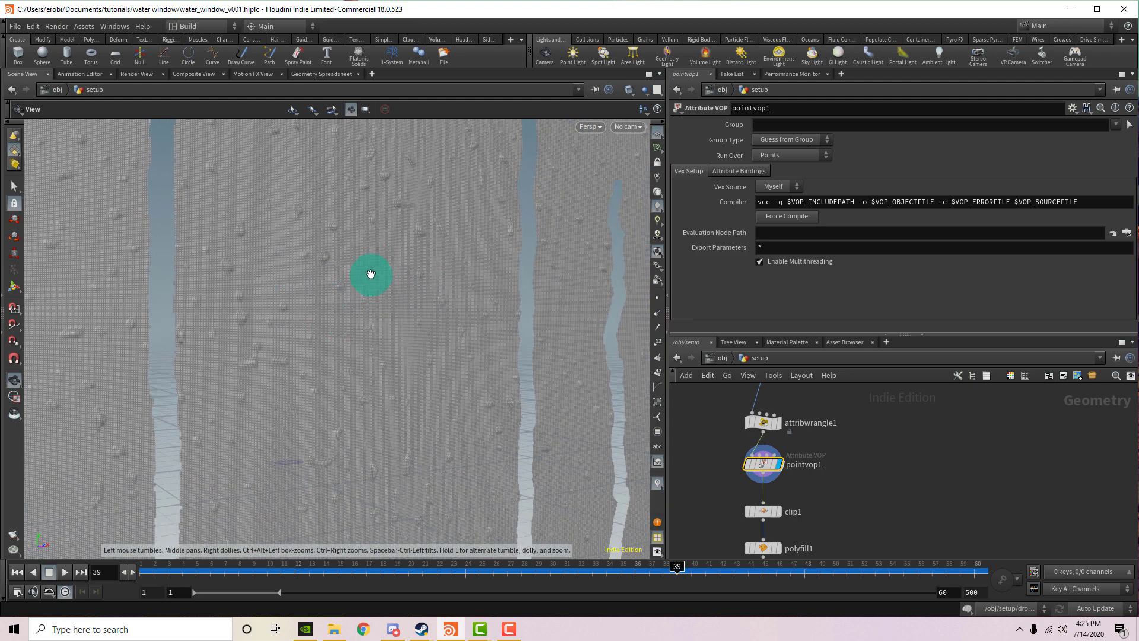
- Display clip1 and polyfill1 in turn and inspect the clipped drop shapes from several angles
{"action": "left_click", "coordinate": [779, 512]}
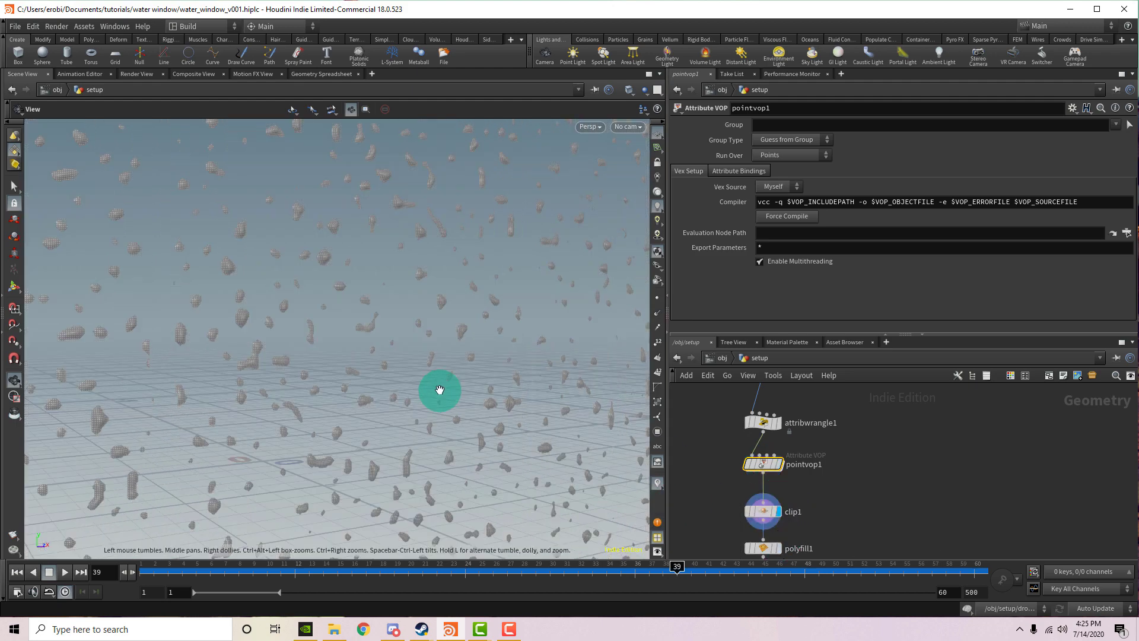
{"action": "mouse_move", "coordinate": [437, 389]}
{"action": "left_mouse_down"}
{"action": "mouse_move", "coordinate": [308, 354]}
{"action": "mouse_move", "coordinate": [458, 338]}
{"action": "mouse_move", "coordinate": [405, 331]}
{"action": "mouse_move", "coordinate": [666, 282]}
{"action": "mouse_move", "coordinate": [500, 302]}
{"action": "mouse_move", "coordinate": [499, 259]}
{"action": "left_mouse_up"}
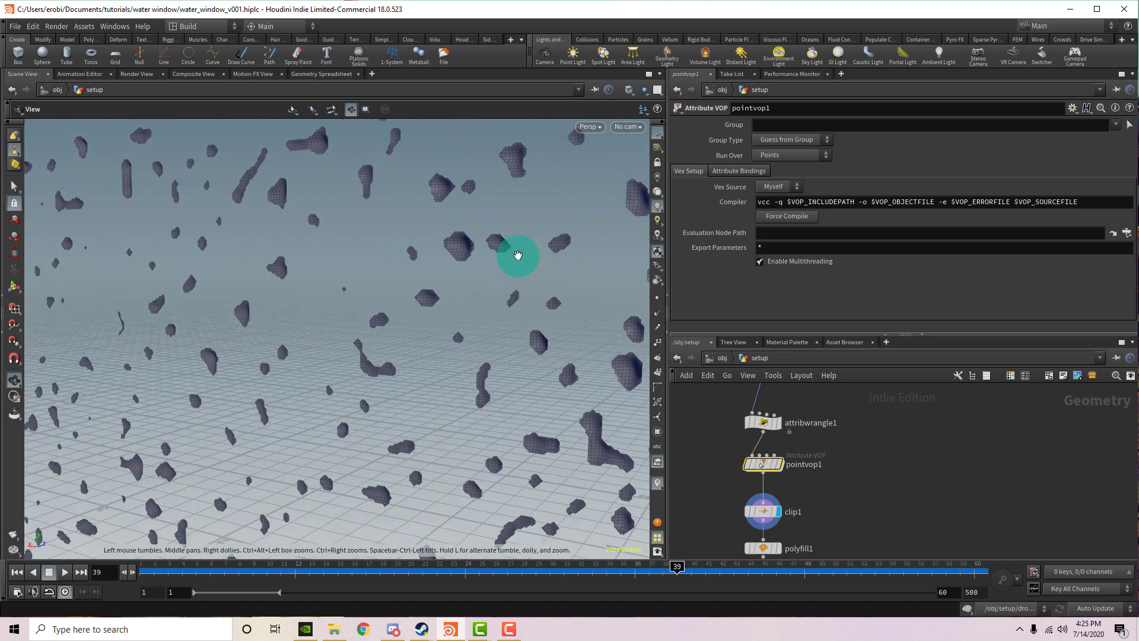
{"action": "middle_click_drag", "start_coordinate": [824, 486], "coordinate": [822, 412]}
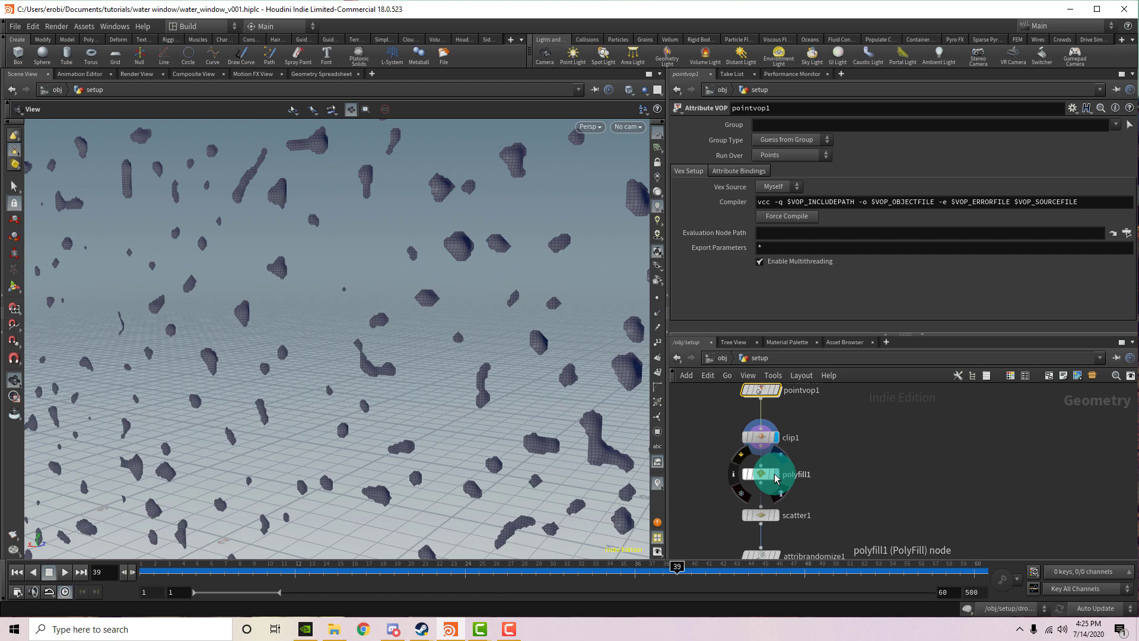
{"action": "left_click", "coordinate": [779, 474]}
{"action": "mouse_move", "coordinate": [533, 420]}
{"action": "left_mouse_down"}
{"action": "mouse_move", "coordinate": [381, 386]}
{"action": "mouse_move", "coordinate": [310, 335]}
{"action": "mouse_move", "coordinate": [336, 323]}
{"action": "left_mouse_up"}
- Display scatter1, show its parameters, and inspect the points scattered in the drop shapes
{"action": "middle_click_drag", "start_coordinate": [881, 551], "coordinate": [831, 440]}
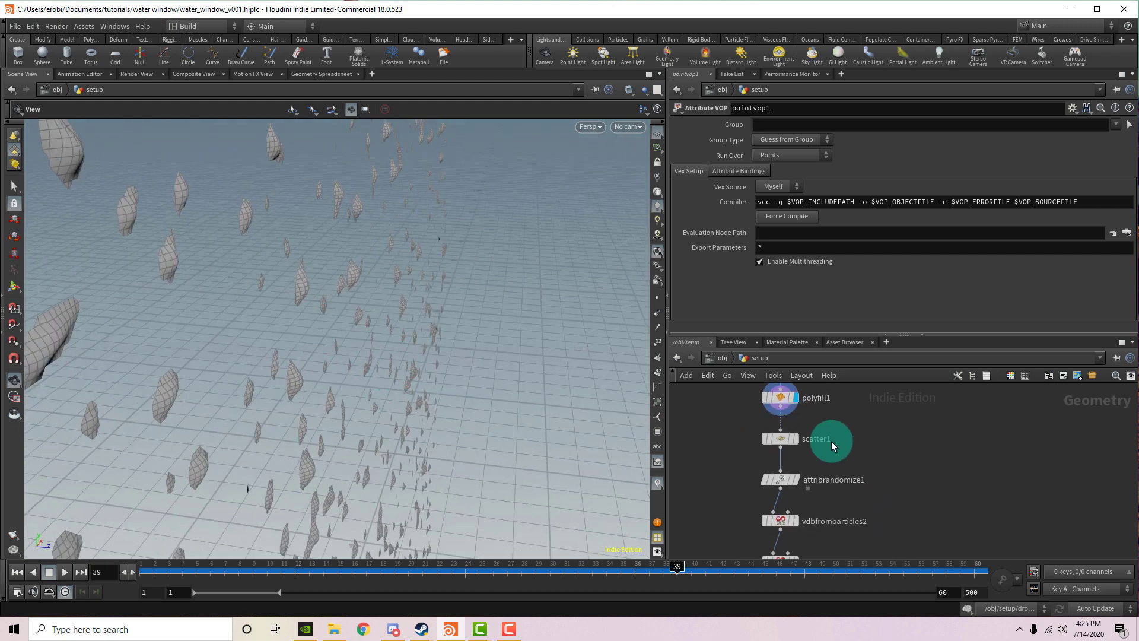
{"action": "left_click", "coordinate": [796, 441]}
{"action": "left_click", "coordinate": [784, 439]}
{"action": "left_click_drag", "start_coordinate": [510, 373], "coordinate": [267, 339]}
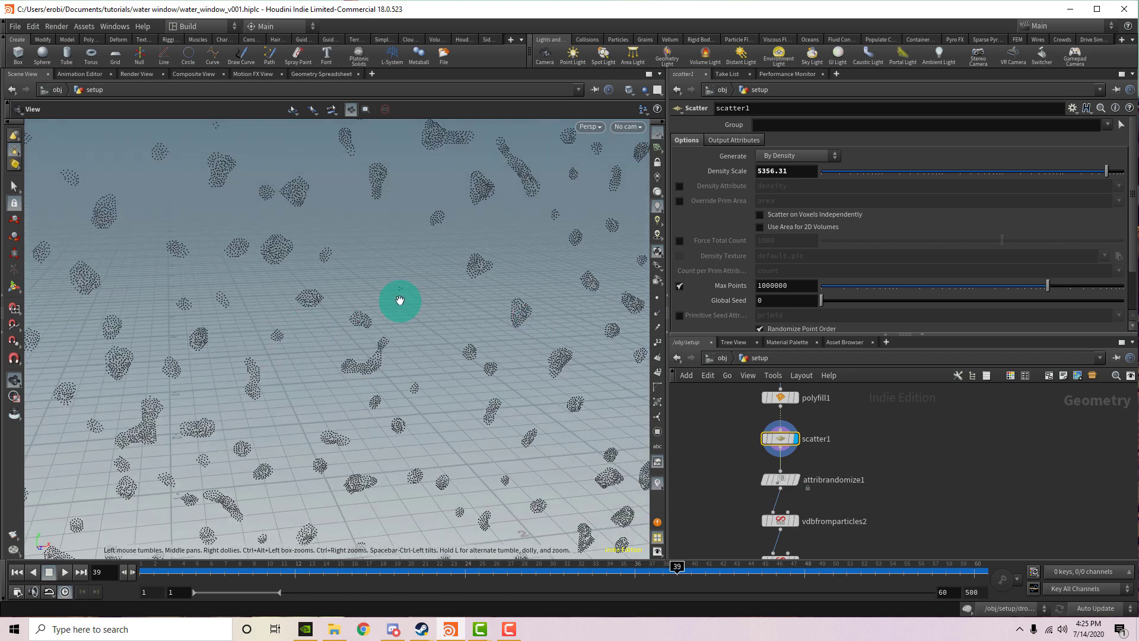
{"action": "left_click", "coordinate": [949, 500]}
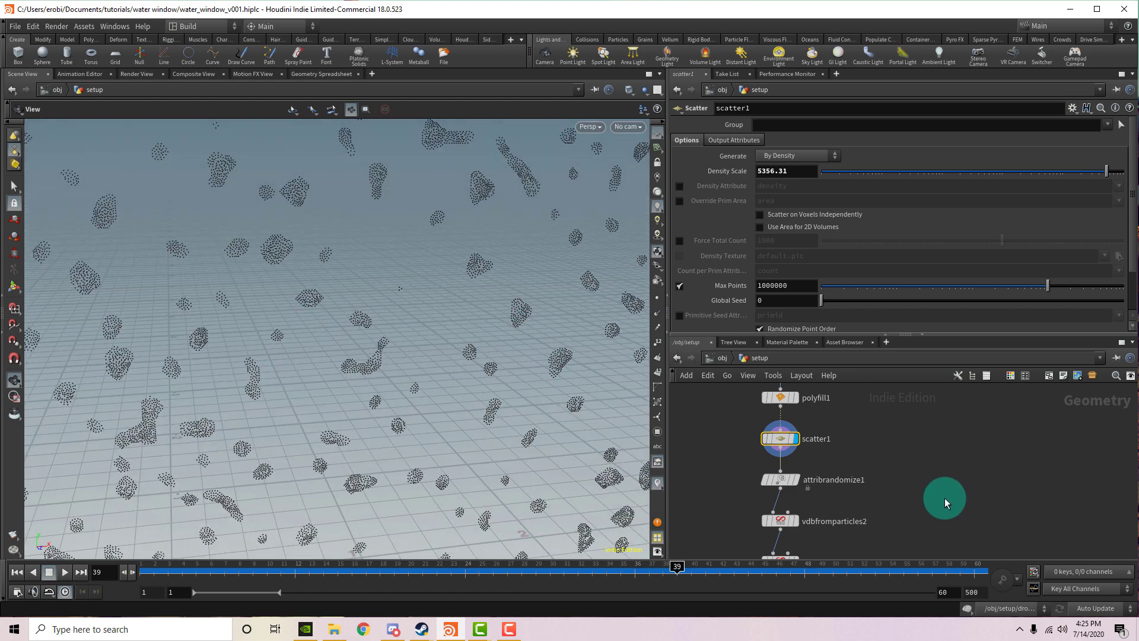
- Display vdbfromparticles2 and convertvdb1 in turn and inspect the smoothed static drops across the whole window
{"action": "mouse_move", "coordinate": [944, 498]}
{"action": "middle_mouse_down"}
{"action": "mouse_move", "coordinate": [923, 483]}
{"action": "mouse_move", "coordinate": [930, 463]}
{"action": "mouse_move", "coordinate": [853, 425]}
{"action": "middle_mouse_up"}
{"action": "left_click", "coordinate": [789, 401]}
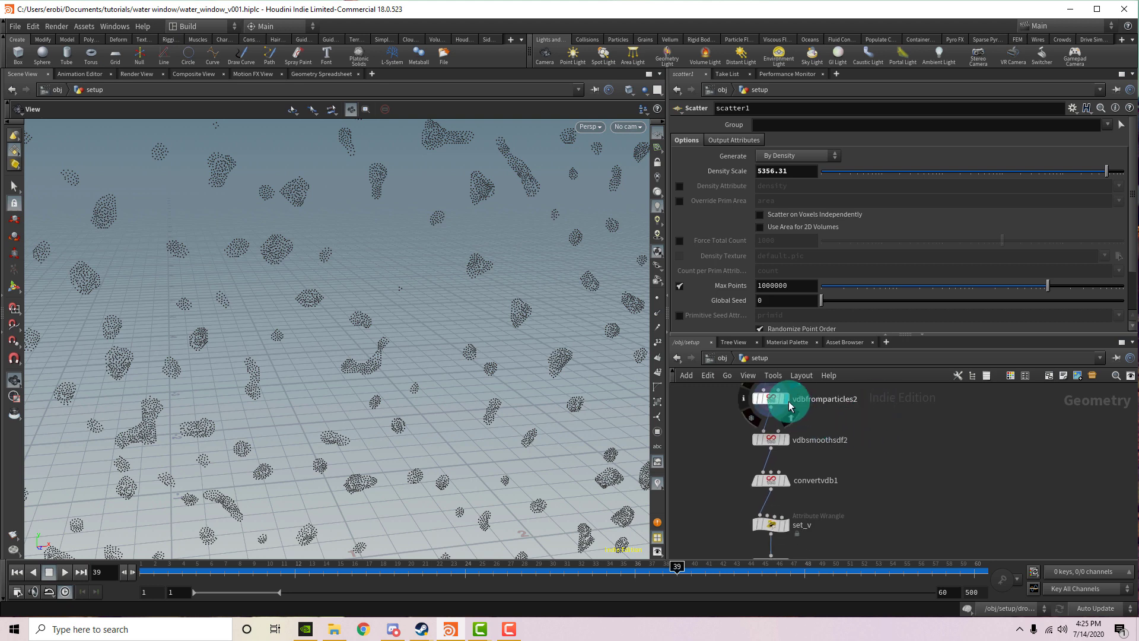
{"action": "left_click", "coordinate": [795, 449]}
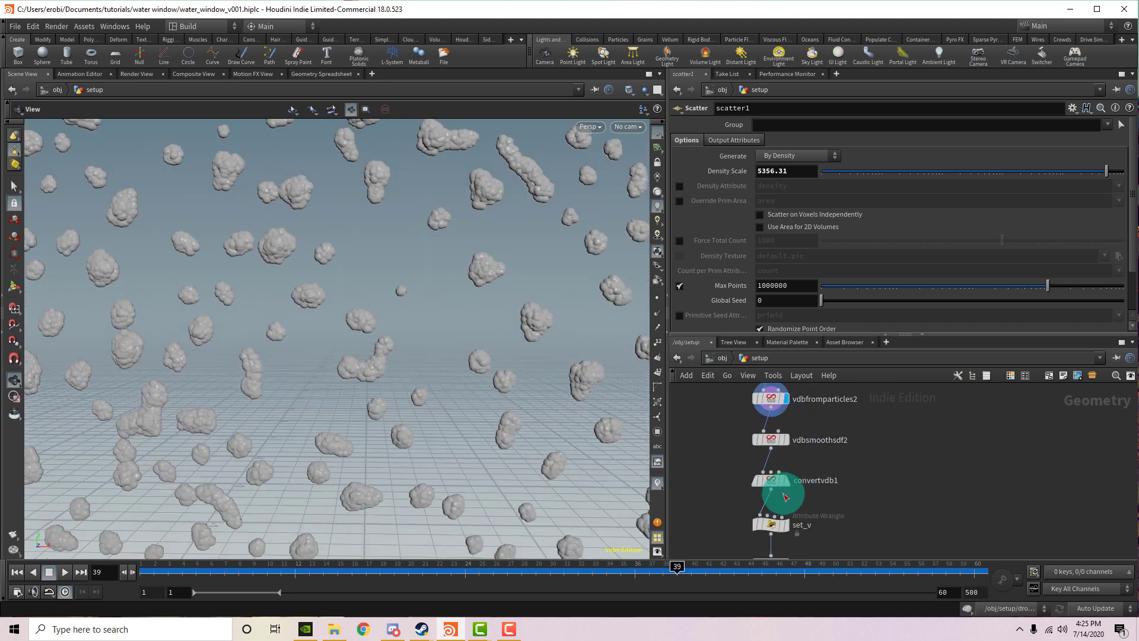
{"action": "left_click", "coordinate": [787, 482]}
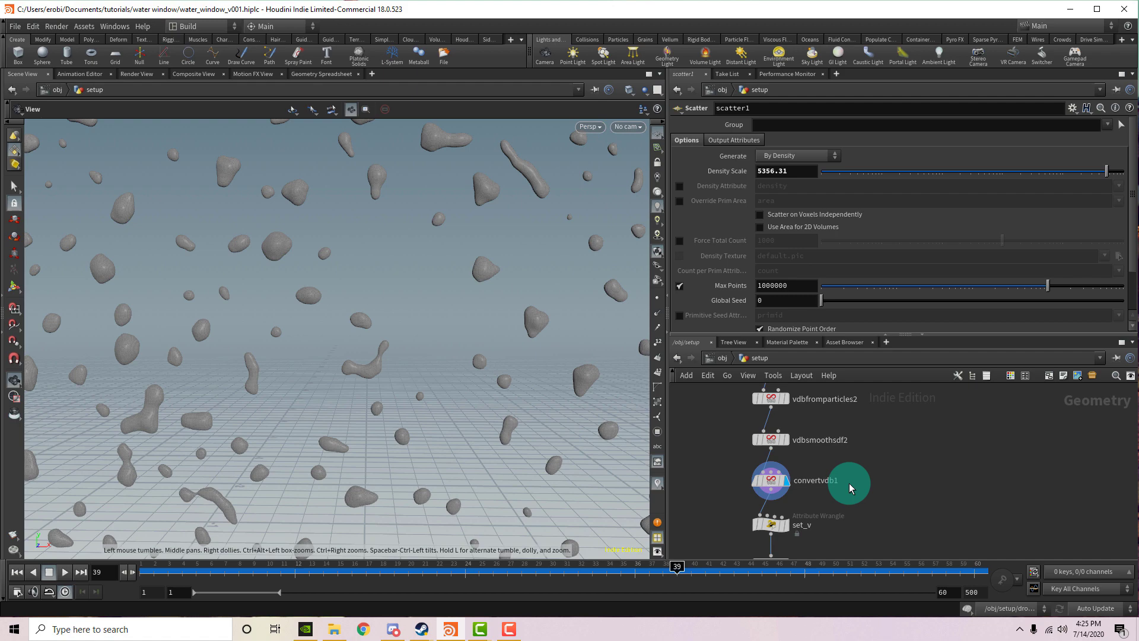
{"action": "mouse_move", "coordinate": [503, 389]}
{"action": "right_mouse_down"}
{"action": "mouse_move", "coordinate": [371, 381]}
{"action": "mouse_move", "coordinate": [447, 387]}
{"action": "mouse_move", "coordinate": [371, 363]}
{"action": "mouse_move", "coordinate": [509, 374]}
{"action": "right_mouse_up"}
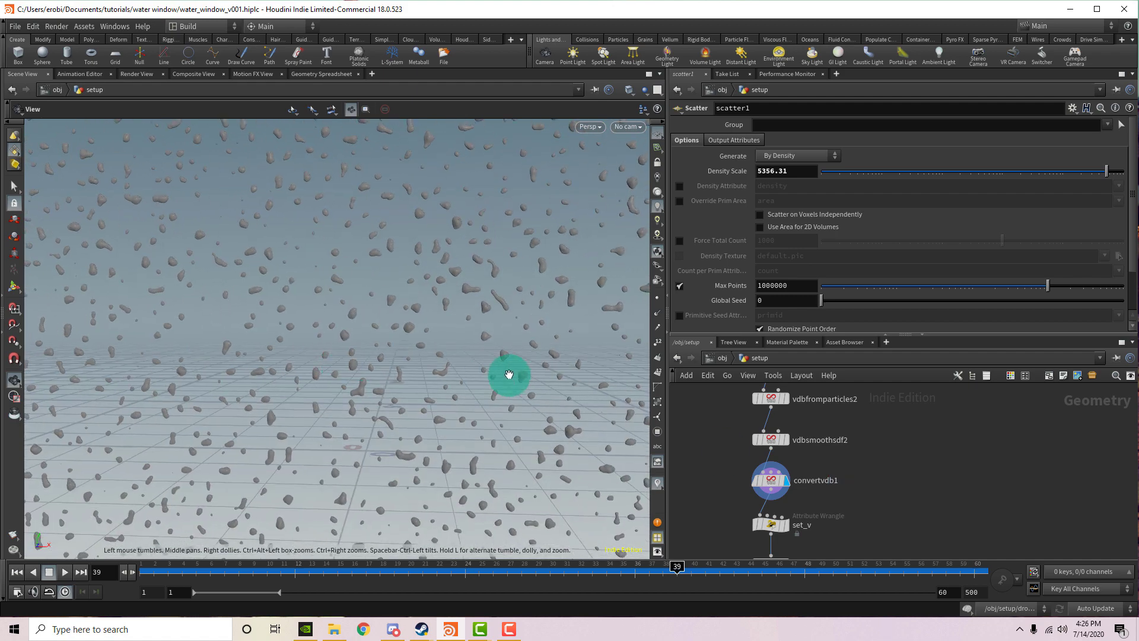
{"action": "middle_click_drag", "start_coordinate": [882, 501], "coordinate": [892, 433]}
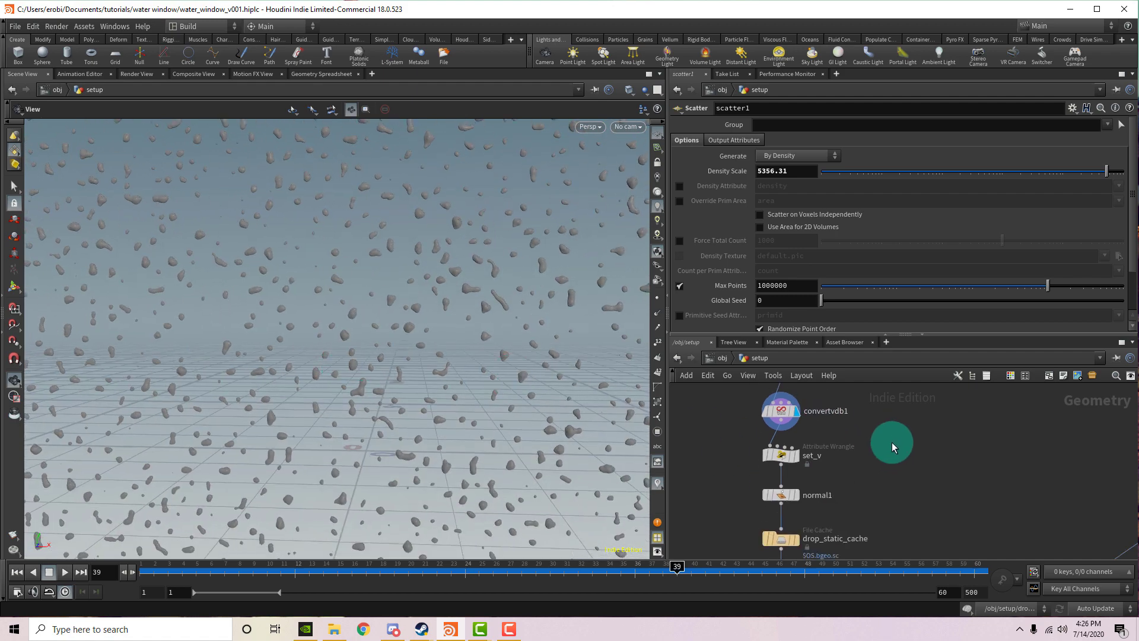
{"action": "mouse_move", "coordinate": [516, 386]}
{"action": "left_mouse_down"}
{"action": "mouse_move", "coordinate": [325, 368]}
{"action": "mouse_move", "coordinate": [470, 333]}
{"action": "mouse_move", "coordinate": [402, 304]}
{"action": "left_mouse_up"}
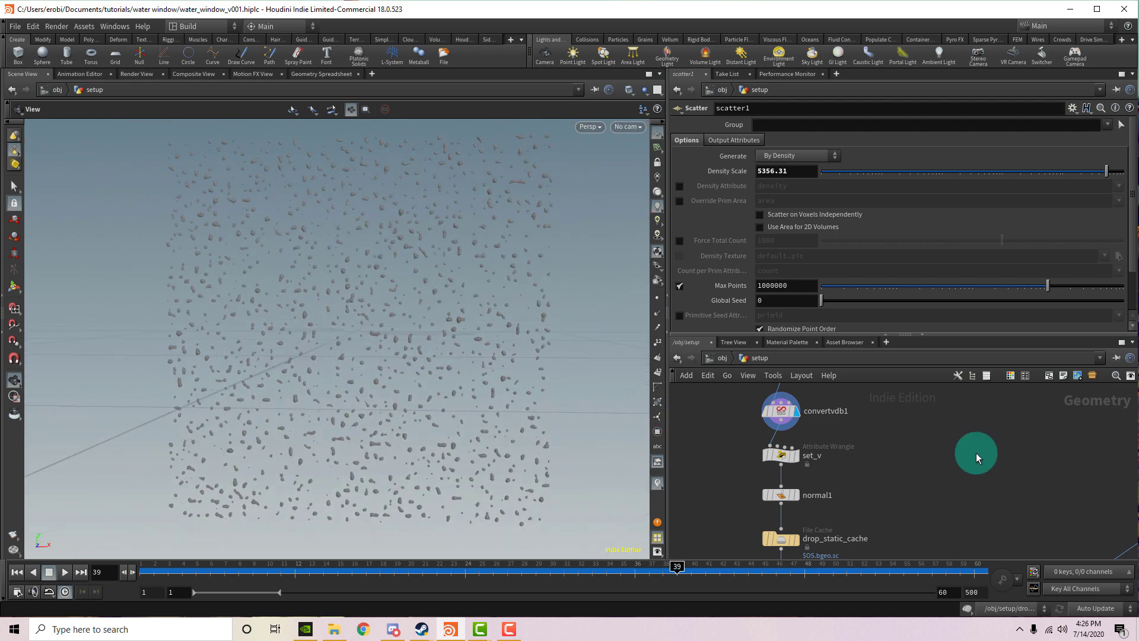
- Find merge2, display the combined static and dynamic drops, and scrub the timeline to frame 13
{"action": "scroll", "coordinate": [949, 459], "scroll_direction": "down", "scroll_amount": 2}
{"action": "middle_click_drag", "start_coordinate": [927, 467], "coordinate": [854, 371]}
{"action": "middle_click_drag", "start_coordinate": [819, 457], "coordinate": [788, 469]}
{"action": "scroll", "coordinate": [949, 487], "scroll_direction": "up", "scroll_amount": 2}
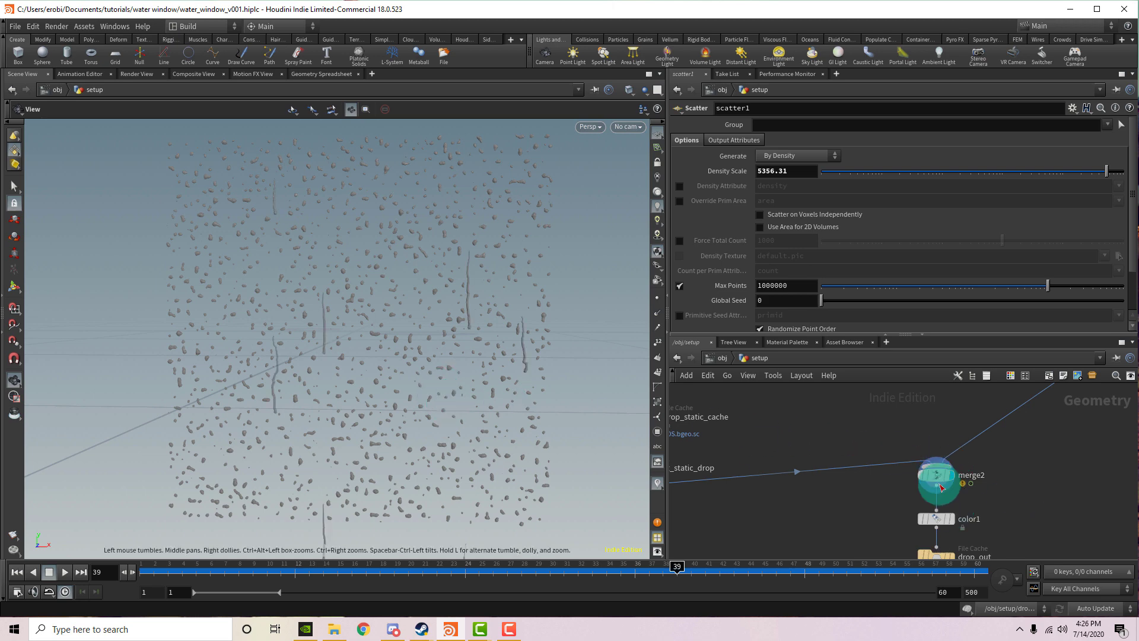
{"action": "left_click", "coordinate": [937, 475]}
{"action": "mouse_move", "coordinate": [410, 569]}
{"action": "left_mouse_down"}
{"action": "mouse_move", "coordinate": [237, 571]}
{"action": "mouse_move", "coordinate": [311, 571]}
{"action": "left_mouse_up"}
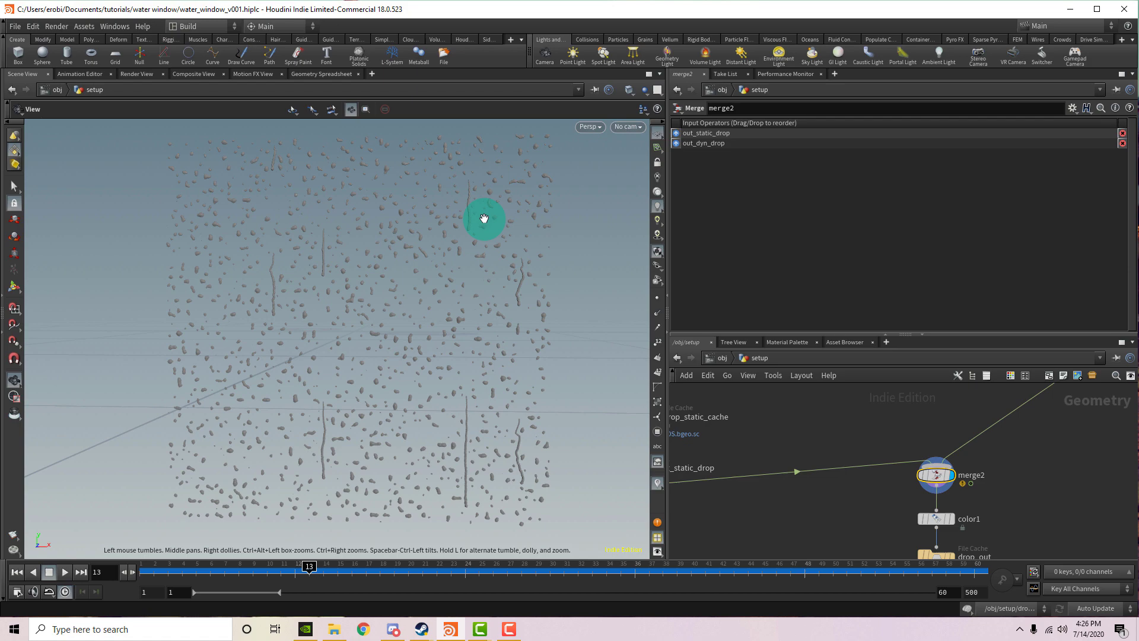
- Inspect the merged drops up close and scrub the timeline to frame 21 to watch the drops run
{"action": "right_click_drag", "start_coordinate": [481, 217], "coordinate": [532, 203]}
{"action": "left_click_drag", "start_coordinate": [142, 285], "coordinate": [240, 249]}
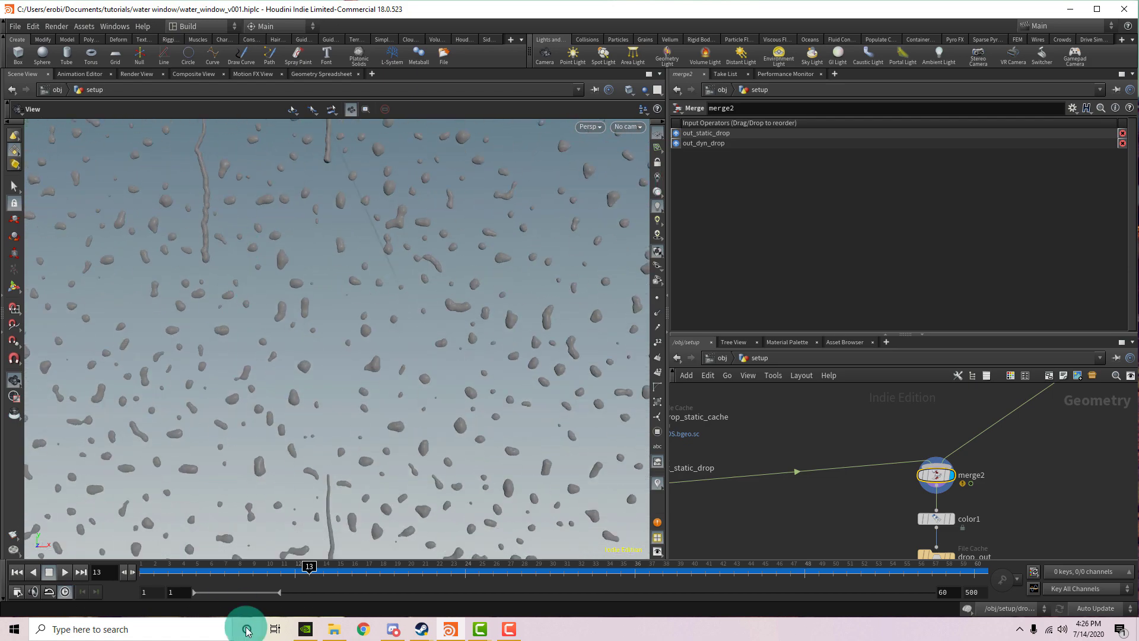
{"action": "left_click_drag", "start_coordinate": [303, 570], "coordinate": [428, 580]}
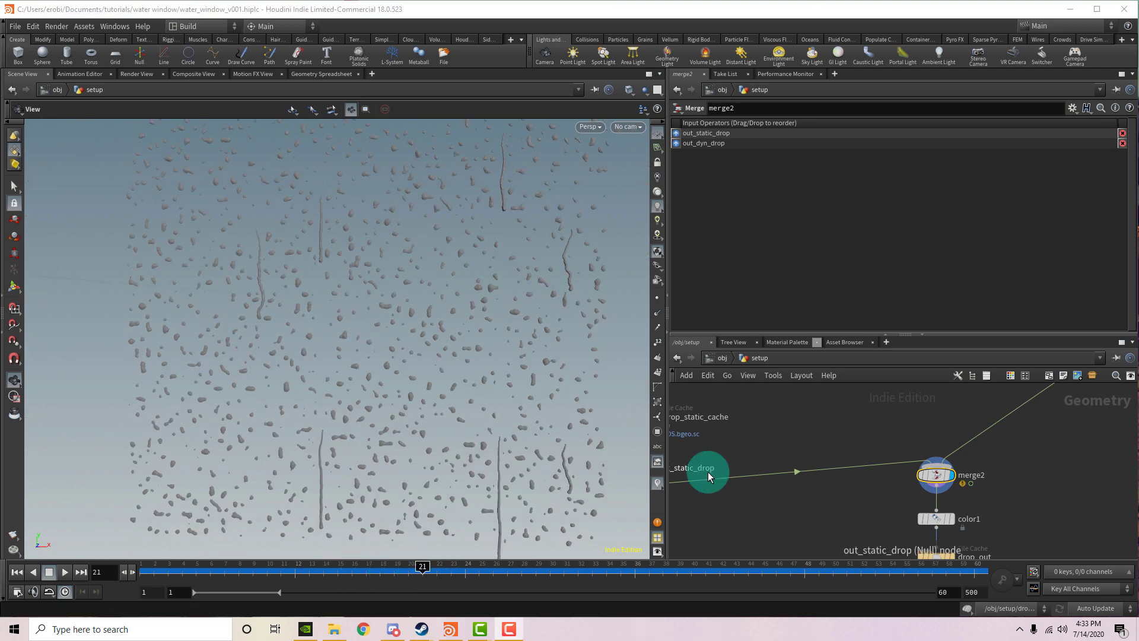
{"action": "left_click", "coordinate": [971, 376]}
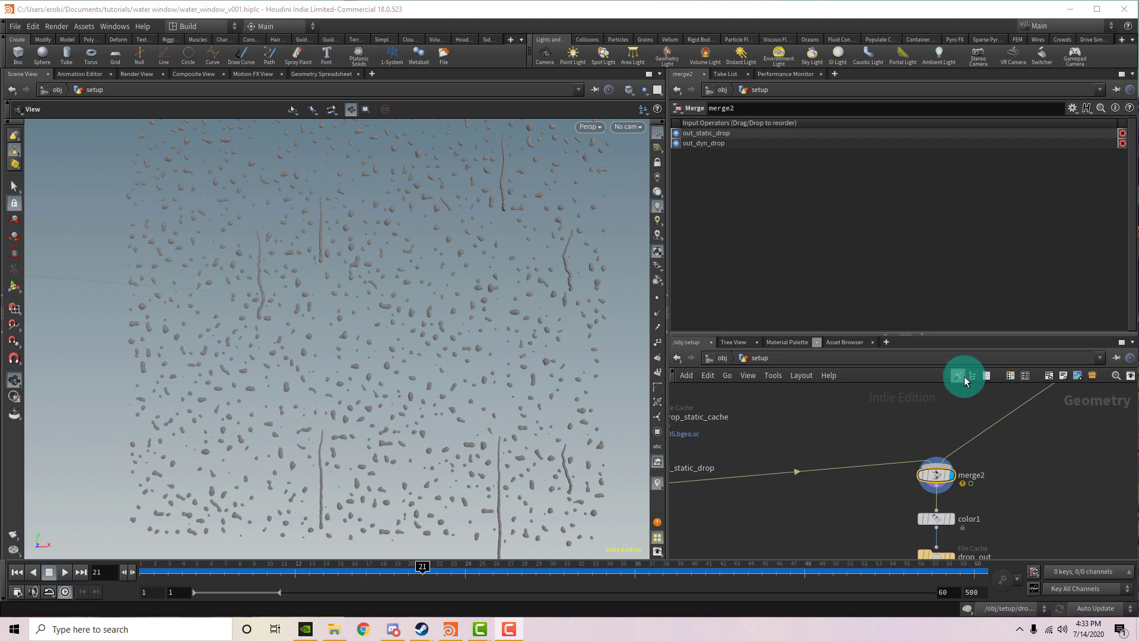